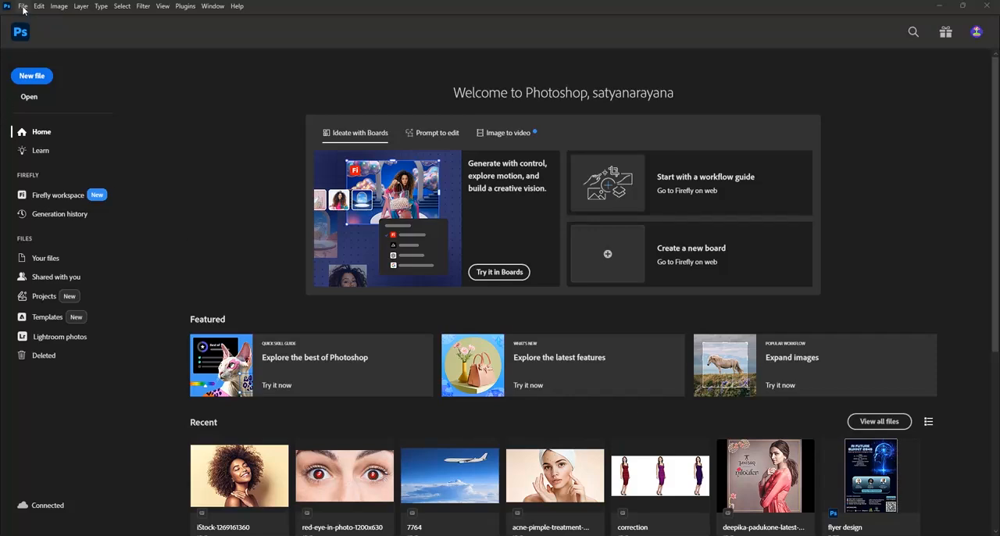
Set up a new document of 1080 × 1080 millimeters at a resolution of 72 pixels/inch
{"action": "left_click", "coordinate": [30, 81]}
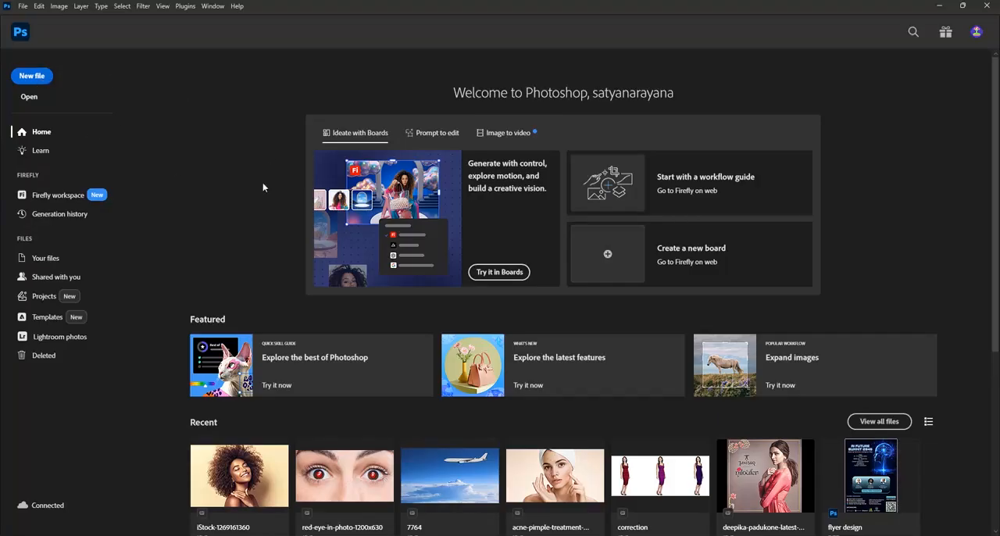
{"action": "left_click", "coordinate": [39, 79]}
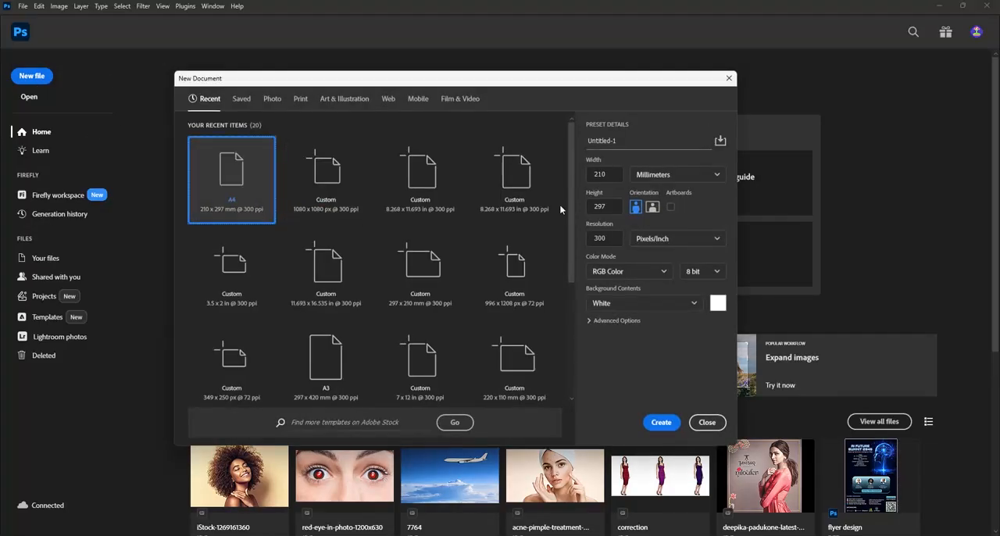
{"action": "left_click", "coordinate": [713, 176]}
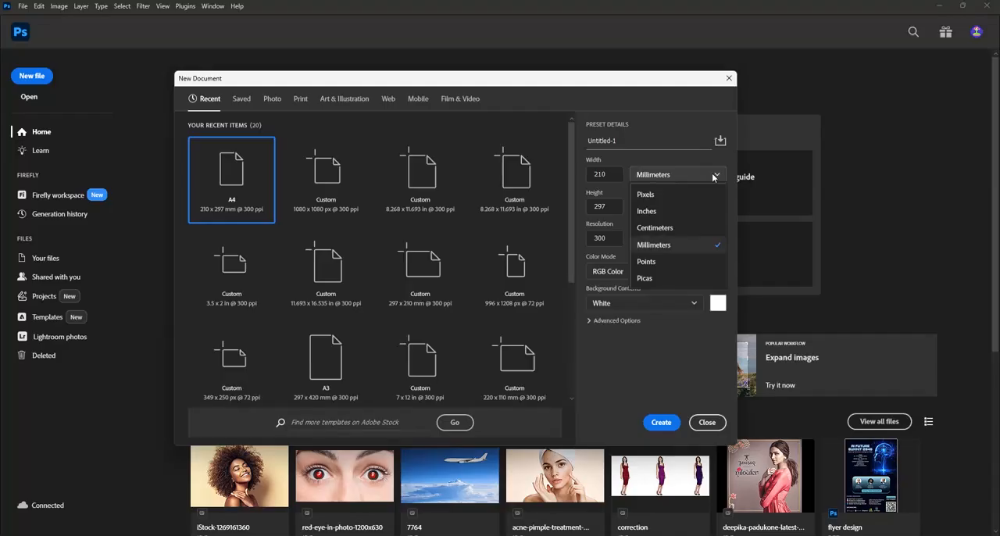
{"action": "left_click", "coordinate": [651, 196]}
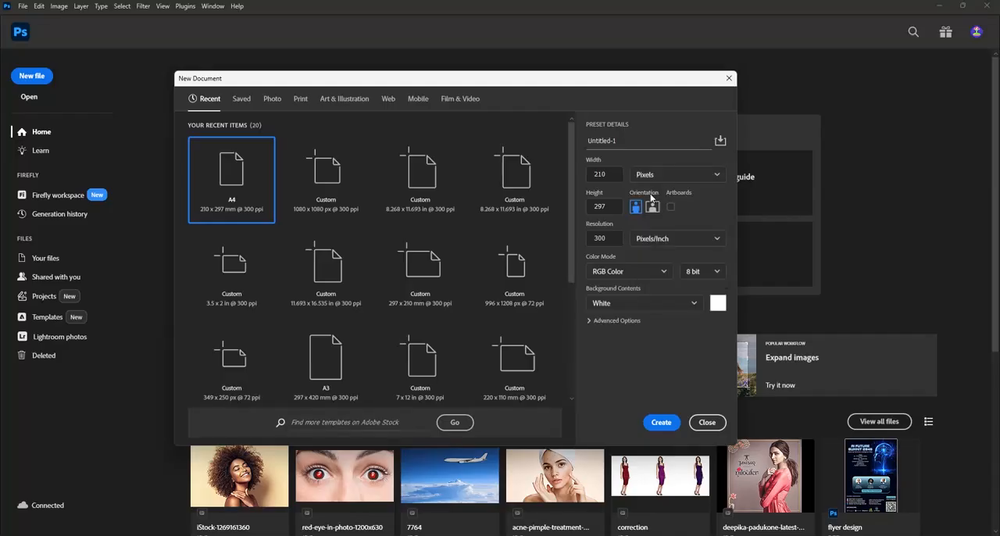
{"action": "double_click", "coordinate": [598, 174]}
{"action": "type", "text": "1080"}
{"action": "key", "text": "Tab"}
{"action": "type", "text": "10780"}
{"action": "left_click_drag", "start_coordinate": [607, 239], "coordinate": [594, 238]}
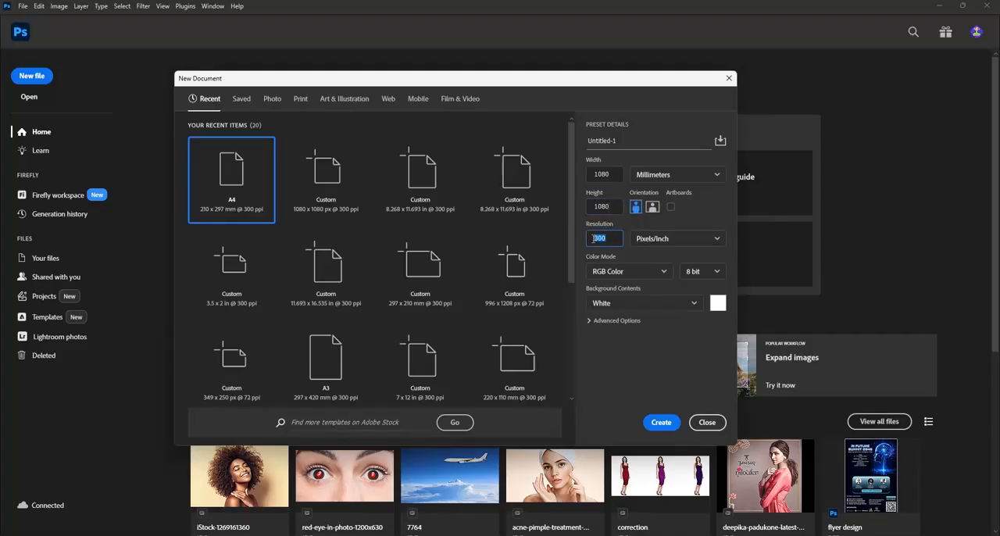
{"action": "type", "text": "72"}
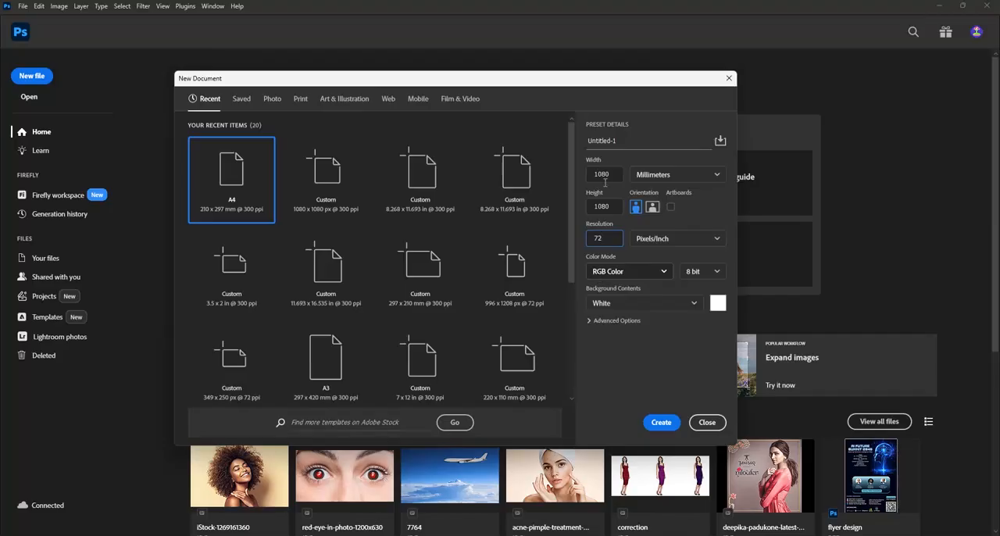
Name the new document "nova mind instagram post" and create it
{"action": "left_click", "coordinate": [596, 140]}
{"action": "left_click_drag", "start_coordinate": [595, 141], "coordinate": [584, 142]}
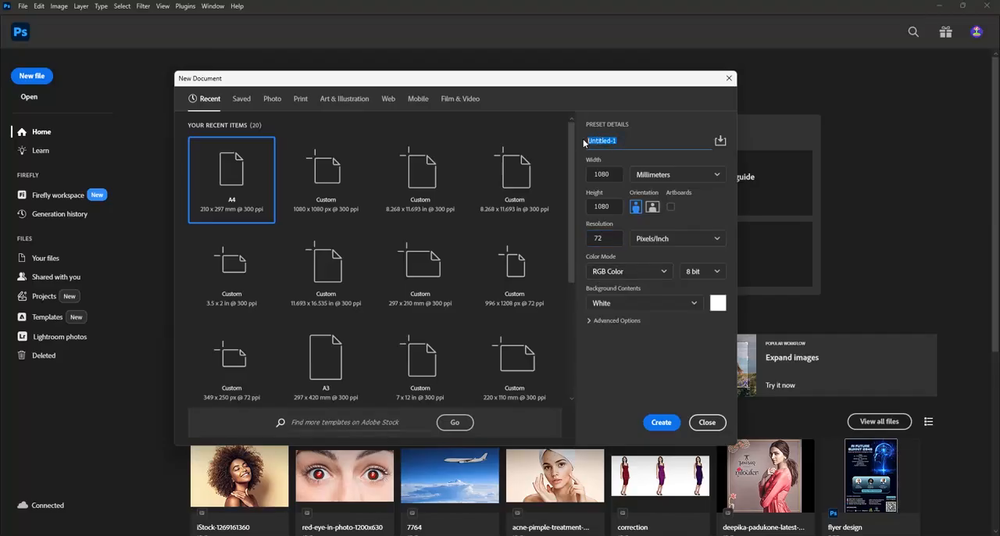
{"action": "type", "text": "no"}
{"action": "type", "text": "va m"}
{"action": "type", "text": "ind"}
{"action": "type", "text": " ini"}
{"action": "type", "text": "tagram "}
{"action": "type", "text": "post"}
{"action": "left_click", "coordinate": [660, 423]}
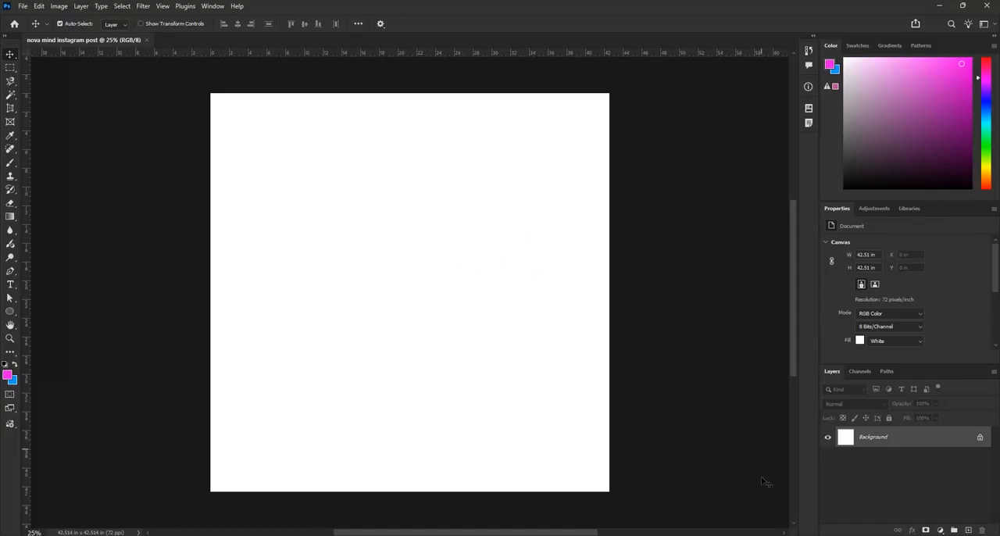
Switch to Word to read the Instagram design text, and view the generated four-icon image in the Downloads folder
{"action": "left_click", "coordinate": [783, 499]}
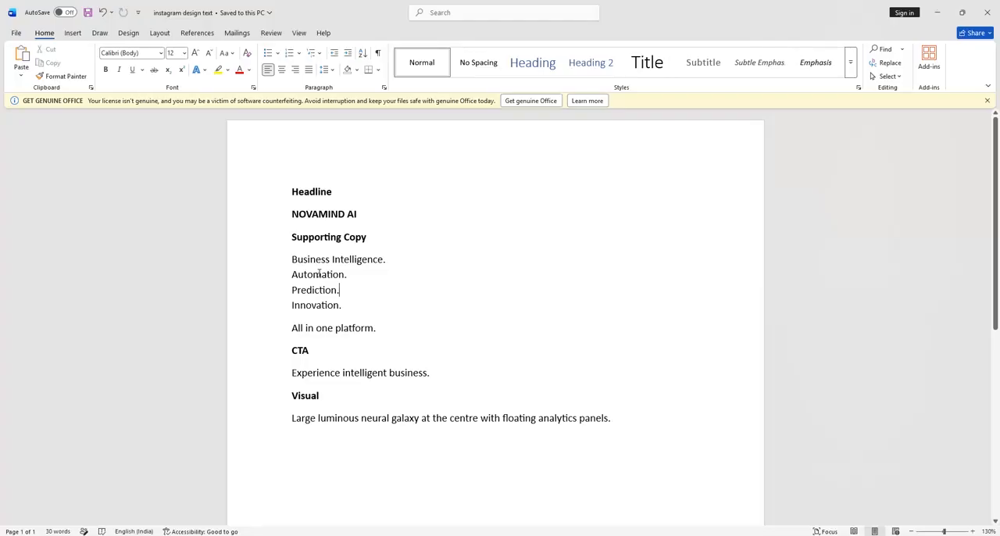
{"action": "mouse_move", "coordinate": [410, 535]}
{"action": "left_click", "coordinate": [434, 500]}
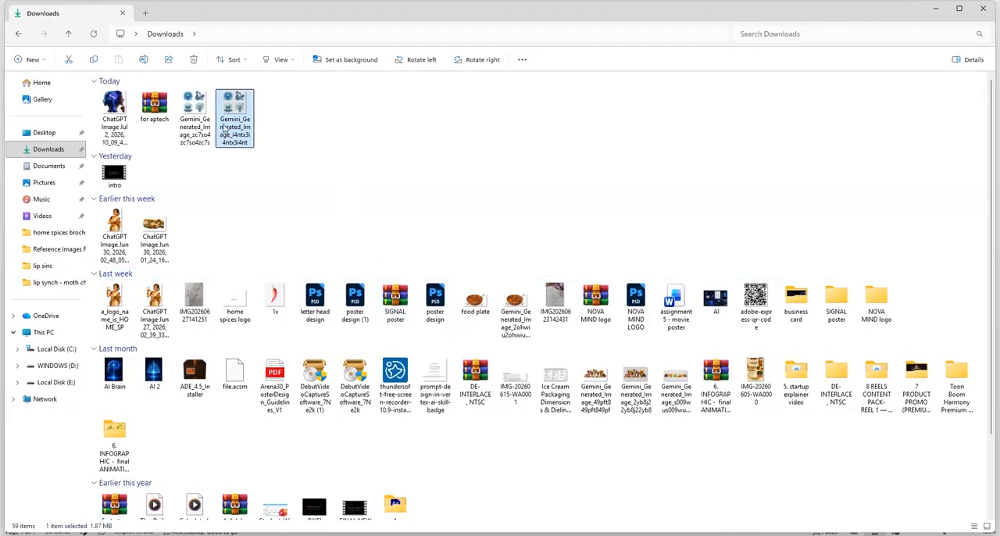
{"action": "double_click", "coordinate": [225, 130]}
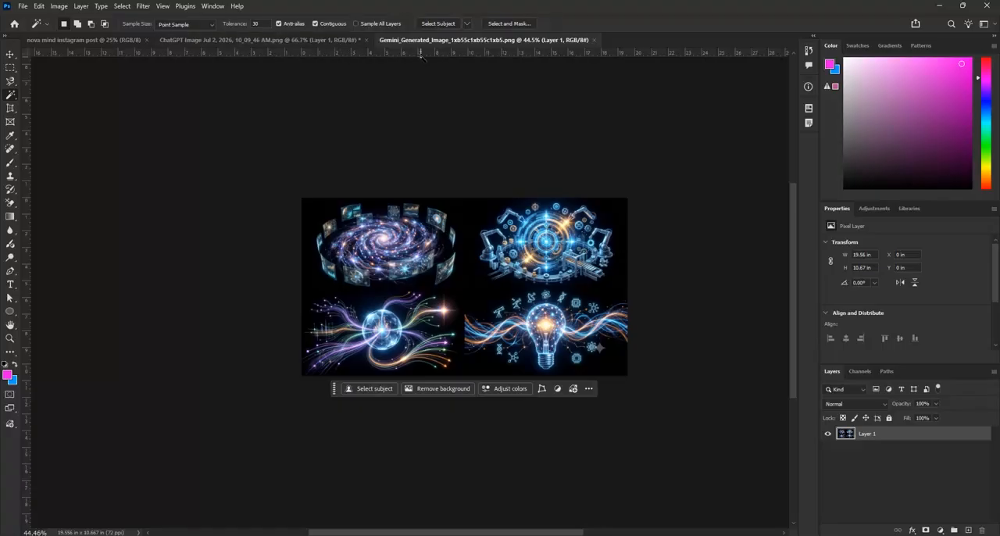
Copy the robot-and-human head cutout from the ChatGPT image into the nova mind instagram post
{"action": "left_click", "coordinate": [121, 41]}
{"action": "key", "text": "ctrl+Tab"}
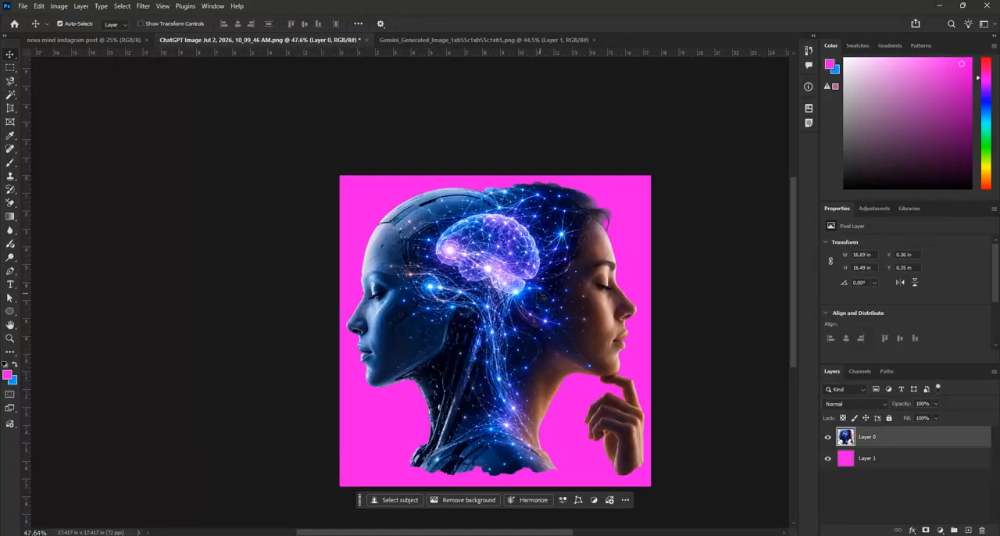
{"action": "left_click_drag", "start_coordinate": [542, 291], "coordinate": [437, 217]}
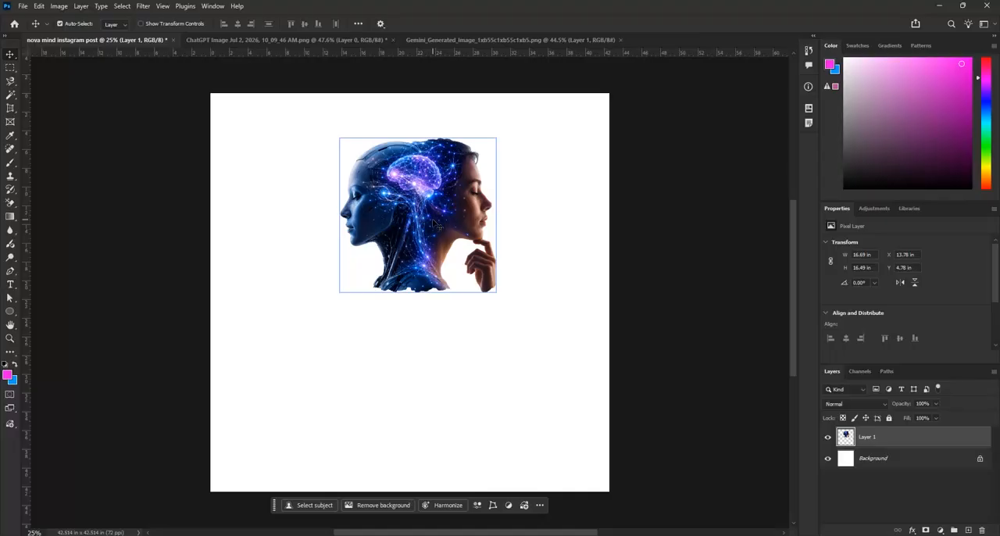
Check the four-illustration Gemini image's size and copy its artwork into the nova mind instagram post
{"action": "left_click", "coordinate": [490, 41]}
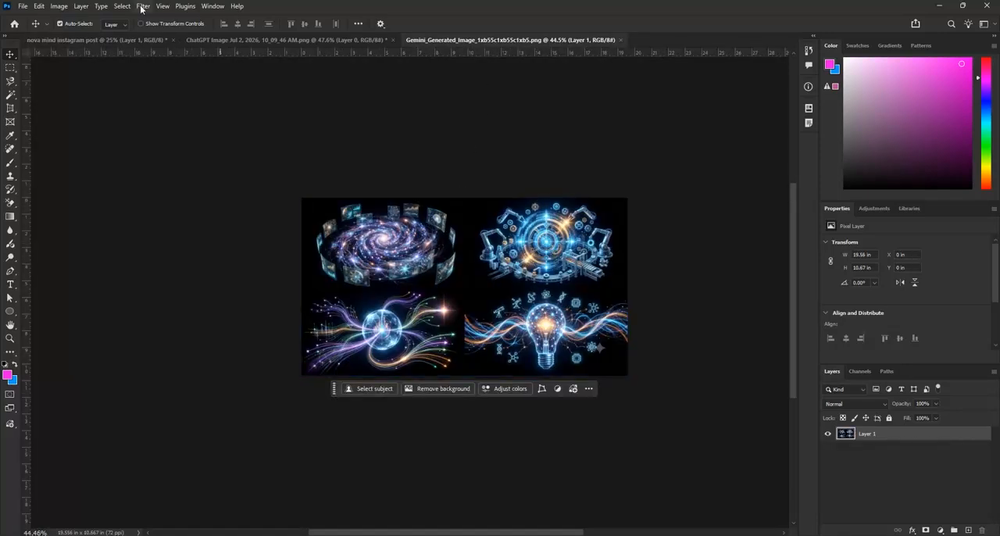
{"action": "left_click", "coordinate": [60, 6]}
{"action": "left_click", "coordinate": [56, 83]}
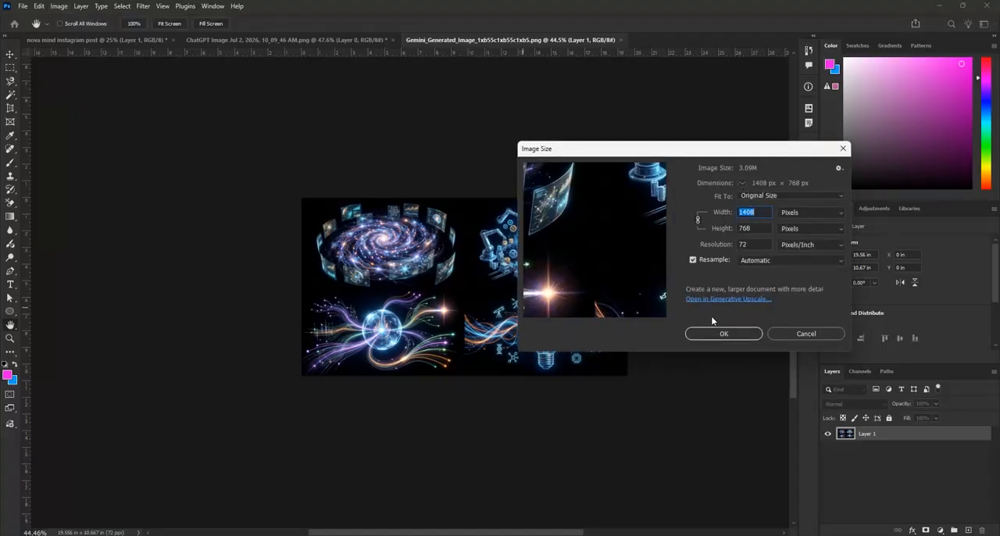
{"action": "left_click", "coordinate": [720, 335]}
{"action": "left_click_drag", "start_coordinate": [549, 268], "coordinate": [347, 327]}
Close the Gemini and ChatGPT source image documents
{"action": "left_click", "coordinate": [533, 37]}
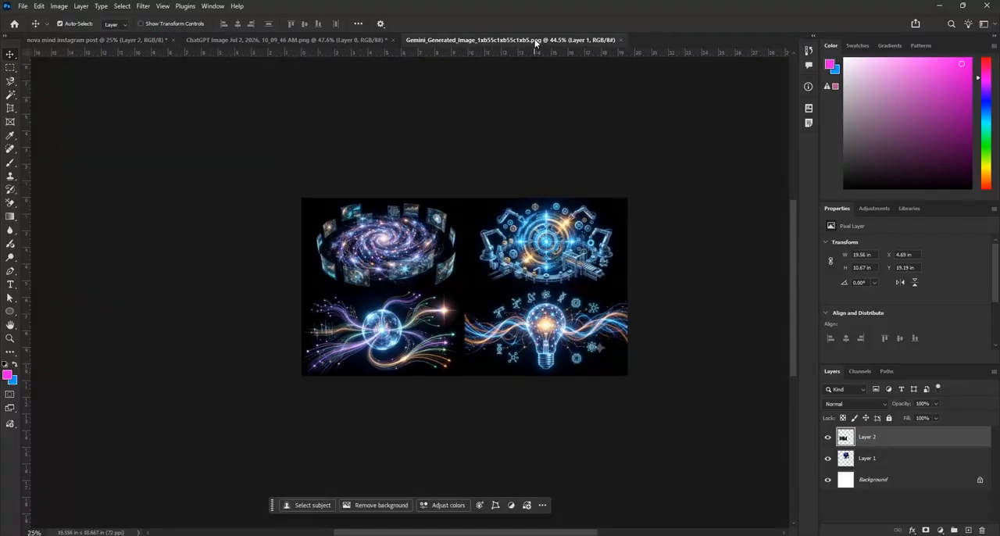
{"action": "left_click", "coordinate": [620, 40]}
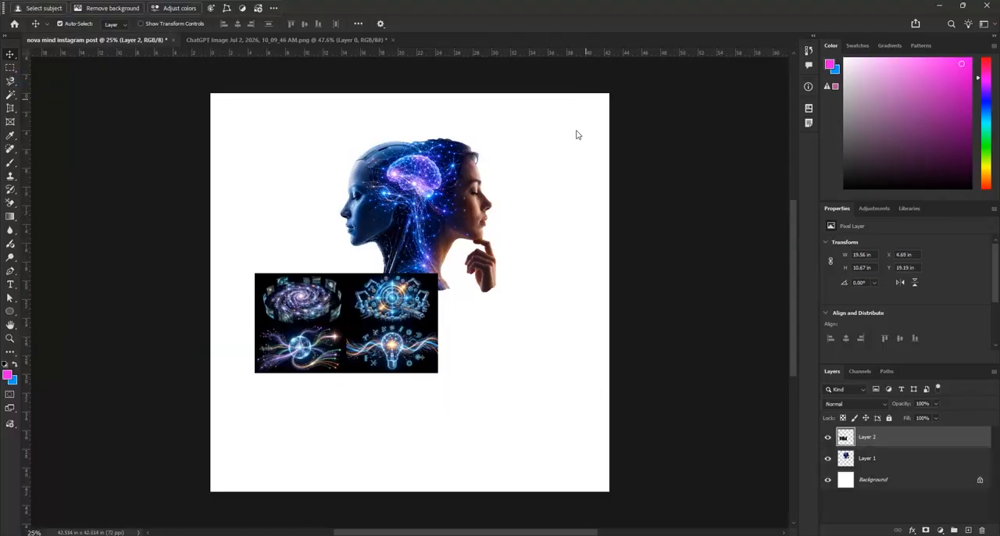
{"action": "left_click", "coordinate": [353, 39]}
{"action": "left_click", "coordinate": [394, 40]}
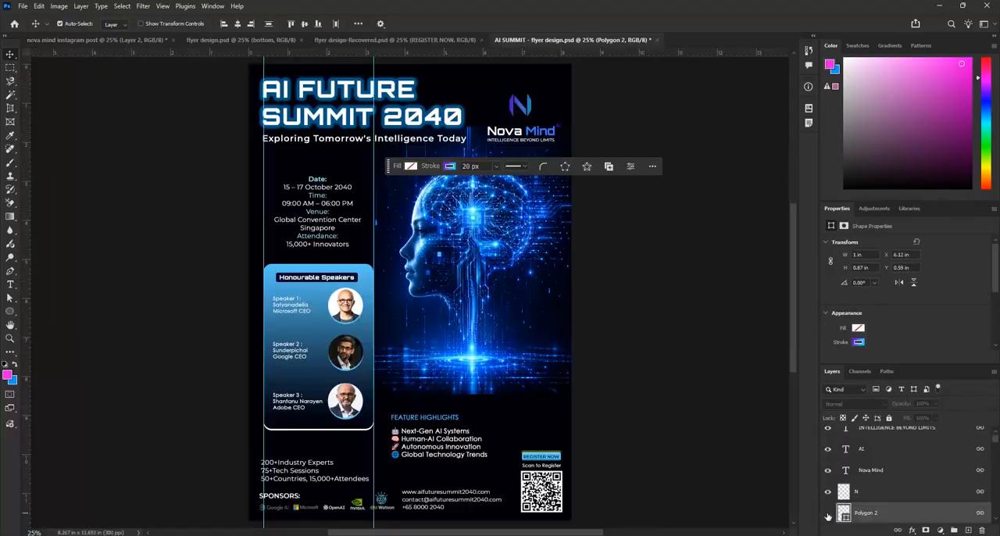
Show the Polygon 2 hexagon in the AI SUMMIT flyer and copy the linked Nova Mind logo layers into the Instagram post
{"action": "left_click", "coordinate": [828, 514]}
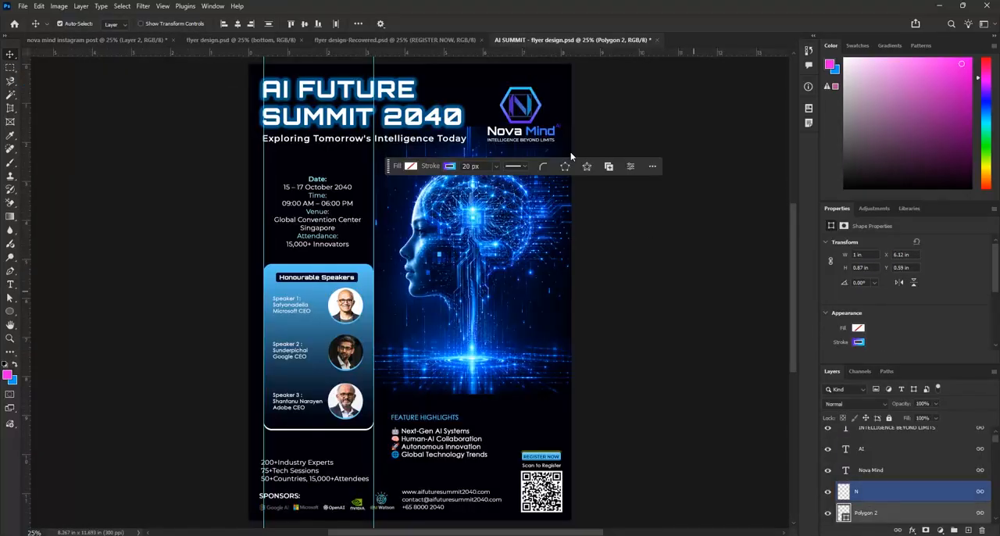
{"action": "left_click_drag", "start_coordinate": [533, 94], "coordinate": [287, 164]}
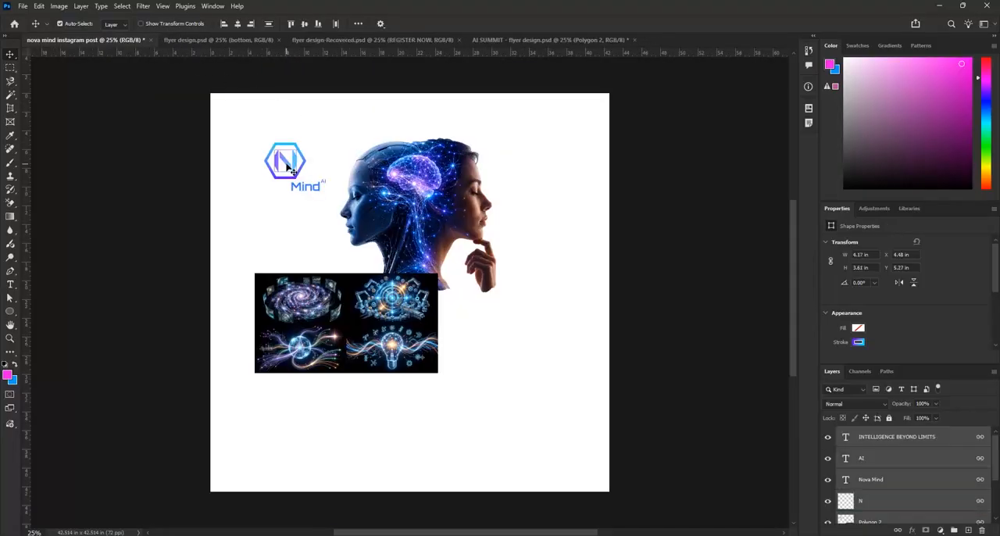
Close the AI SUMMIT flyer without saving changes and close the flyer design-Recovered document
{"action": "left_click", "coordinate": [538, 40]}
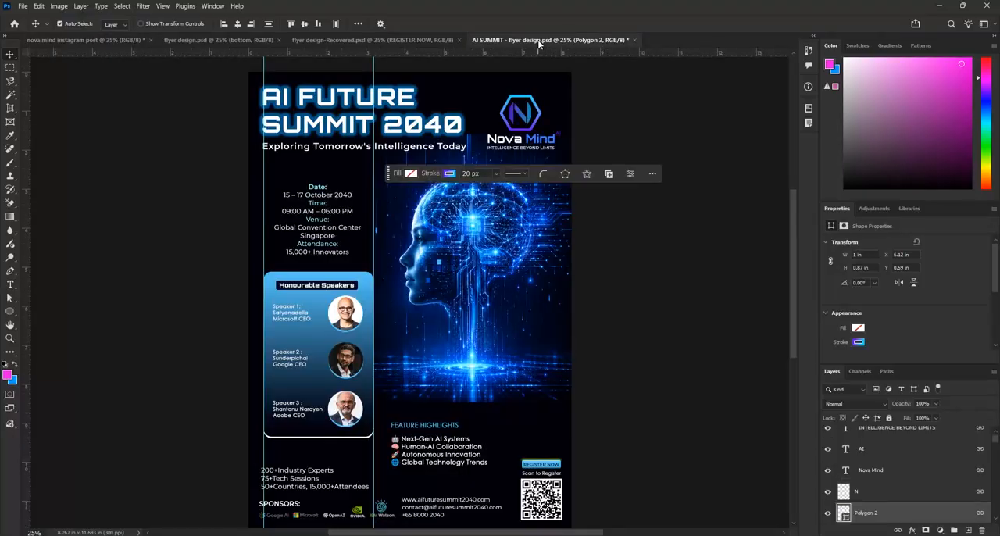
{"action": "left_click", "coordinate": [635, 40]}
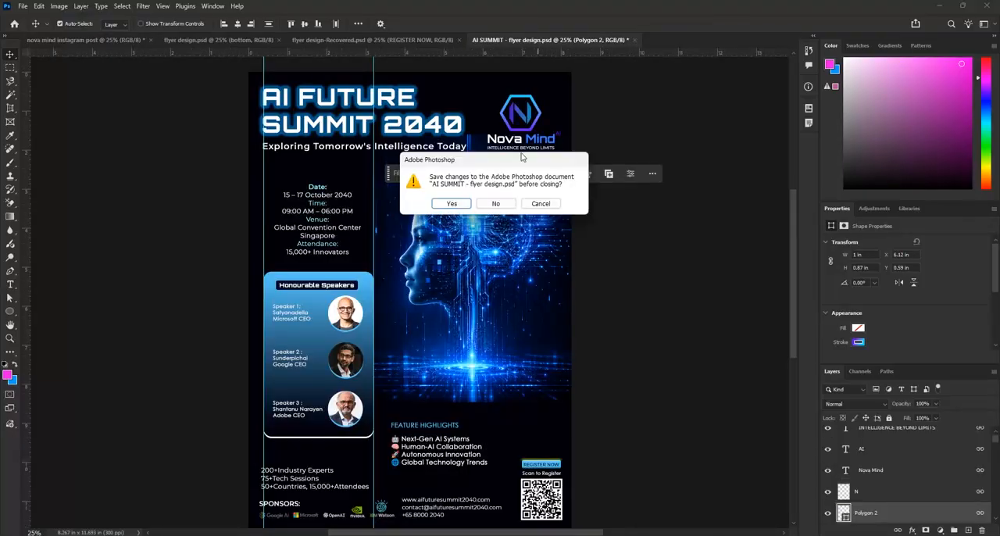
{"action": "left_click", "coordinate": [497, 202]}
{"action": "left_click", "coordinate": [445, 40]}
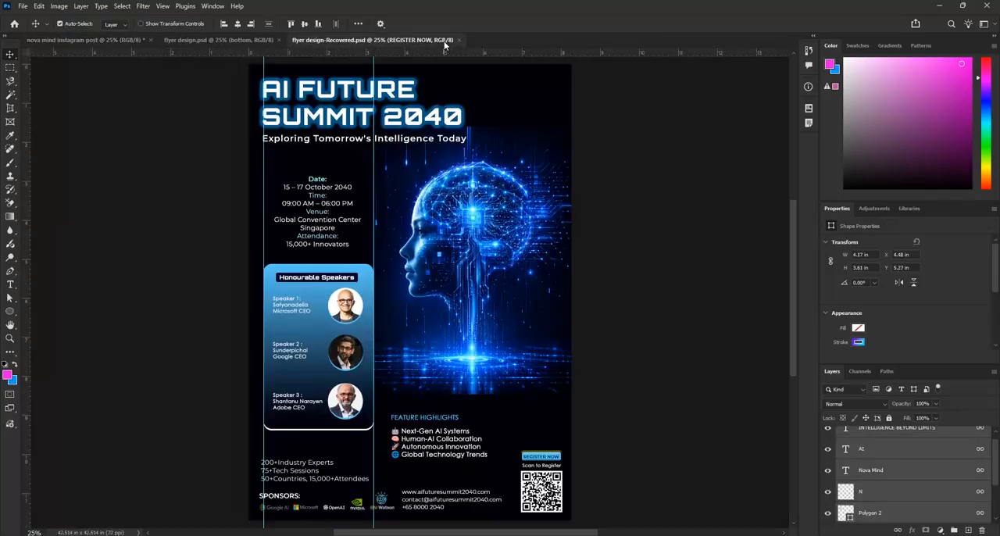
{"action": "left_click", "coordinate": [459, 40]}
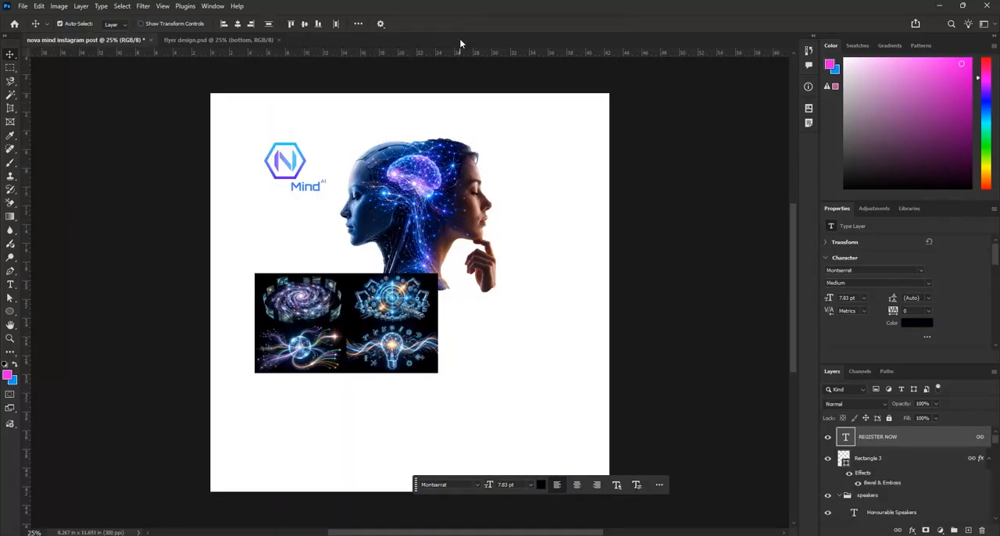
Move the head cutout to the canvas's upper-right edge and the four-illustration image to the middle of the canvas
{"action": "scroll", "coordinate": [505, 169], "scroll_direction": "down", "scroll_amount": 2}
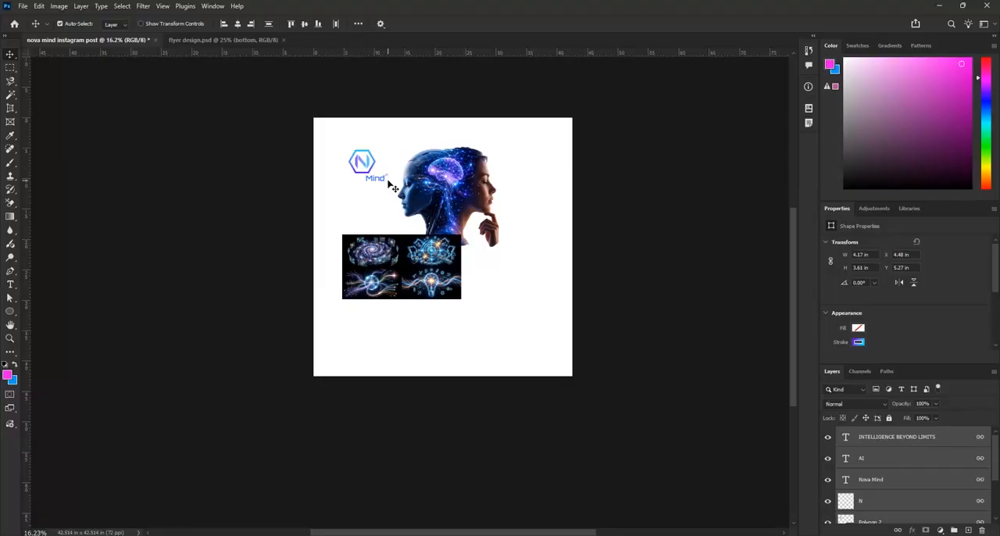
{"action": "left_click_drag", "start_coordinate": [400, 269], "coordinate": [467, 333]}
{"action": "left_click_drag", "start_coordinate": [463, 200], "coordinate": [544, 192]}
{"action": "left_click", "coordinate": [434, 335]}
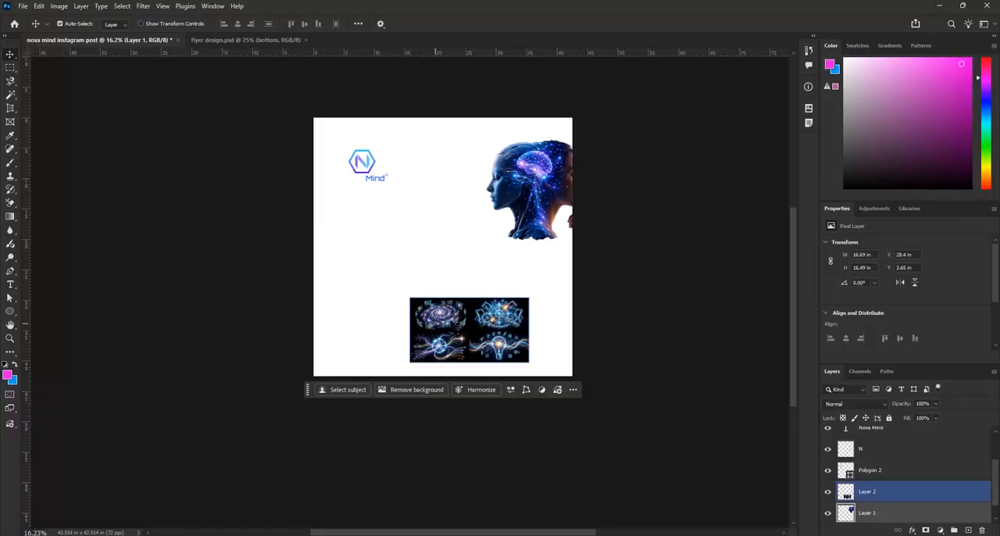
{"action": "left_click_drag", "start_coordinate": [474, 328], "coordinate": [443, 260]}
Select the galaxy illustration with a rectangular marquee about 9.8 × 5.2 in and copy it to a new layer
{"action": "scroll", "coordinate": [442, 264], "scroll_direction": "up", "scroll_amount": 5}
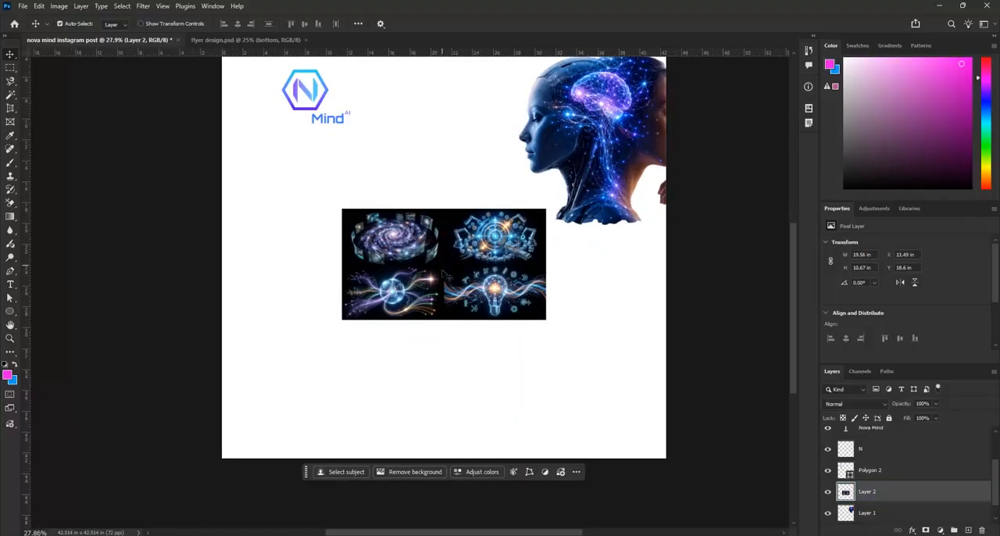
{"action": "scroll", "coordinate": [430, 209], "scroll_direction": "up", "scroll_amount": 2}
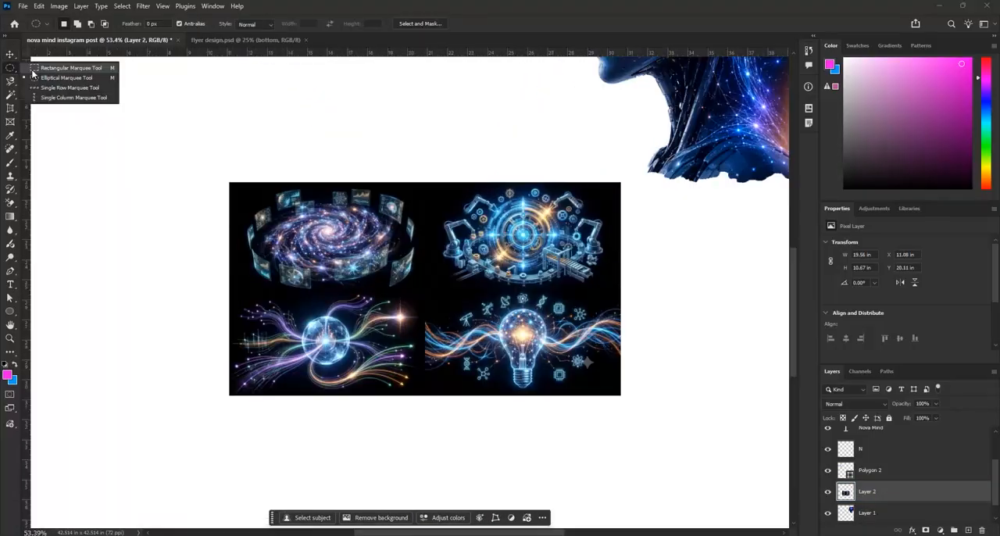
{"action": "key", "text": "m"}
{"action": "left_click_drag", "start_coordinate": [236, 190], "coordinate": [431, 296]}
{"action": "key", "text": "Up"}
{"action": "key", "text": "Up"}
{"action": "key", "text": "Up"}
{"action": "key", "text": "Up"}
{"action": "key", "text": "Up"}
{"action": "key", "text": "Up"}
{"action": "key", "text": "Up"}
{"action": "key", "text": "Up"}
{"action": "key", "text": "Up"}
{"action": "key", "text": "Up"}
{"action": "key", "text": "Up"}
{"action": "key", "text": "Up"}
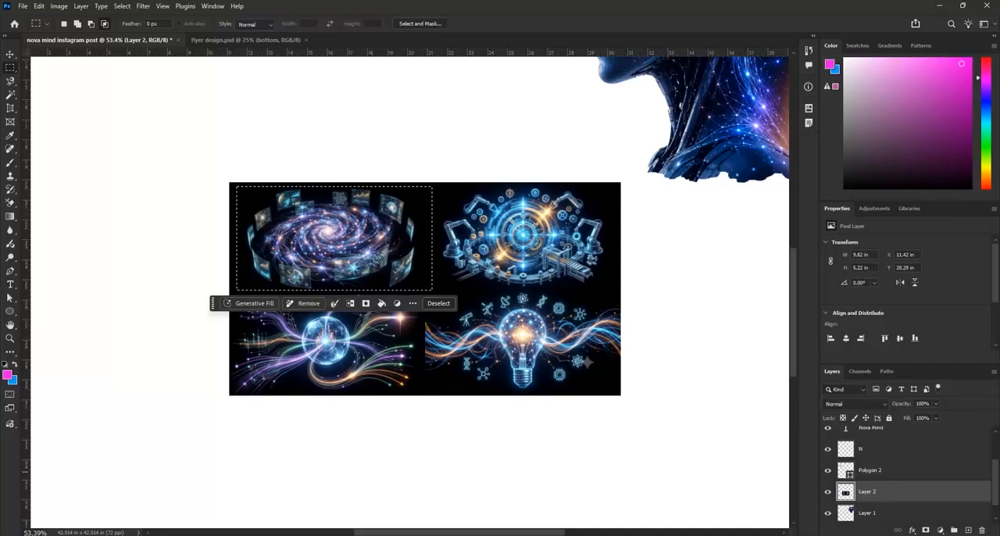
{"action": "left_click", "coordinate": [968, 530]}
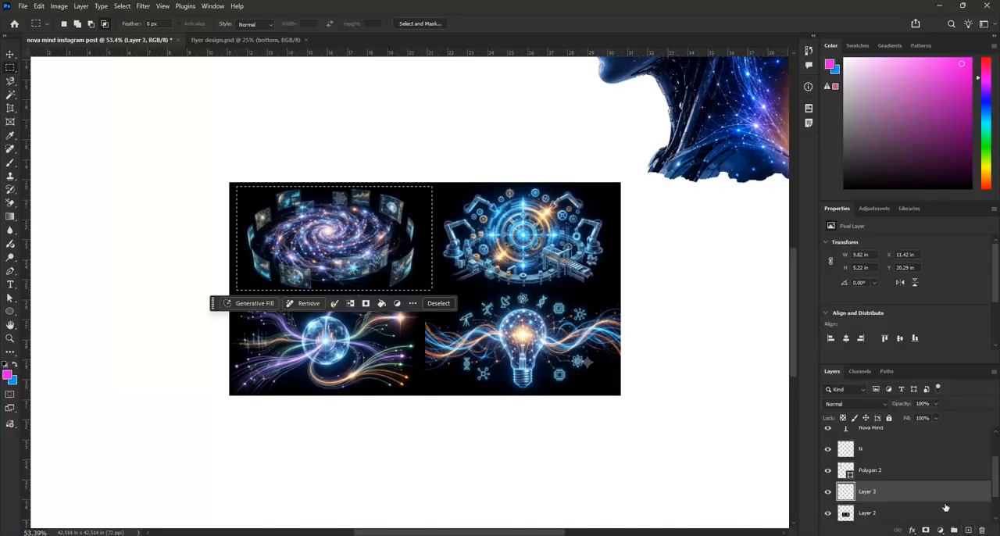
{"action": "left_click", "coordinate": [646, 308]}
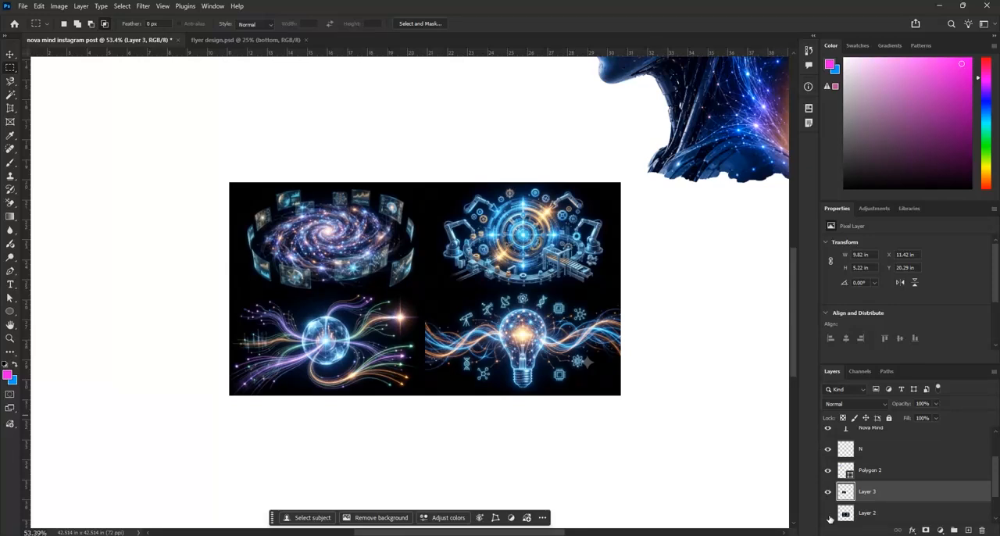
Toggle the visibility of the copied galaxy layer and the four-illustration layer to check the extracted galaxy
{"action": "left_click", "coordinate": [829, 516]}
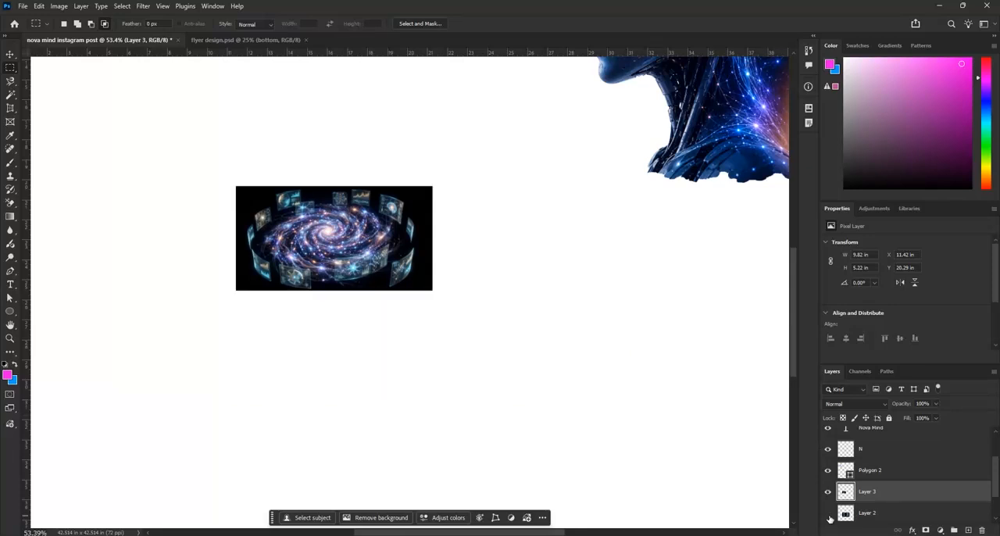
{"action": "left_click", "coordinate": [828, 515]}
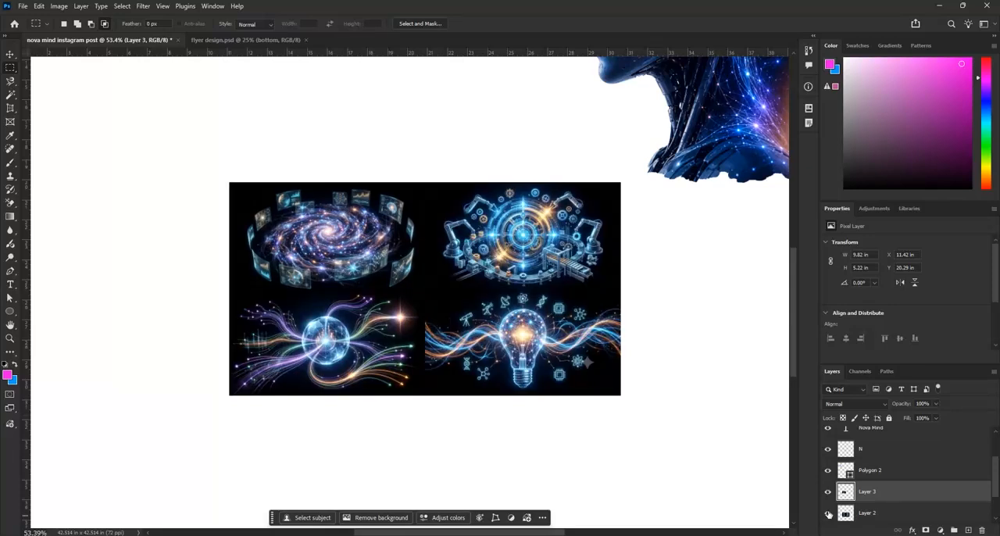
{"action": "left_click", "coordinate": [829, 492]}
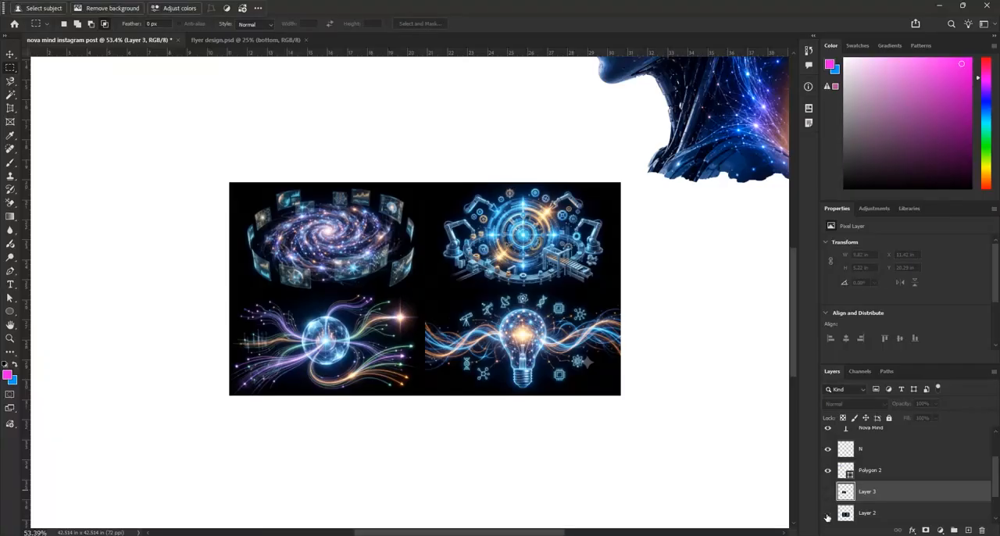
{"action": "left_click", "coordinate": [827, 515]}
{"action": "left_click", "coordinate": [828, 515]}
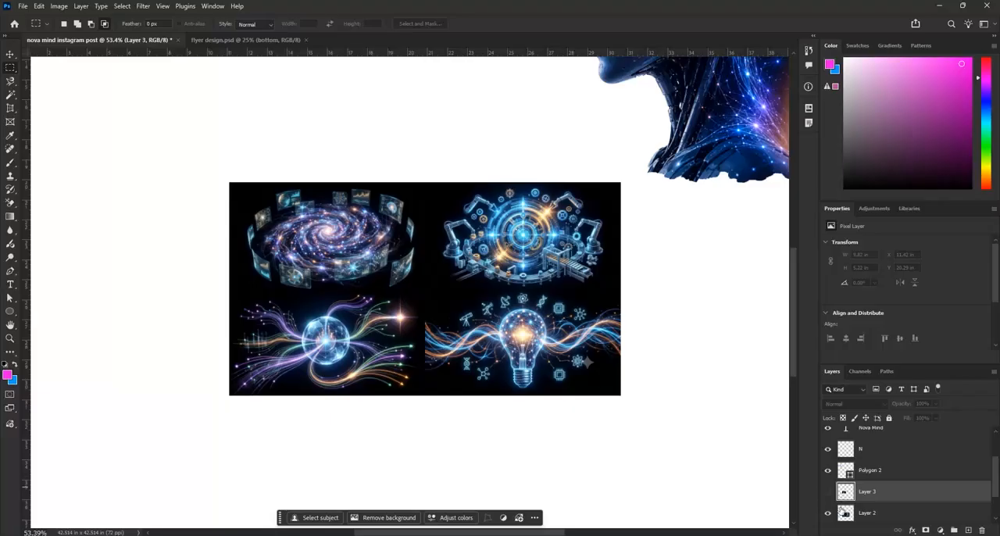
{"action": "left_click", "coordinate": [828, 515]}
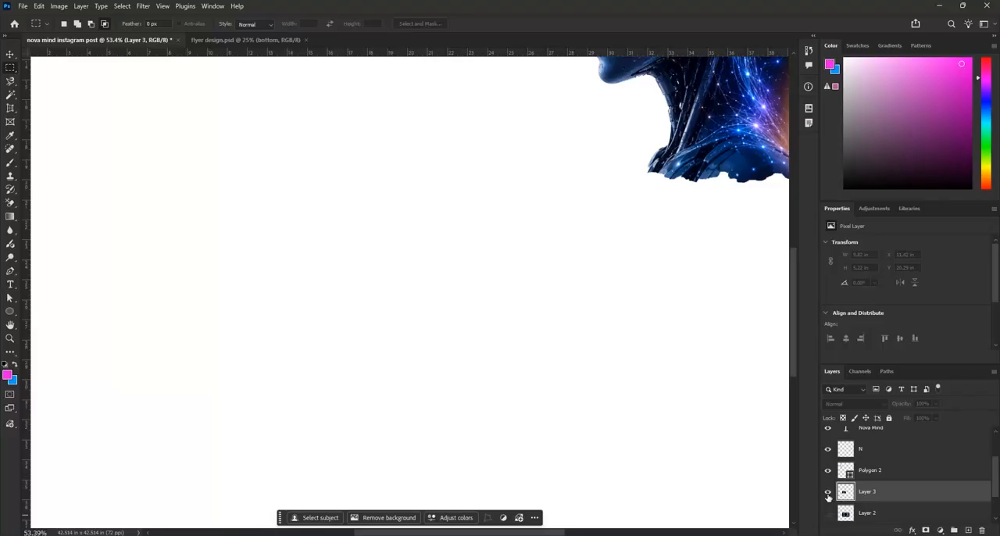
Show the extracted galaxy layer with its outline loaded as a selection, and hide the contextual task bar
{"action": "left_click", "coordinate": [828, 492]}
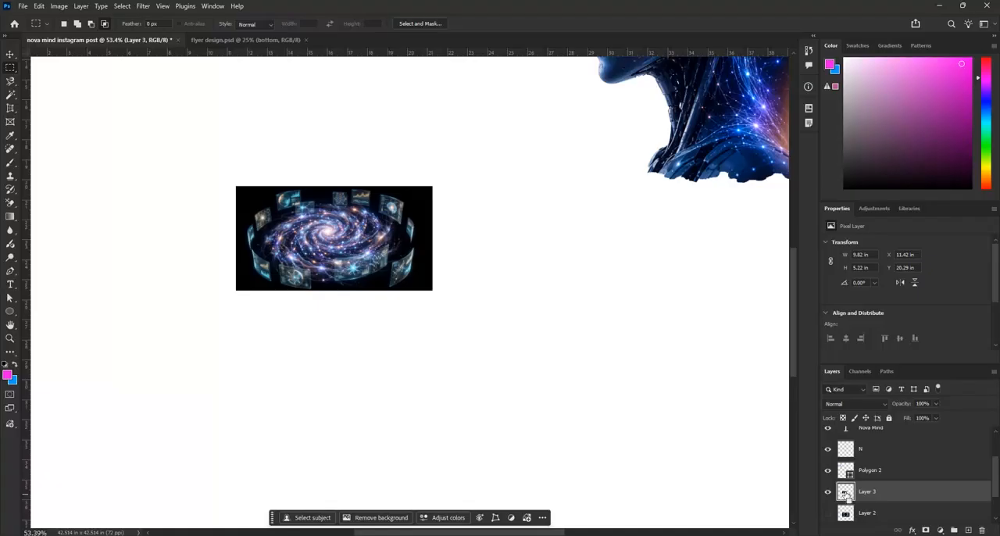
{"action": "left_click", "coordinate": [846, 492], "text": "ctrl"}
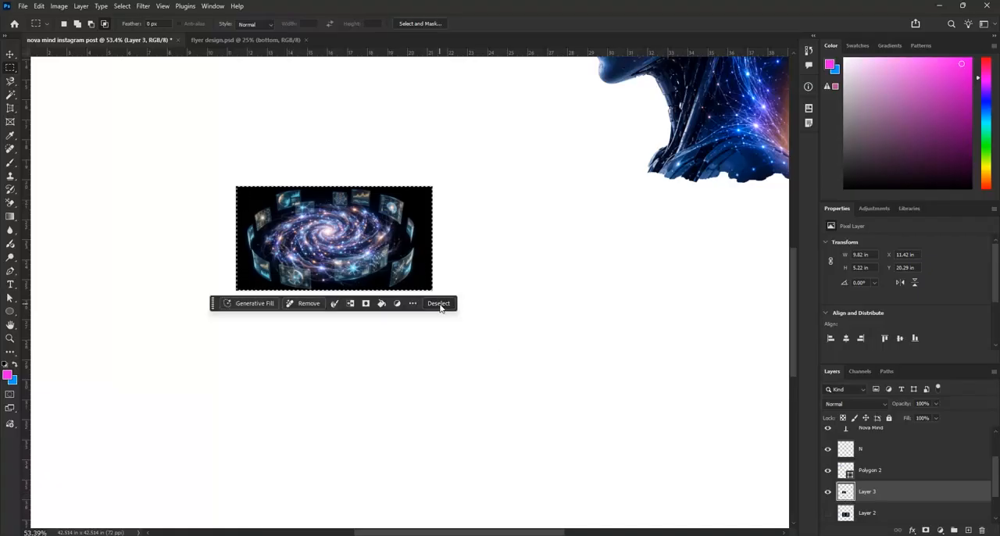
{"action": "left_click", "coordinate": [415, 305]}
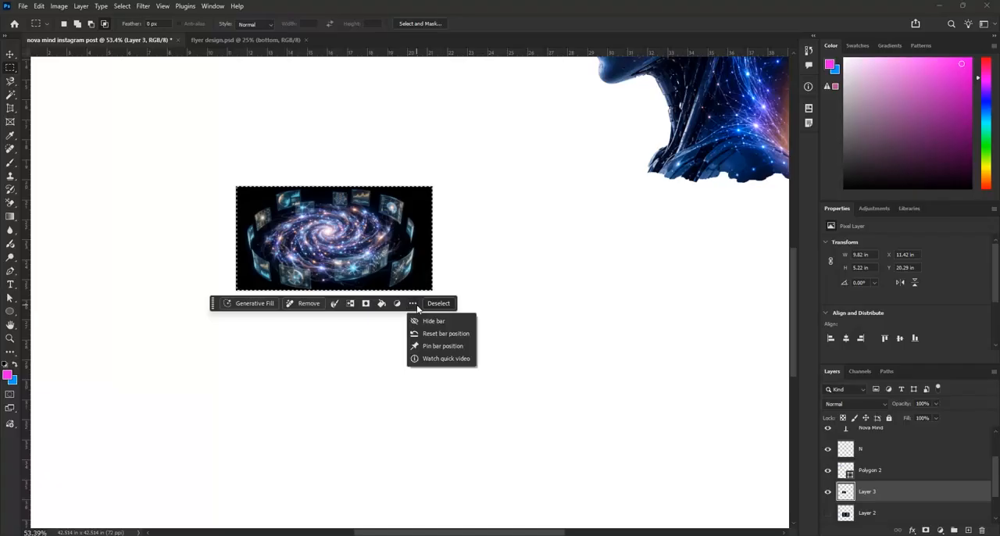
{"action": "left_click", "coordinate": [428, 321]}
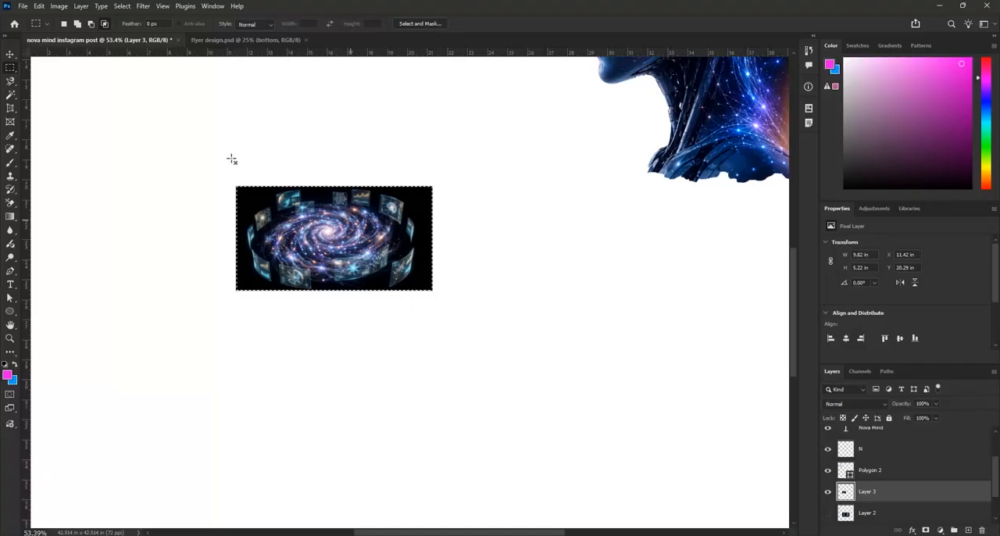
Hide the galaxy copy and make the four-illustration layer visible and active
{"action": "left_click", "coordinate": [828, 491]}
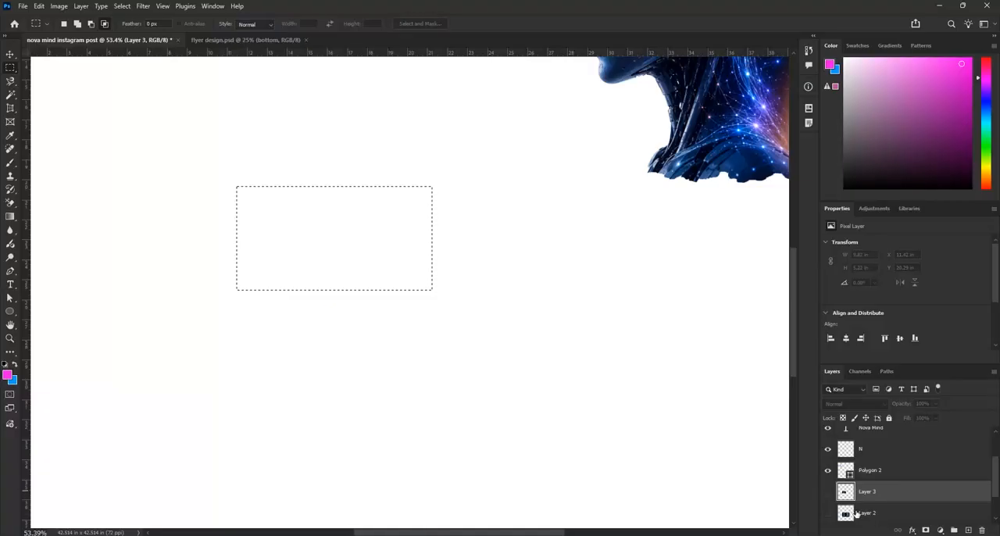
{"action": "left_click", "coordinate": [859, 514]}
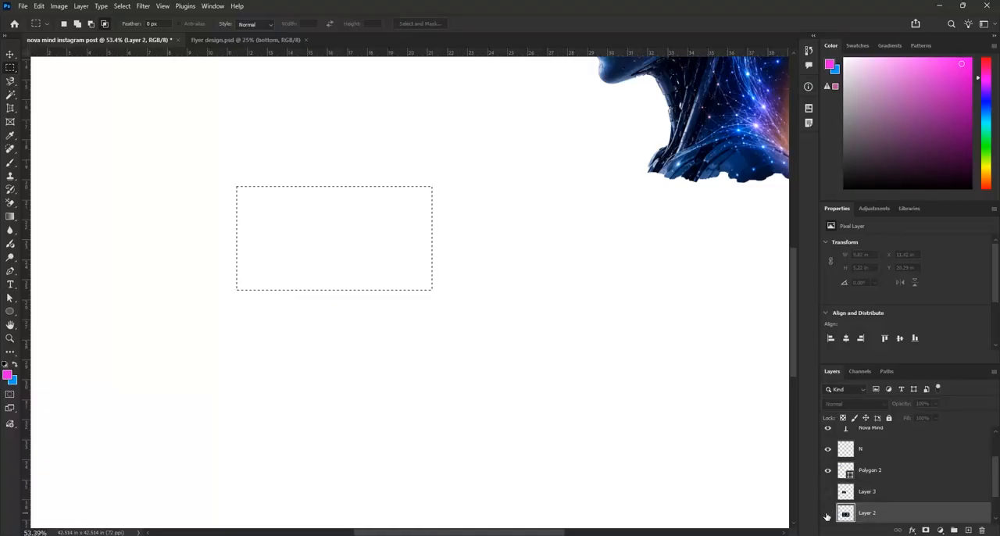
{"action": "left_click", "coordinate": [827, 516]}
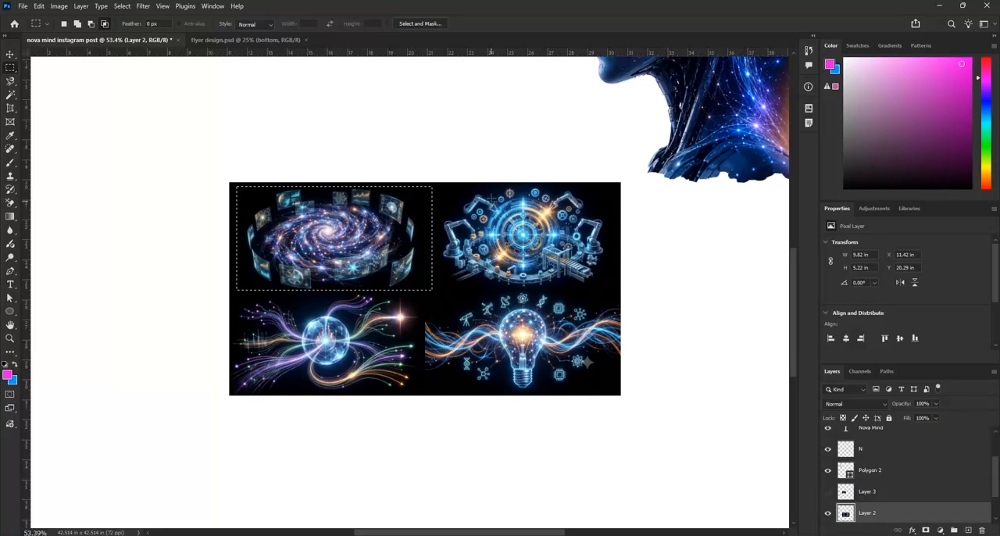
Move the selection right onto the gear-and-robot-arm illustration and copy that area to a new layer
{"action": "key", "text": "shift+Right"}
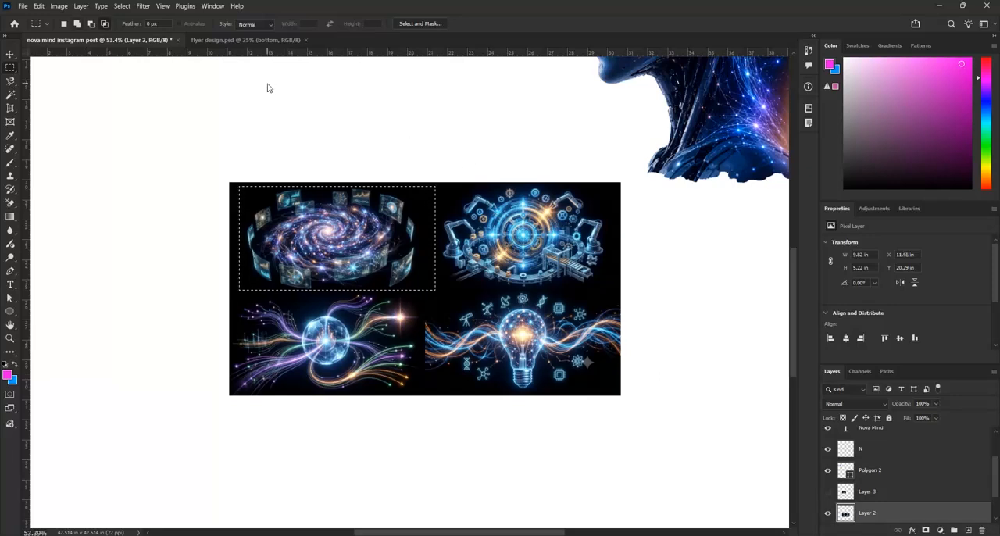
{"action": "key", "text": "shift+Right"}
{"action": "key", "text": "shift+Right"}
{"action": "key", "text": "shift+Right"}
{"action": "key", "text": "shift+Right"}
{"action": "key", "text": "shift+Right"}
{"action": "key", "text": "shift+Right"}
{"action": "key", "text": "shift+Right"}
{"action": "key", "text": "shift+Right"}
{"action": "key", "text": "shift+Right"}
{"action": "key", "text": "shift+Right"}
{"action": "key", "text": "shift+Right"}
{"action": "key", "text": "shift+Right"}
{"action": "key", "text": "shift+Right"}
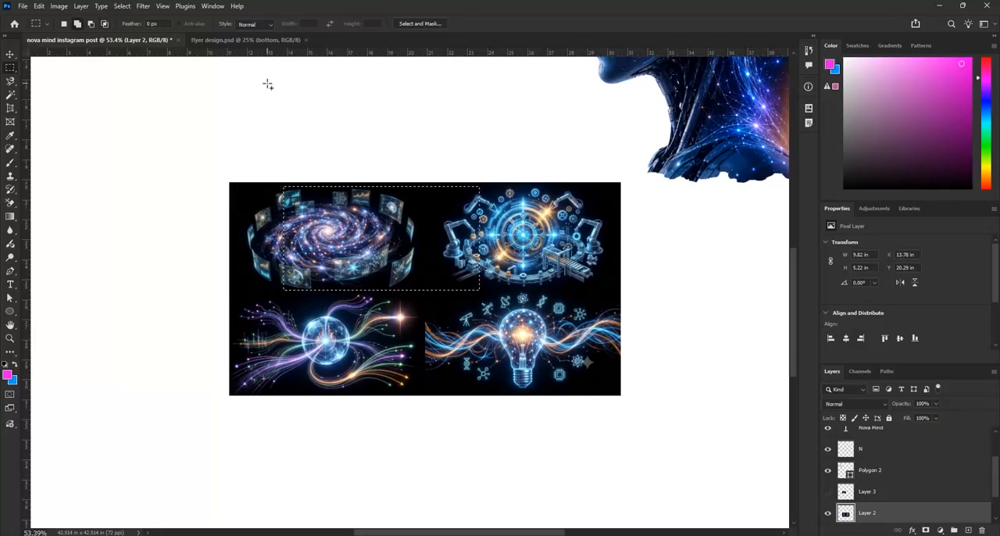
{"action": "key", "text": "shift+Right"}
{"action": "key", "text": "shift+Right"}
{"action": "key", "text": "shift+Right"}
{"action": "key", "text": "shift+Right"}
{"action": "key", "text": "shift+Right"}
{"action": "key", "text": "shift+Right"}
{"action": "key", "text": "shift+Right"}
{"action": "key", "text": "shift+Right"}
{"action": "key", "text": "shift+Right"}
{"action": "key", "text": "shift+Right"}
{"action": "key", "text": "shift+Right"}
{"action": "key", "text": "shift+Right"}
{"action": "key", "text": "shift+Right"}
{"action": "key", "text": "shift+Right"}
{"action": "key", "text": "shift+Right"}
{"action": "key", "text": "shift+Right"}
{"action": "key", "text": "shift+Right"}
{"action": "key", "text": "shift+Right"}
{"action": "key", "text": "shift+Right"}
{"action": "key", "text": "shift+Right"}
{"action": "key", "text": "shift+Right"}
{"action": "key", "text": "shift+Right"}
{"action": "key", "text": "shift+Right"}
{"action": "key", "text": "shift+Right"}
{"action": "key", "text": "shift+Right"}
{"action": "key", "text": "shift+Right"}
{"action": "key", "text": "shift+Right"}
{"action": "key", "text": "shift+Right"}
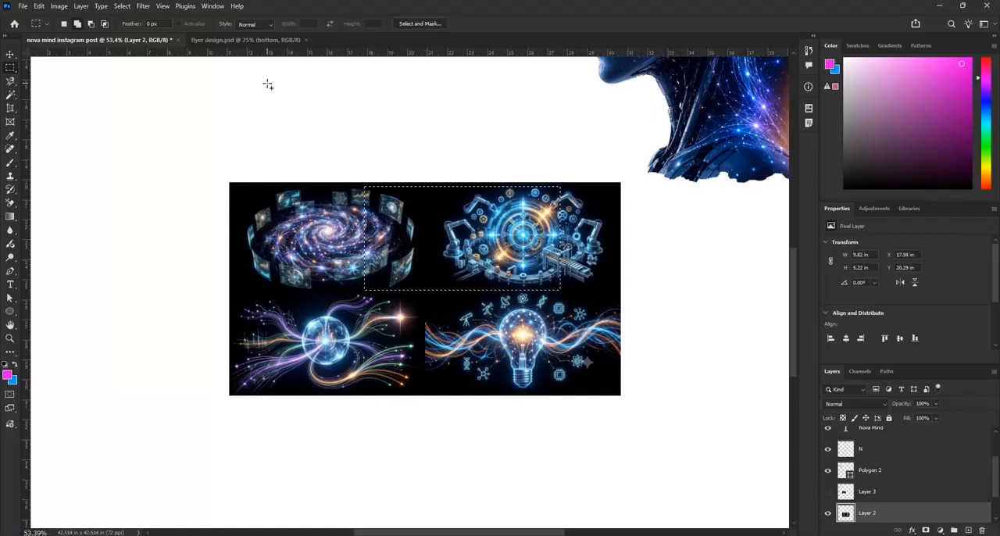
{"action": "key", "text": "shift+Right"}
{"action": "key", "text": "shift+Right"}
{"action": "key", "text": "shift+Right"}
{"action": "key", "text": "shift+Right"}
{"action": "key", "text": "shift+Right"}
{"action": "key", "text": "shift+Right"}
{"action": "key", "text": "shift+Right"}
{"action": "key", "text": "shift+Right"}
{"action": "key", "text": "shift+Right"}
{"action": "key", "text": "shift+Right"}
{"action": "key", "text": "shift+Right"}
{"action": "key", "text": "shift+Right"}
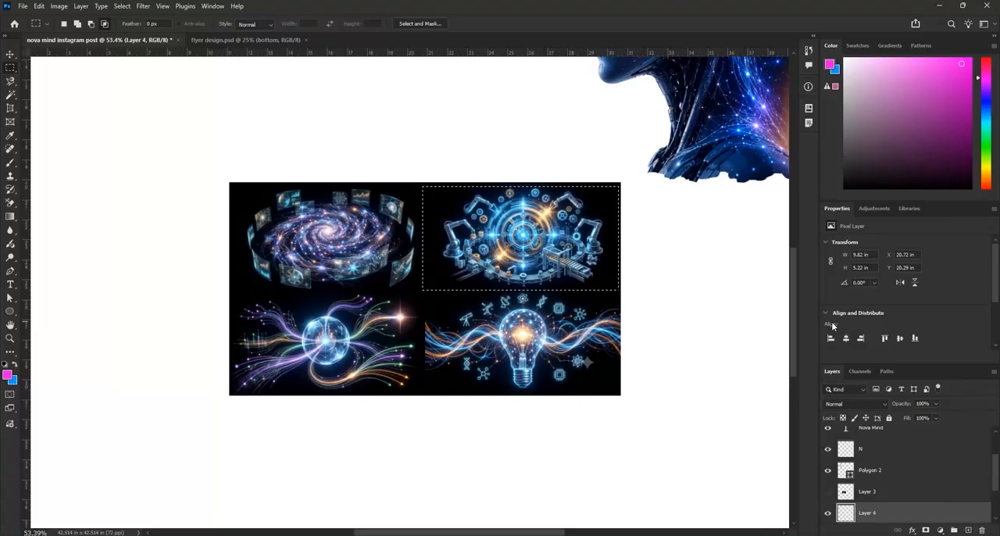
{"action": "key", "text": "ctrl+d"}
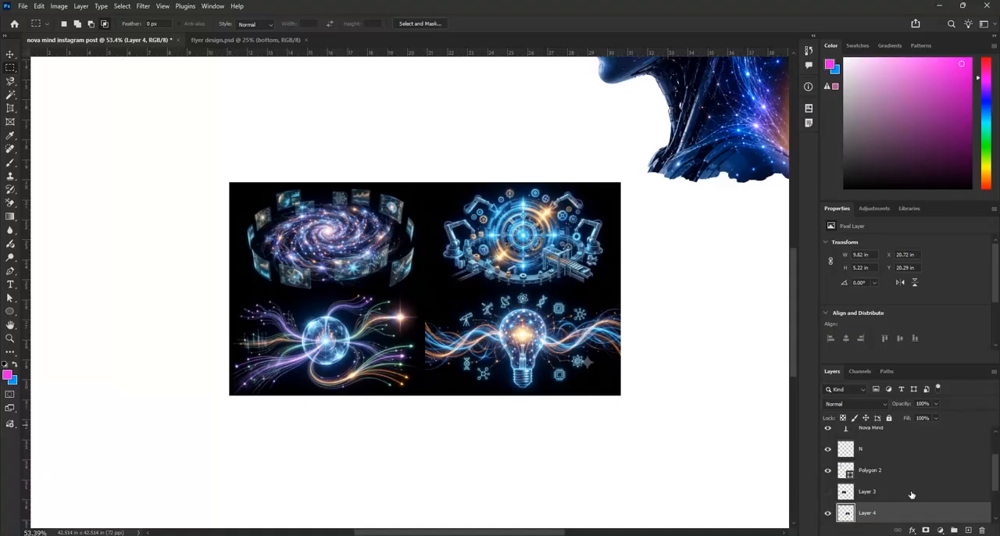
Load the gear copy's outline as a selection, hide that copy and reactivate the four-illustration layer
{"action": "scroll", "coordinate": [910, 495], "scroll_direction": "down", "scroll_amount": 2}
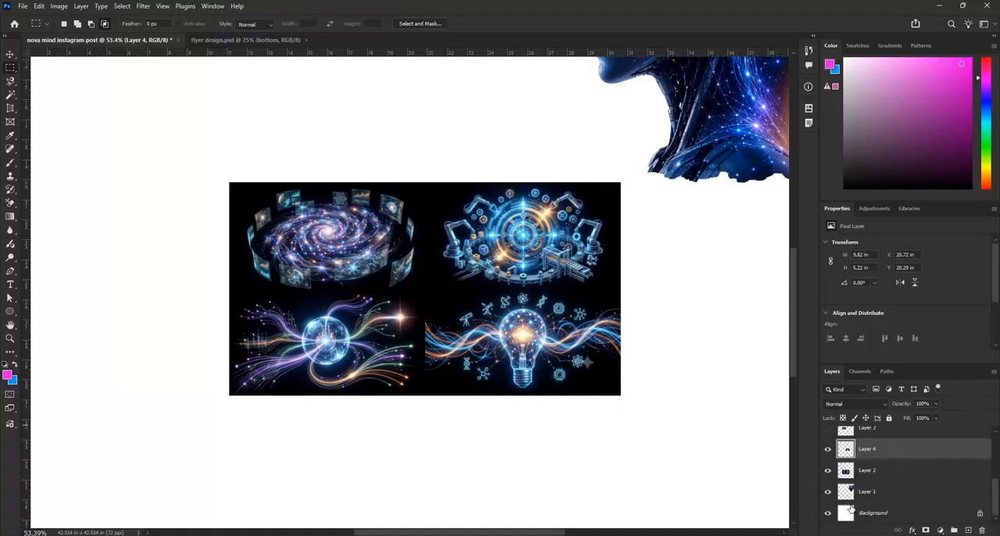
{"action": "left_click", "coordinate": [828, 472]}
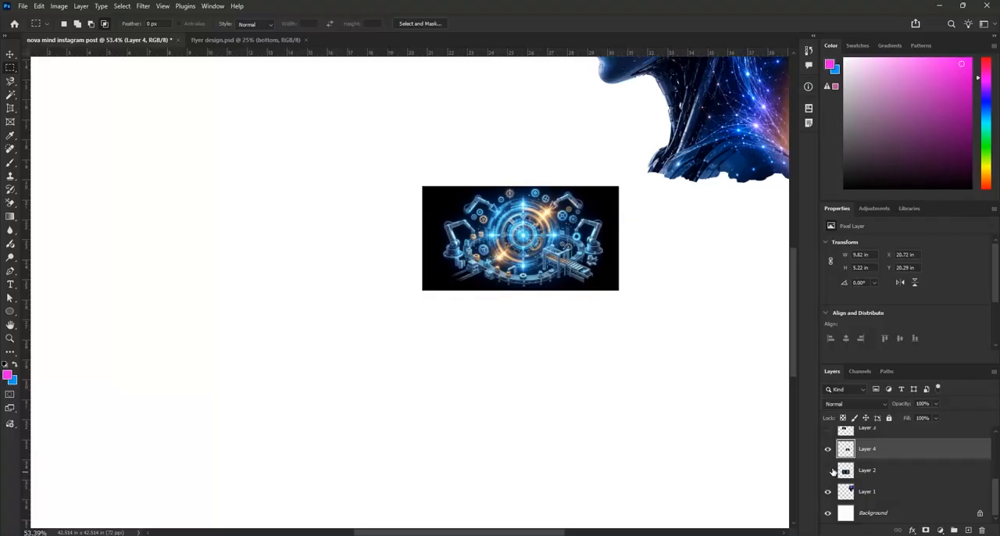
{"action": "left_click", "coordinate": [847, 451], "text": "ctrl"}
{"action": "left_click", "coordinate": [828, 470]}
{"action": "left_click", "coordinate": [828, 449]}
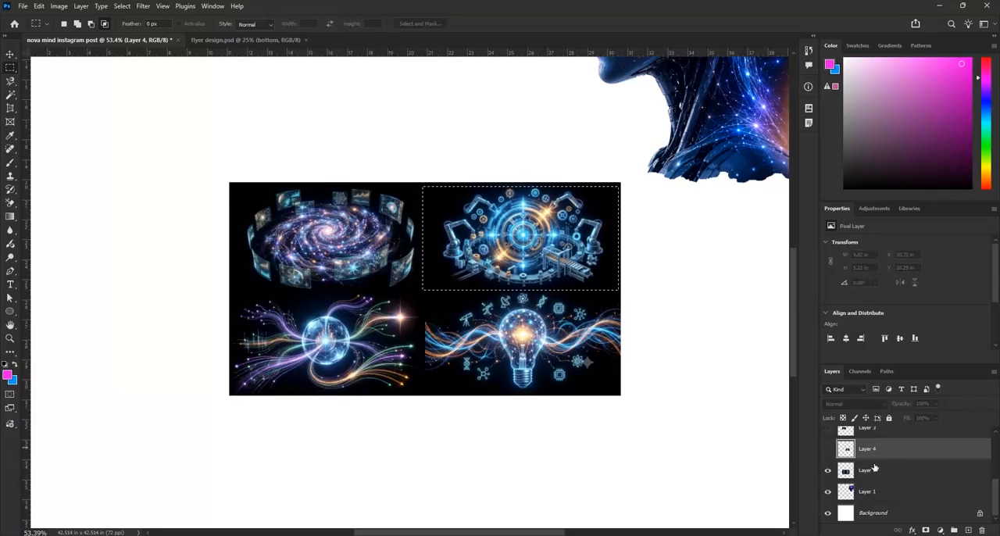
{"action": "left_click", "coordinate": [874, 468]}
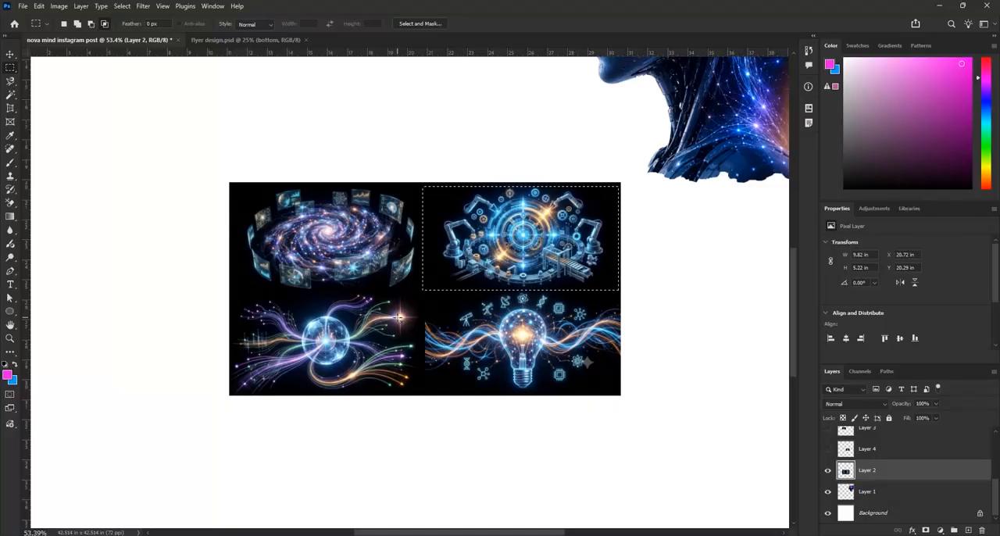
Move the selection down onto the light-bulb illustration and copy that area to a new layer
{"action": "key", "text": "shift+Down"}
{"action": "key", "text": "shift+Down"}
{"action": "key", "text": "shift+Down"}
{"action": "key", "text": "shift+Down"}
{"action": "key", "text": "shift+Down"}
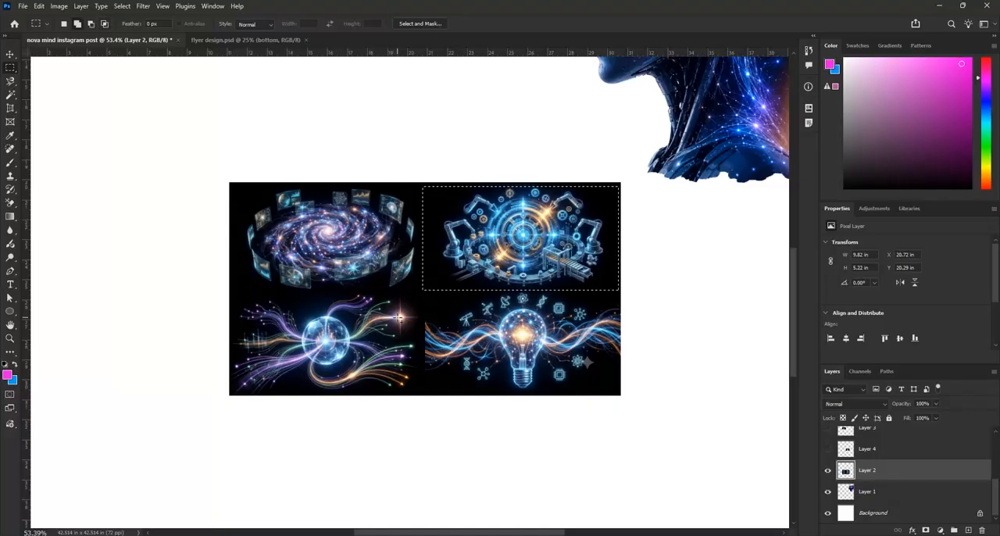
{"action": "key", "text": "shift+Down"}
{"action": "key", "text": "shift+Down"}
{"action": "key", "text": "shift+Down"}
{"action": "key", "text": "shift+Down"}
{"action": "key", "text": "shift+Down"}
{"action": "key", "text": "shift+Down"}
{"action": "key", "text": "shift+Down"}
{"action": "key", "text": "shift+Down"}
{"action": "key", "text": "shift+Down"}
{"action": "key", "text": "shift+Down"}
{"action": "key", "text": "shift+Down"}
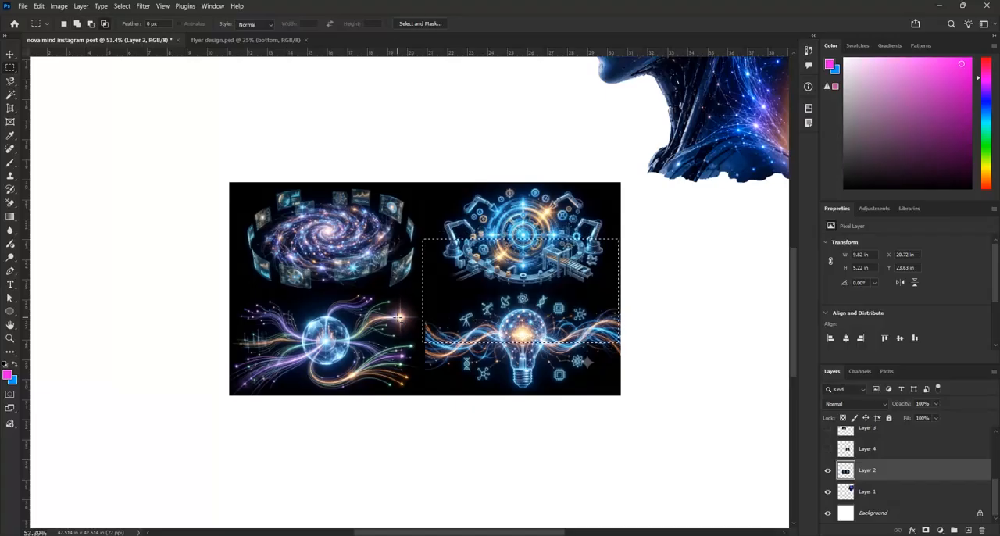
{"action": "key", "text": "shift+Down"}
{"action": "key", "text": "shift+Down"}
{"action": "key", "text": "shift+Down"}
{"action": "key", "text": "shift+Down"}
{"action": "key", "text": "Down"}
{"action": "left_click", "coordinate": [968, 532]}
{"action": "key", "text": "ctrl+d"}
Check the extracted light bulb alone, then reload its outline as a selection with the four-illustration layer active
{"action": "left_click", "coordinate": [828, 495]}
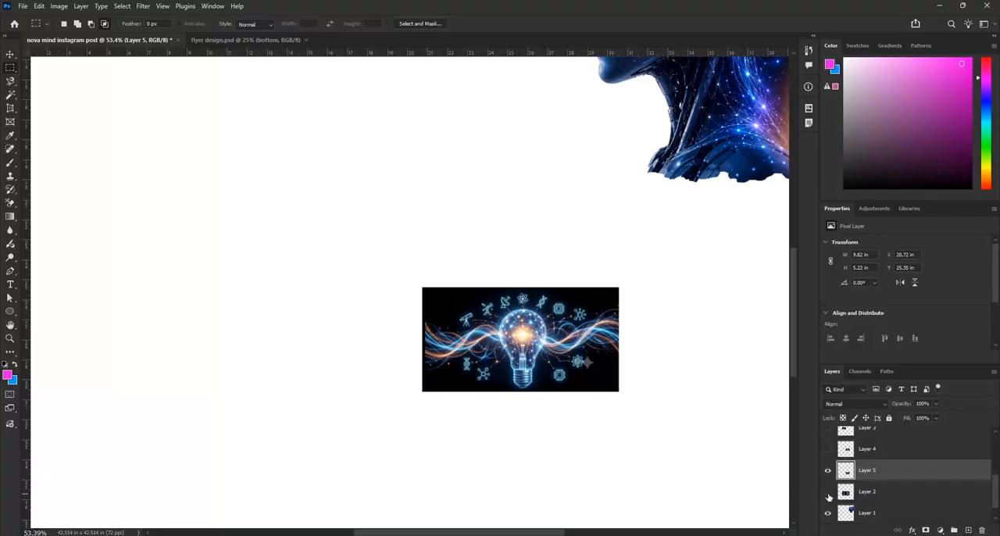
{"action": "left_click", "coordinate": [828, 492]}
{"action": "left_click", "coordinate": [845, 474], "text": "ctrl"}
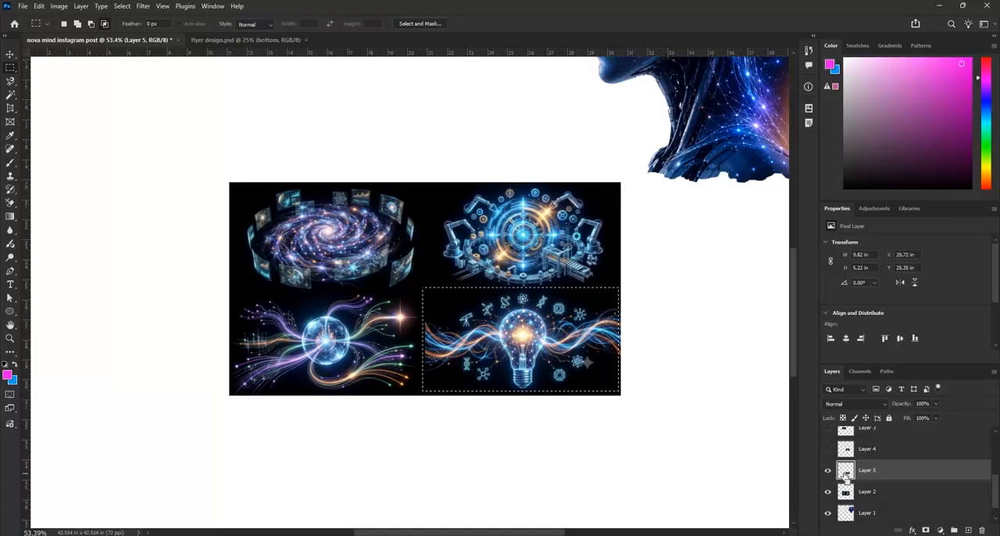
{"action": "left_click", "coordinate": [900, 494]}
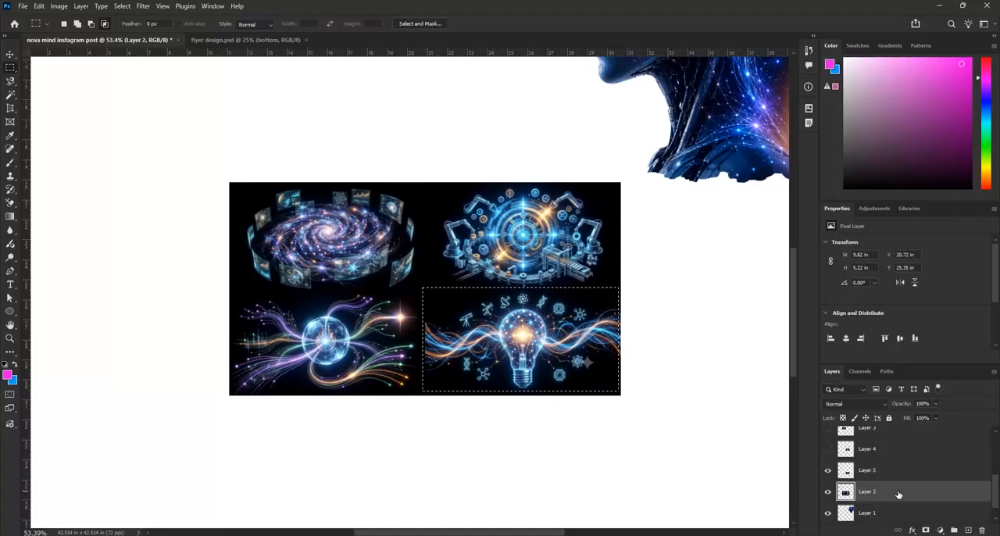
Move the selection left onto the glowing globe illustration and copy that area to a new layer
{"action": "key", "text": "shift+Left"}
{"action": "key", "text": "shift+Left"}
{"action": "key", "text": "shift+Left"}
{"action": "key", "text": "shift+Left"}
{"action": "key", "text": "shift+Left"}
{"action": "key", "text": "shift+Left"}
{"action": "key", "text": "shift+Left"}
{"action": "key", "text": "shift+Left"}
{"action": "key", "text": "shift+Left"}
{"action": "key", "text": "shift+Left"}
{"action": "key", "text": "shift+Left"}
{"action": "key", "text": "shift+Left"}
{"action": "key", "text": "shift+Left"}
{"action": "key", "text": "shift+Left"}
{"action": "key", "text": "shift+Left"}
{"action": "key", "text": "shift+Left"}
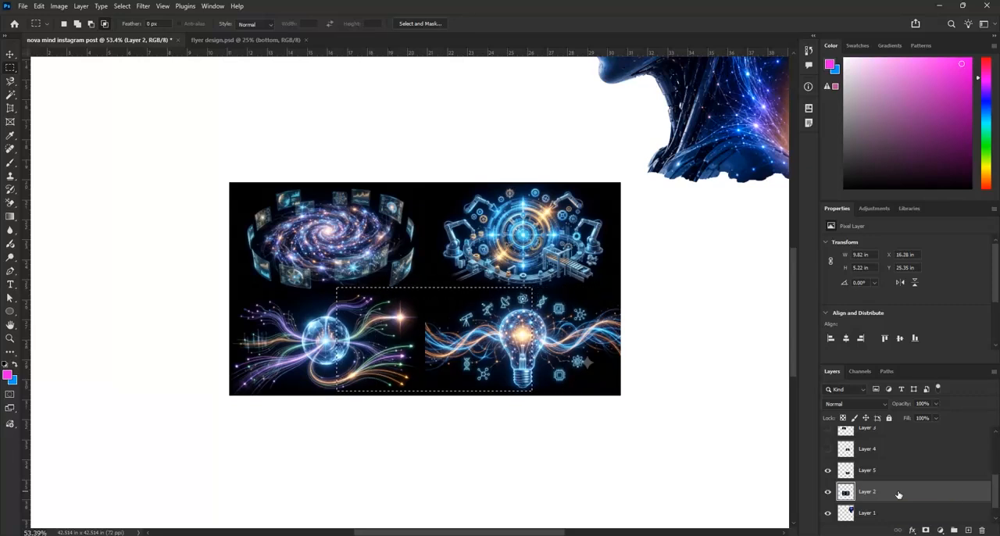
{"action": "key", "text": "shift+Left"}
{"action": "key", "text": "shift+Left"}
{"action": "key", "text": "shift+Left"}
{"action": "key", "text": "shift+Left"}
{"action": "key", "text": "shift+Left"}
{"action": "key", "text": "shift+Left"}
{"action": "key", "text": "shift+Left"}
{"action": "key", "text": "shift+Left"}
{"action": "key", "text": "shift+Left"}
{"action": "key", "text": "shift+Left"}
{"action": "key", "text": "shift+Left"}
{"action": "key", "text": "shift+Left"}
{"action": "key", "text": "shift+Left"}
{"action": "key", "text": "shift+Left"}
{"action": "key", "text": "shift+Left"}
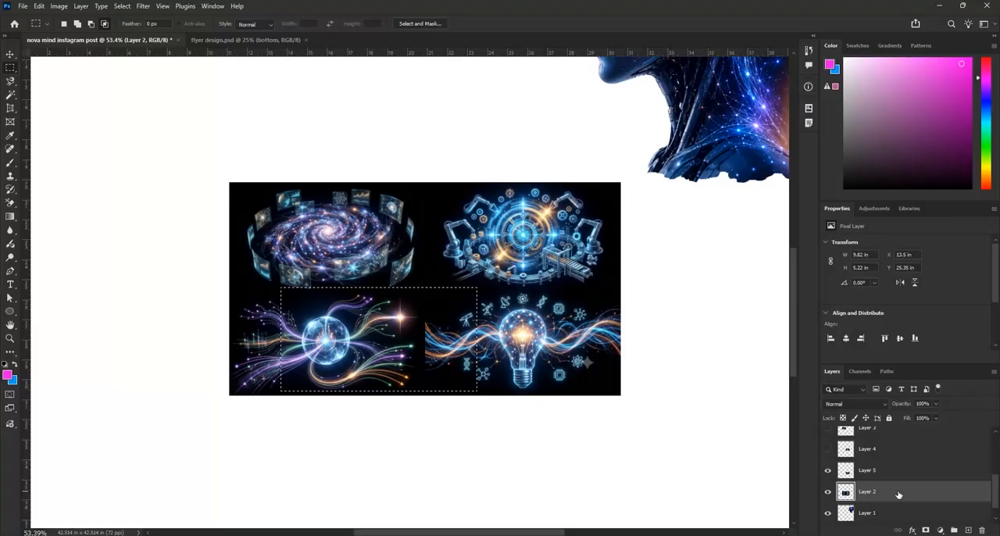
{"action": "key", "text": "shift+Left"}
{"action": "key", "text": "shift+Left"}
{"action": "key", "text": "shift+Left"}
{"action": "key", "text": "shift+Left"}
{"action": "key", "text": "shift+Left"}
{"action": "key", "text": "shift+Left"}
{"action": "key", "text": "shift+Left"}
{"action": "key", "text": "shift+Left"}
{"action": "key", "text": "shift+Left"}
{"action": "key", "text": "shift+Left"}
{"action": "key", "text": "shift+Right"}
{"action": "key", "text": "shift+Right"}
{"action": "left_click", "coordinate": [968, 530]}
{"action": "key", "text": "ctrl+v"}
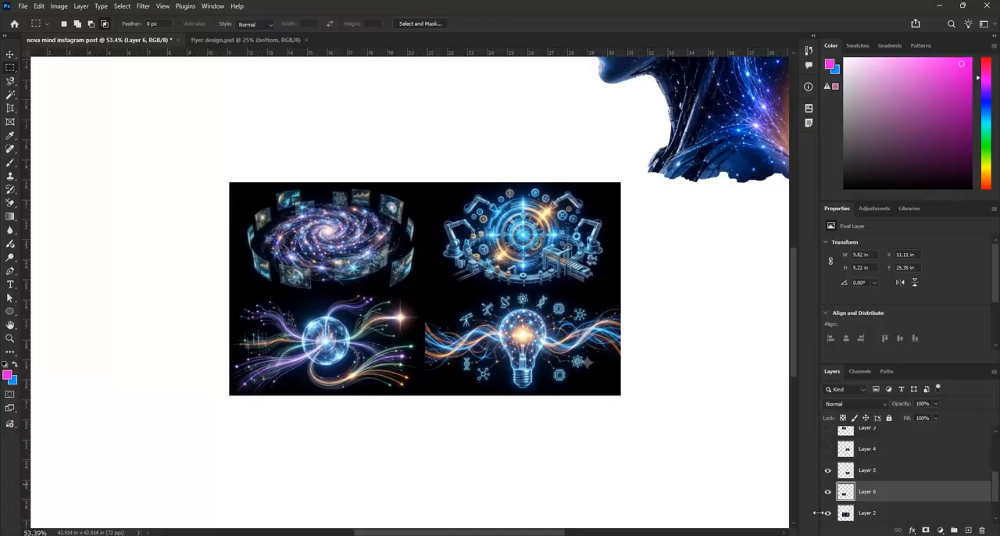
Hide the four-illustration layer and show all four extracted illustration layers
{"action": "left_click", "coordinate": [827, 515]}
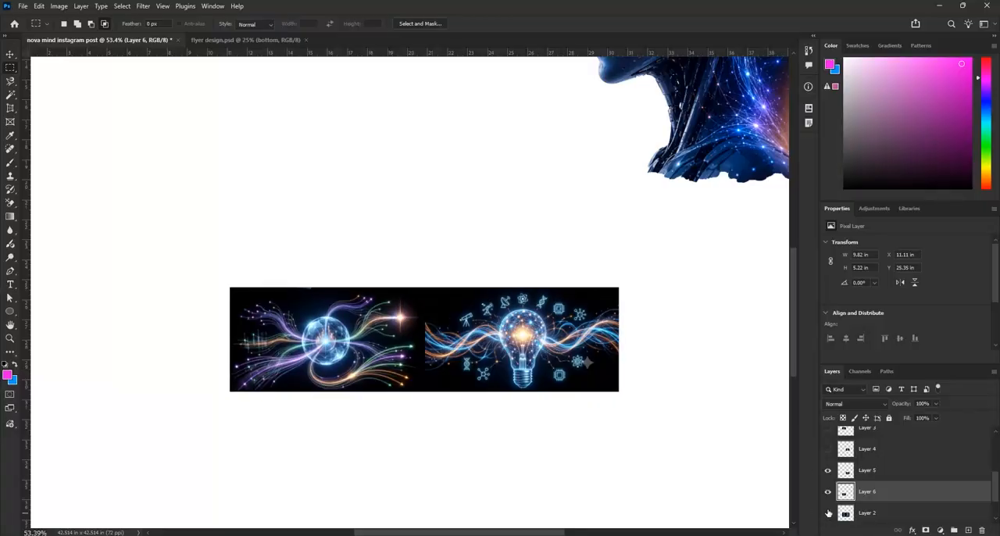
{"action": "left_click", "coordinate": [827, 492]}
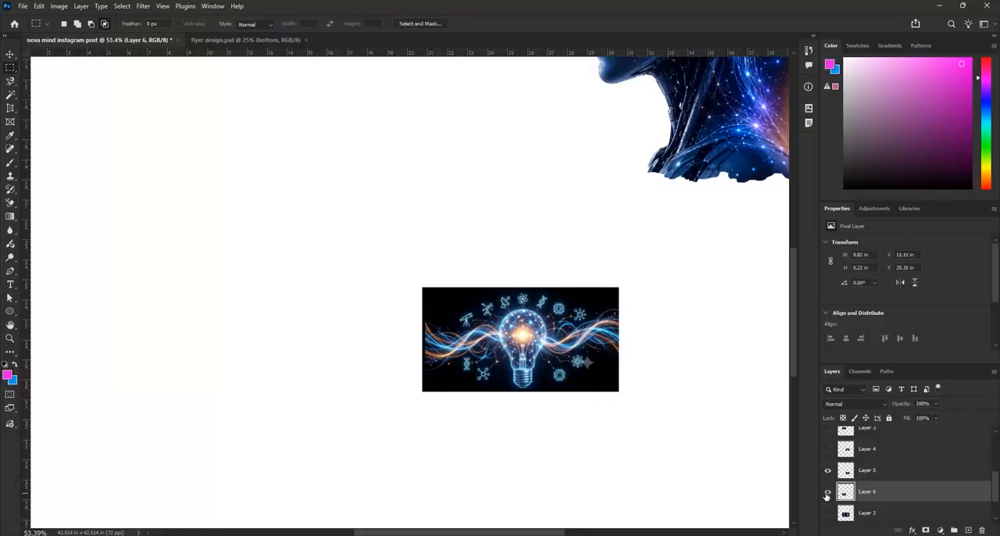
{"action": "left_click", "coordinate": [827, 449]}
{"action": "left_click", "coordinate": [828, 431]}
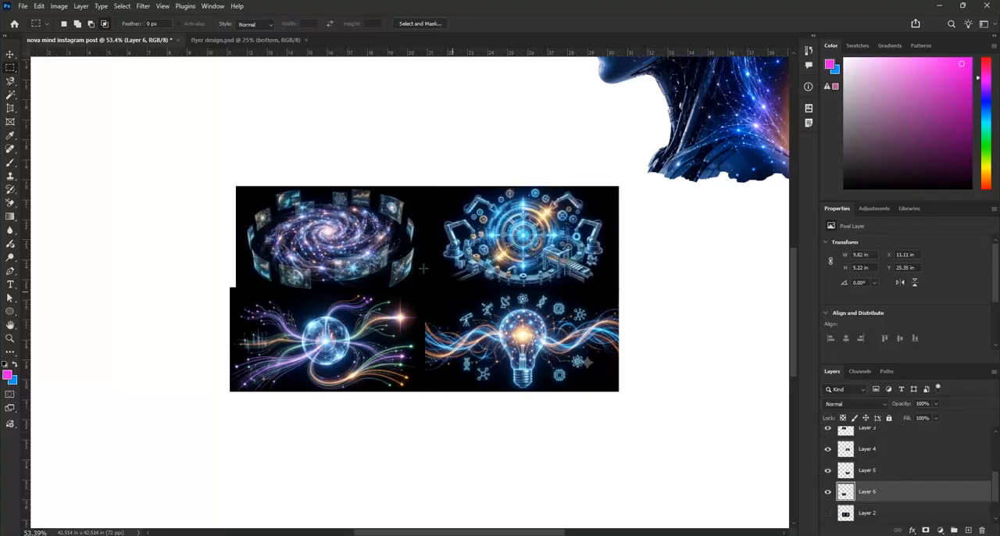
Delete the original four-illustration layer
{"action": "left_click", "coordinate": [11, 55]}
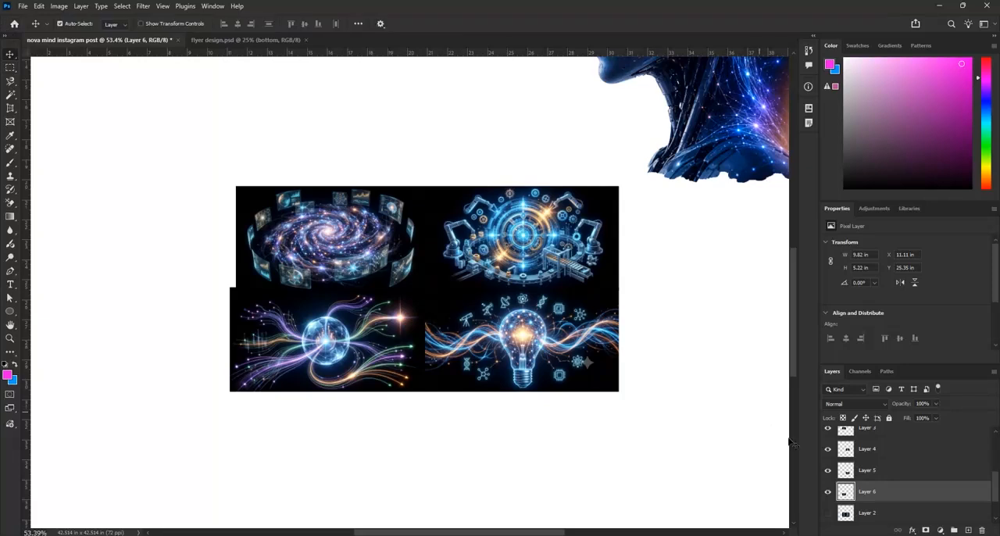
{"action": "left_click", "coordinate": [827, 513]}
{"action": "left_click", "coordinate": [828, 513]}
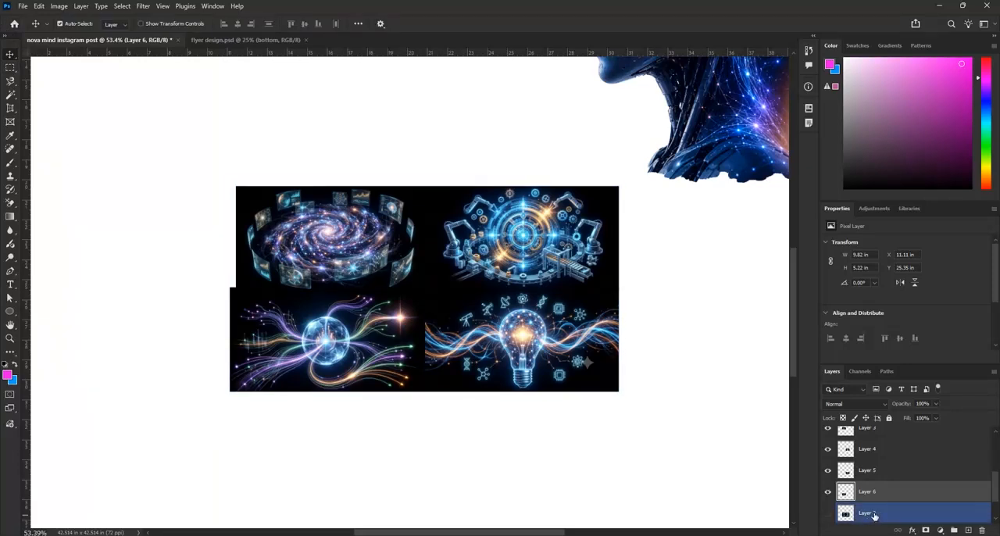
{"action": "left_click", "coordinate": [868, 513]}
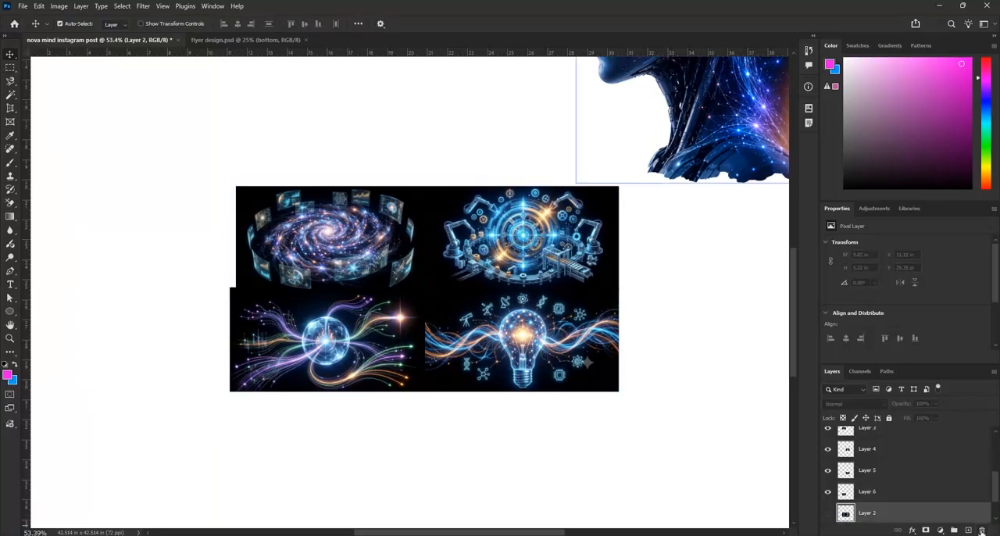
{"action": "left_click", "coordinate": [982, 531]}
{"action": "left_click", "coordinate": [451, 203]}
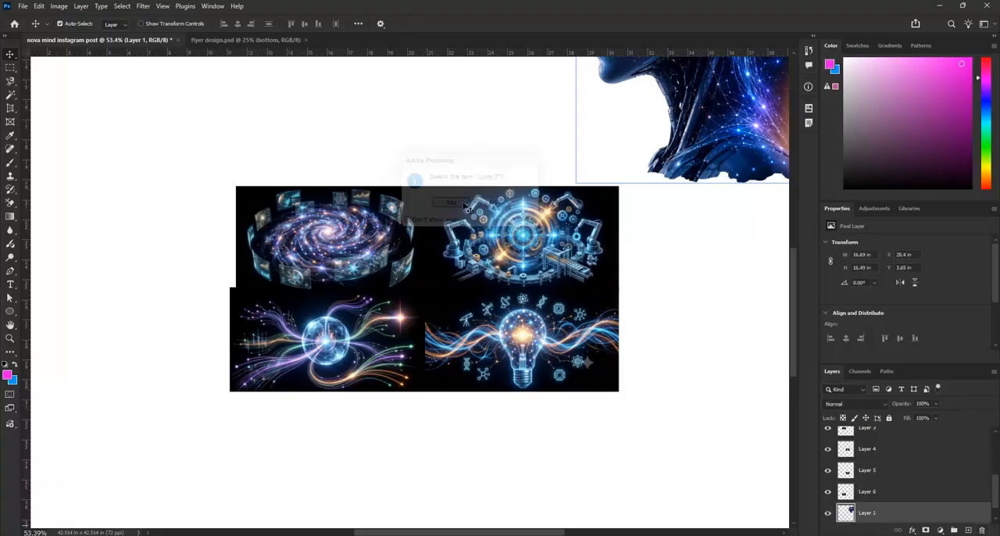
Spread the four extracted illustrations apart, with galaxy and gears in the upper row and globe and light bulb lower down
{"action": "scroll", "coordinate": [332, 203], "scroll_direction": "down", "scroll_amount": 2}
{"action": "left_click_drag", "start_coordinate": [381, 261], "coordinate": [320, 226]}
{"action": "left_click_drag", "start_coordinate": [391, 331], "coordinate": [318, 342]}
{"action": "left_click_drag", "start_coordinate": [506, 279], "coordinate": [505, 241]}
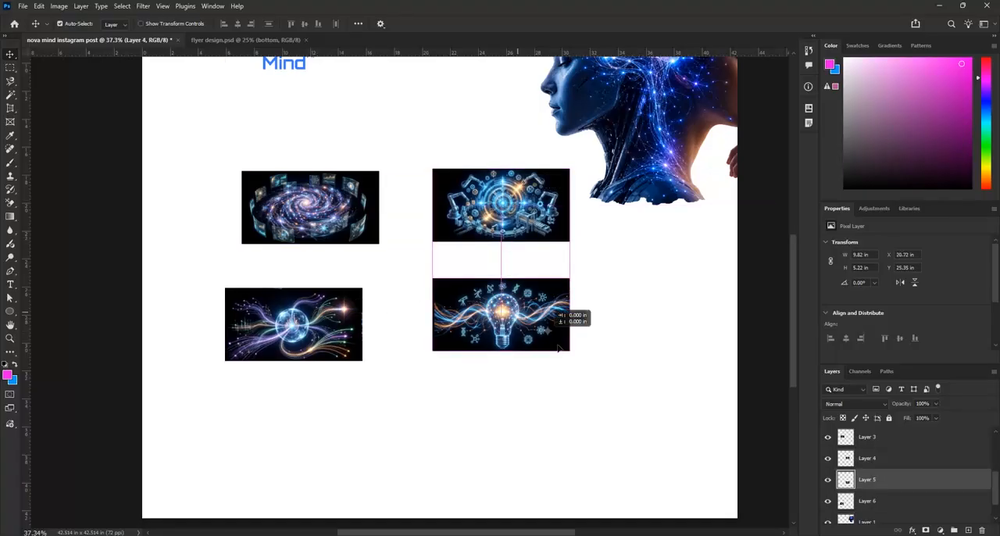
{"action": "left_click_drag", "start_coordinate": [521, 318], "coordinate": [597, 374]}
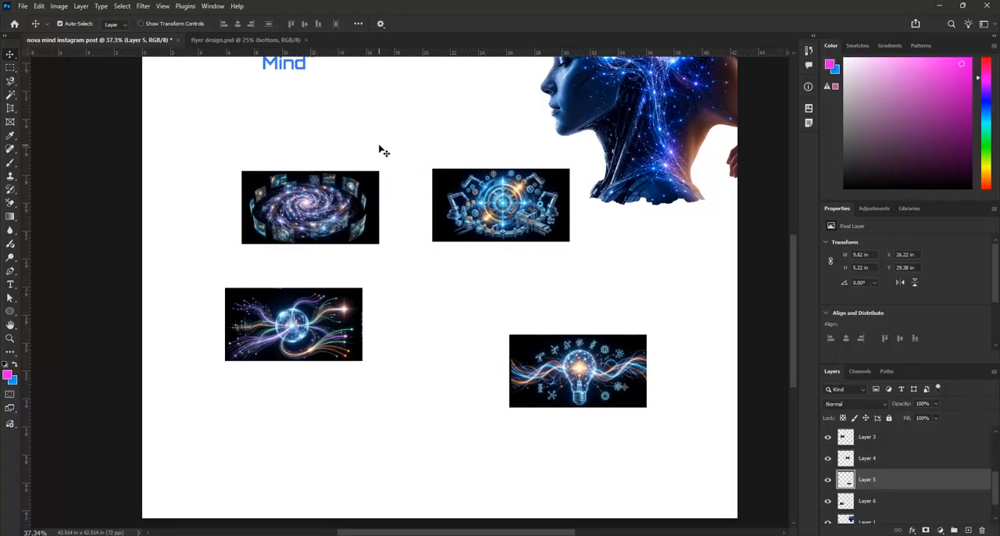
{"action": "left_click_drag", "start_coordinate": [326, 337], "coordinate": [347, 395]}
Draw an unfilled circle about 23.1 in across with a 10 px gradient stroke below the head cutout
{"action": "scroll", "coordinate": [441, 317], "scroll_direction": "down", "scroll_amount": 1}
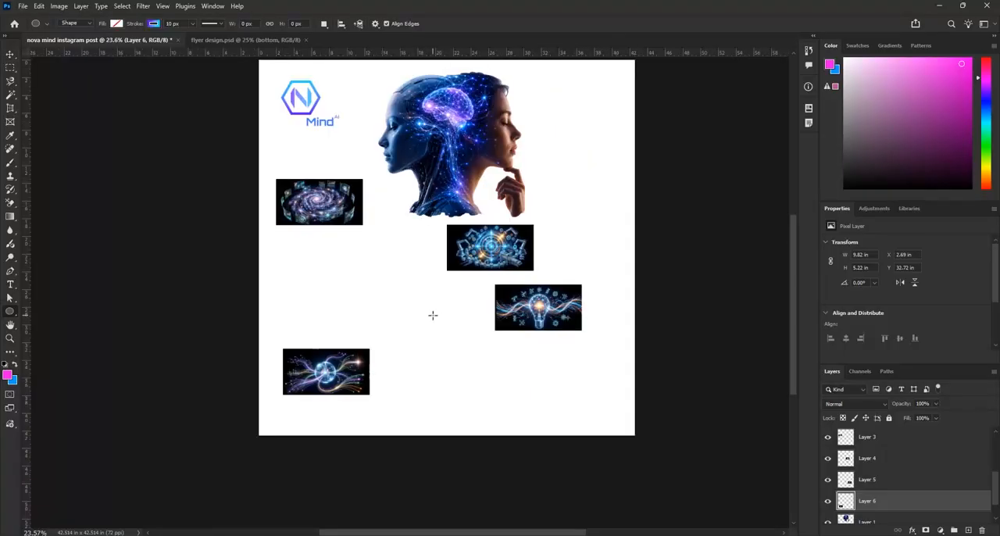
{"action": "left_click_drag", "start_coordinate": [432, 315], "coordinate": [606, 418]}
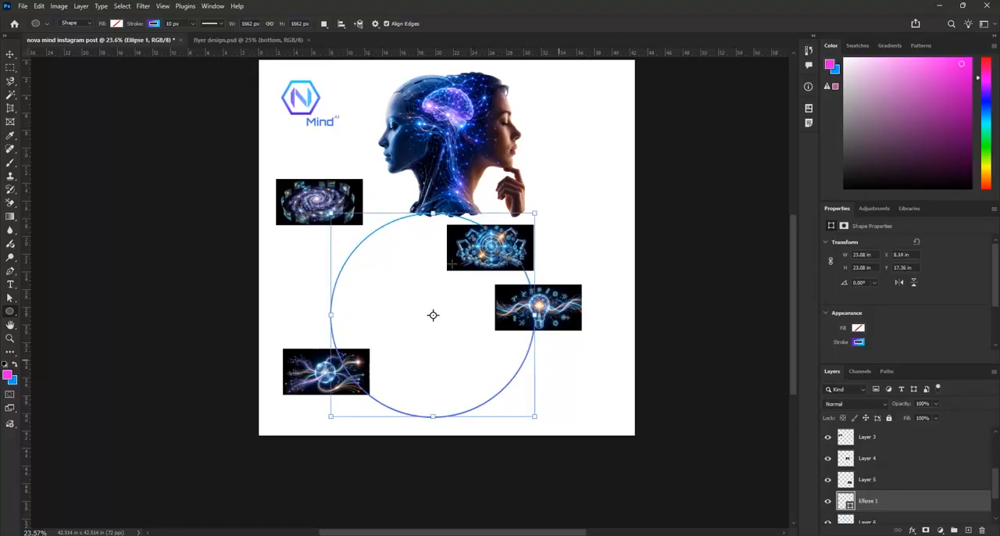
{"action": "left_click", "coordinate": [10, 56]}
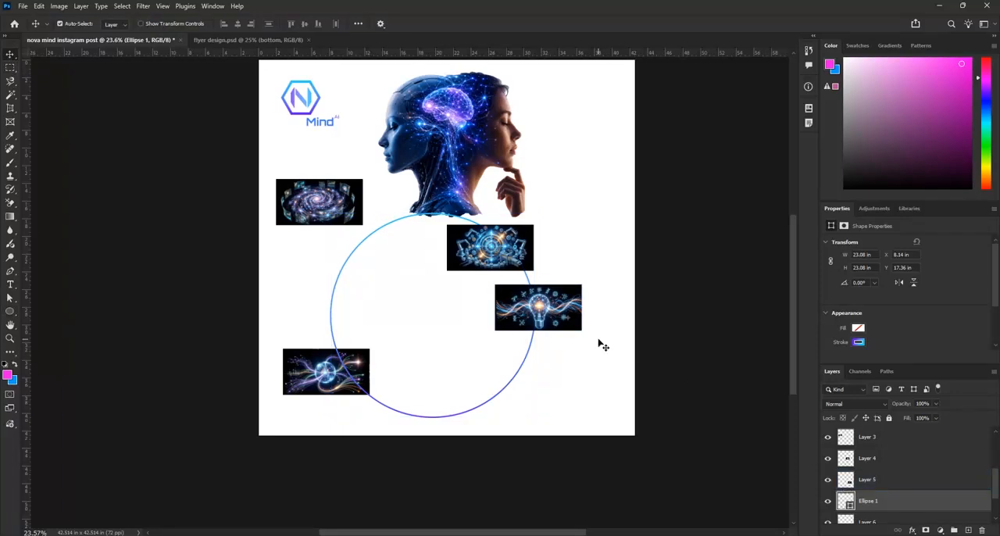
Nudge the circle right to an X position of about 9.6 in and lock its layer
{"action": "key", "text": "Right"}
{"action": "key", "text": "Right"}
{"action": "key", "text": "Right"}
{"action": "key", "text": "Right"}
{"action": "key", "text": "Right"}
{"action": "key", "text": "Right"}
{"action": "key", "text": "Right"}
{"action": "key", "text": "Right"}
{"action": "key", "text": "Right"}
{"action": "key", "text": "Right"}
{"action": "key", "text": "Right"}
{"action": "key", "text": "Right"}
{"action": "key", "text": "Right"}
{"action": "key", "text": "Right"}
{"action": "key", "text": "Right"}
{"action": "key", "text": "Right"}
{"action": "key", "text": "Right"}
{"action": "key", "text": "Right"}
{"action": "key", "text": "Right"}
{"action": "key", "text": "Right"}
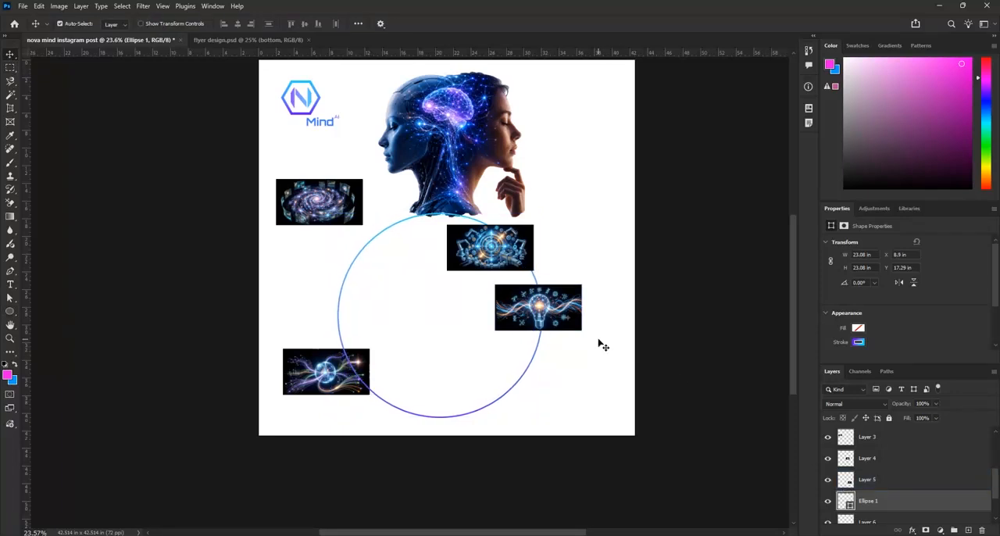
{"action": "key", "text": "Right"}
{"action": "key", "text": "Right"}
{"action": "key", "text": "Right"}
{"action": "key", "text": "Right"}
{"action": "key", "text": "Right"}
{"action": "key", "text": "Right"}
{"action": "key", "text": "Right"}
{"action": "key", "text": "Right"}
{"action": "key", "text": "Right"}
{"action": "key", "text": "Right"}
{"action": "key", "text": "Right"}
{"action": "key", "text": "Right"}
{"action": "key", "text": "Right"}
{"action": "key", "text": "Right"}
{"action": "key", "text": "Right"}
{"action": "key", "text": "Right"}
{"action": "key", "text": "Right"}
{"action": "key", "text": "Right"}
{"action": "key", "text": "Right"}
{"action": "key", "text": "Right"}
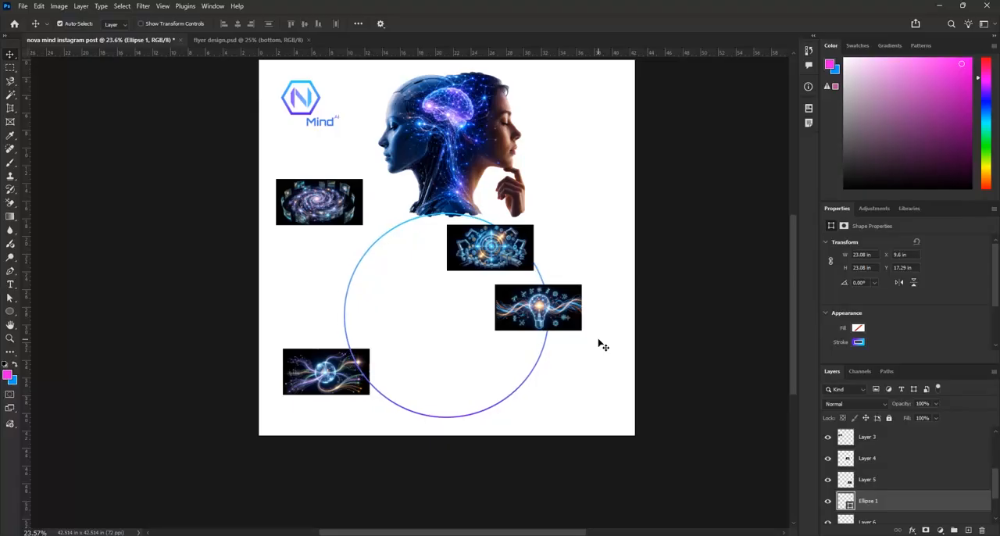
{"action": "left_click", "coordinate": [888, 419]}
Arrange the four illustrations around the circle, with gears above, galaxy at left, light bulb at right and globe below
{"action": "left_click_drag", "start_coordinate": [584, 316], "coordinate": [615, 334]}
{"action": "left_click_drag", "start_coordinate": [485, 244], "coordinate": [430, 227]}
{"action": "left_click_drag", "start_coordinate": [336, 215], "coordinate": [335, 317]}
{"action": "left_click_drag", "start_coordinate": [357, 387], "coordinate": [482, 416]}
{"action": "left_click_drag", "start_coordinate": [301, 309], "coordinate": [327, 310]}
{"action": "left_click_drag", "start_coordinate": [582, 334], "coordinate": [582, 328]}
{"action": "left_click_drag", "start_coordinate": [473, 400], "coordinate": [471, 410]}
Move the globe illustration's layer above the circle layer so the four illustration layers are stacked together
{"action": "left_click", "coordinate": [889, 471]}
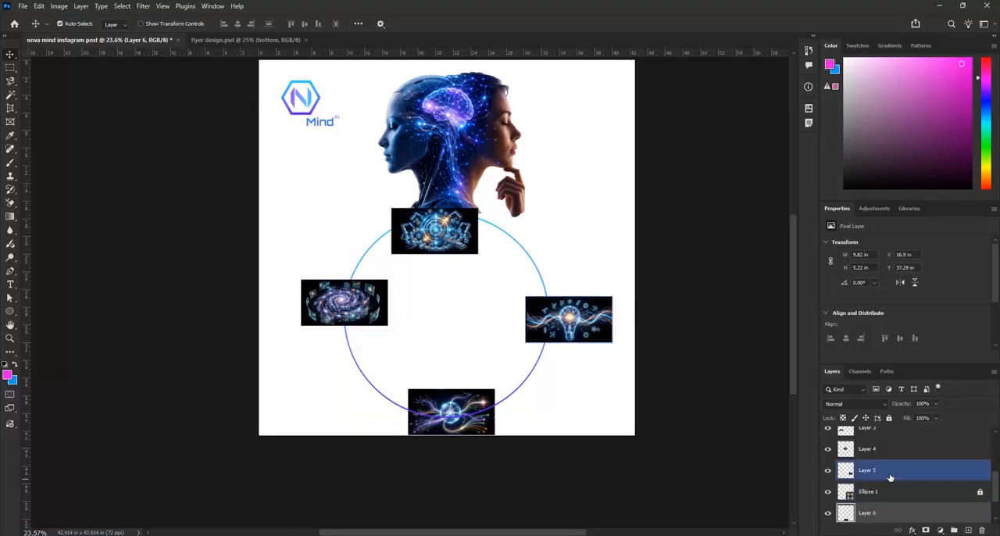
{"action": "scroll", "coordinate": [890, 475], "scroll_direction": "up", "scroll_amount": 1}
{"action": "left_click", "coordinate": [890, 471]}
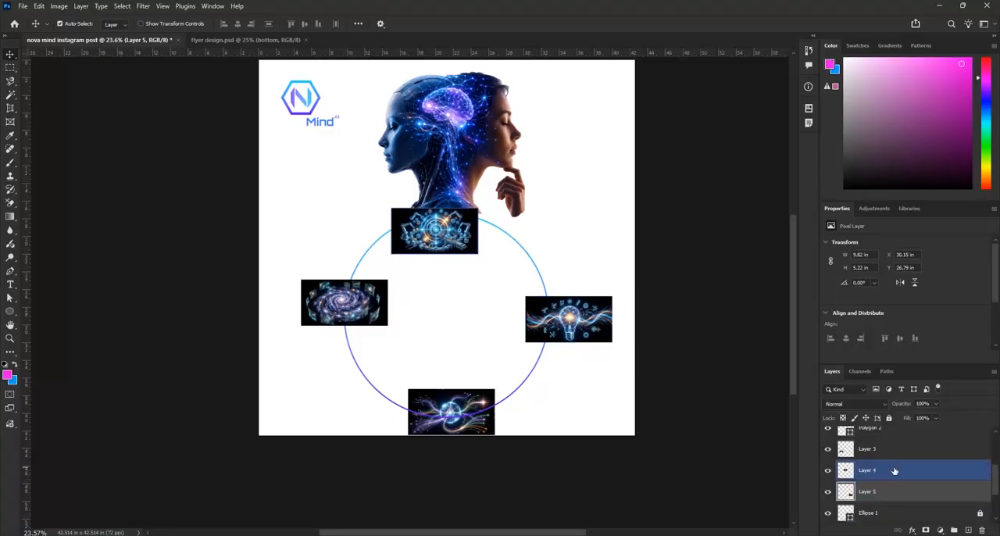
{"action": "left_click", "coordinate": [891, 455]}
{"action": "left_click", "coordinate": [891, 455], "text": "shift"}
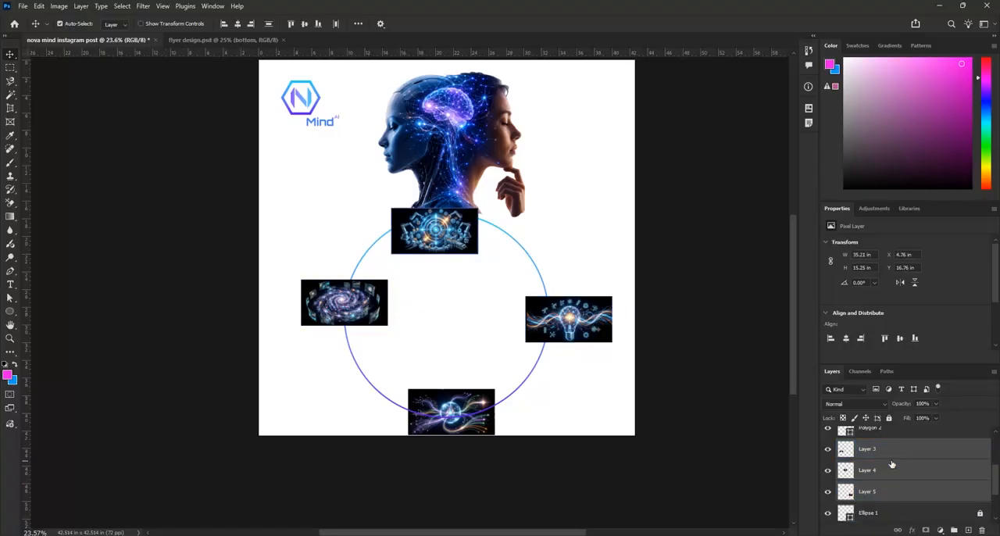
{"action": "scroll", "coordinate": [894, 465], "scroll_direction": "up", "scroll_amount": 1}
{"action": "scroll", "coordinate": [895, 465], "scroll_direction": "up", "scroll_amount": 1}
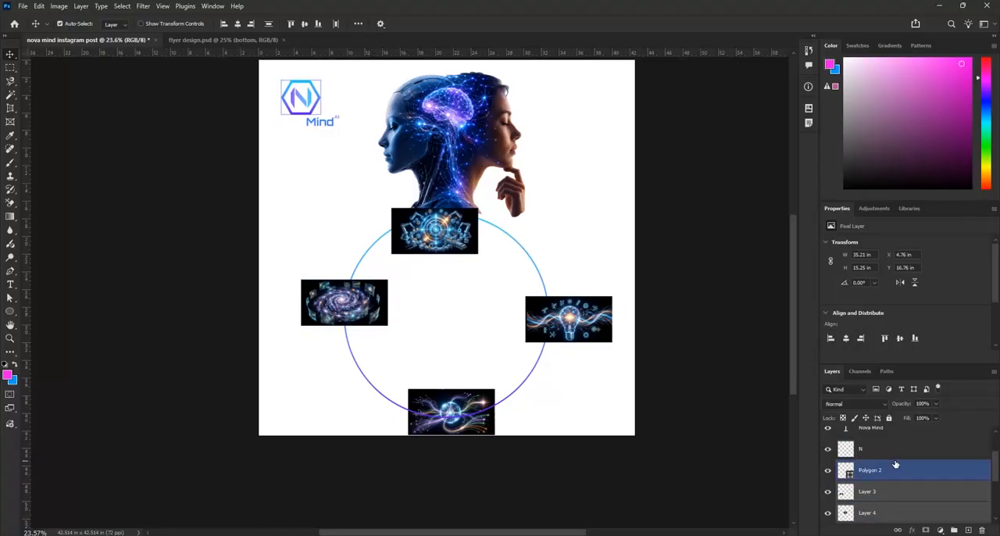
{"action": "scroll", "coordinate": [893, 469], "scroll_direction": "down", "scroll_amount": 3}
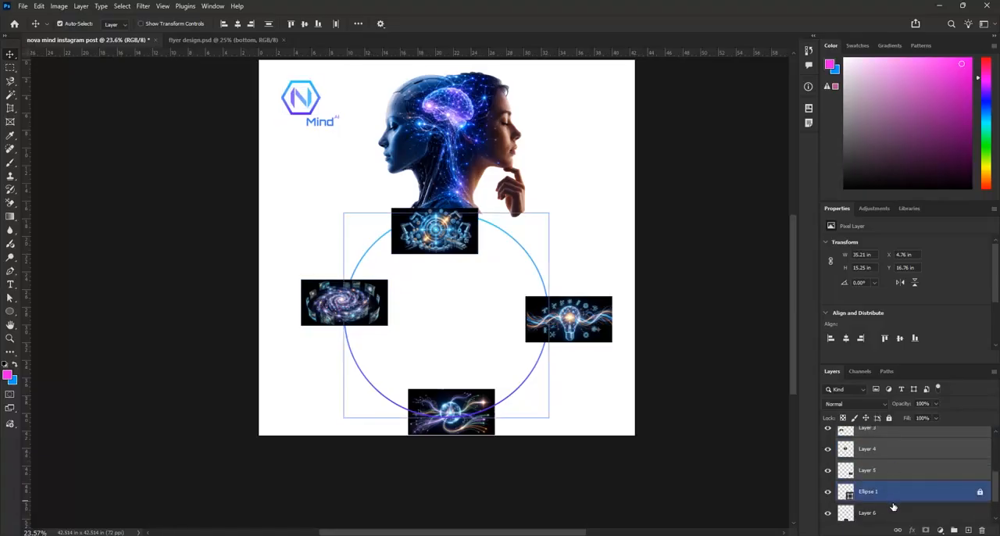
{"action": "left_click_drag", "start_coordinate": [893, 512], "coordinate": [905, 484]}
Scale the four illustration layers together to about 134% and move them back onto the canvas
{"action": "scroll", "coordinate": [910, 483], "scroll_direction": "up", "scroll_amount": 1}
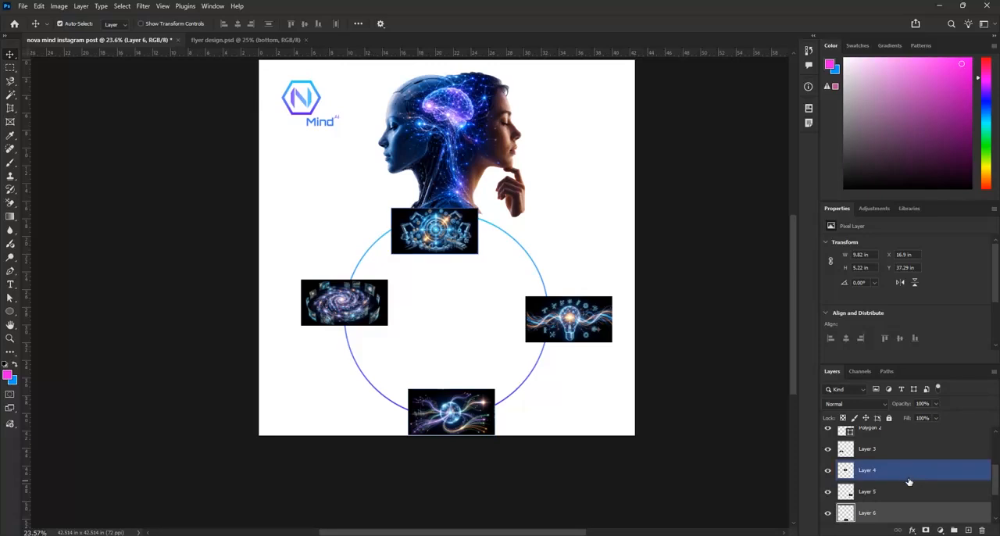
{"action": "left_click", "coordinate": [895, 448], "text": "shift"}
{"action": "scroll", "coordinate": [896, 451], "scroll_direction": "down", "scroll_amount": 1}
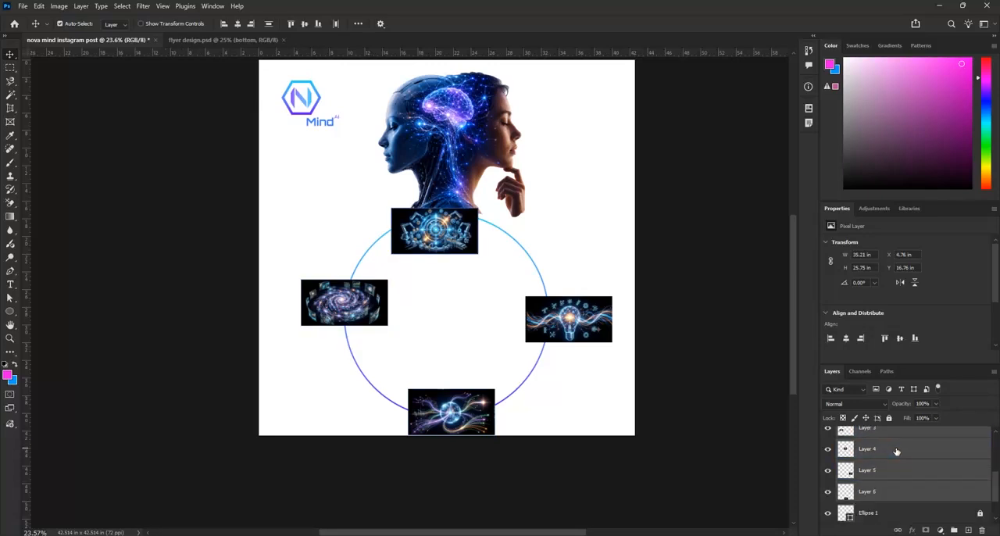
{"action": "left_click", "coordinate": [876, 515]}
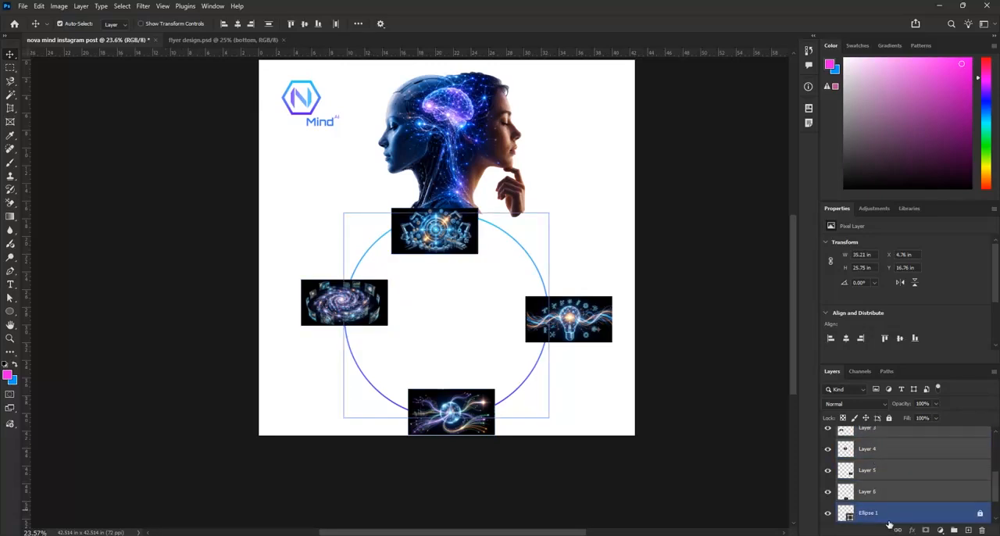
{"action": "key", "text": "ctrl+t"}
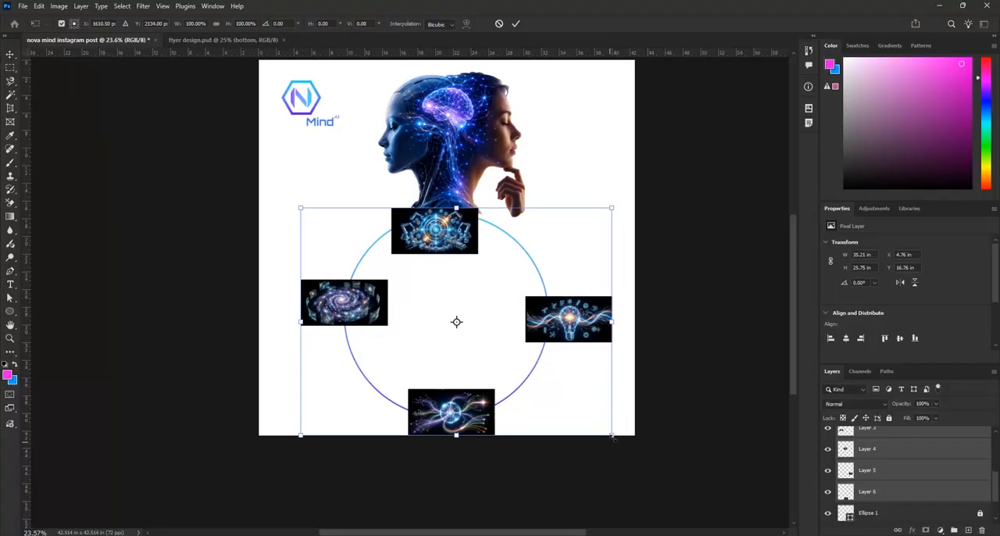
{"action": "left_click_drag", "start_coordinate": [616, 440], "coordinate": [721, 516]}
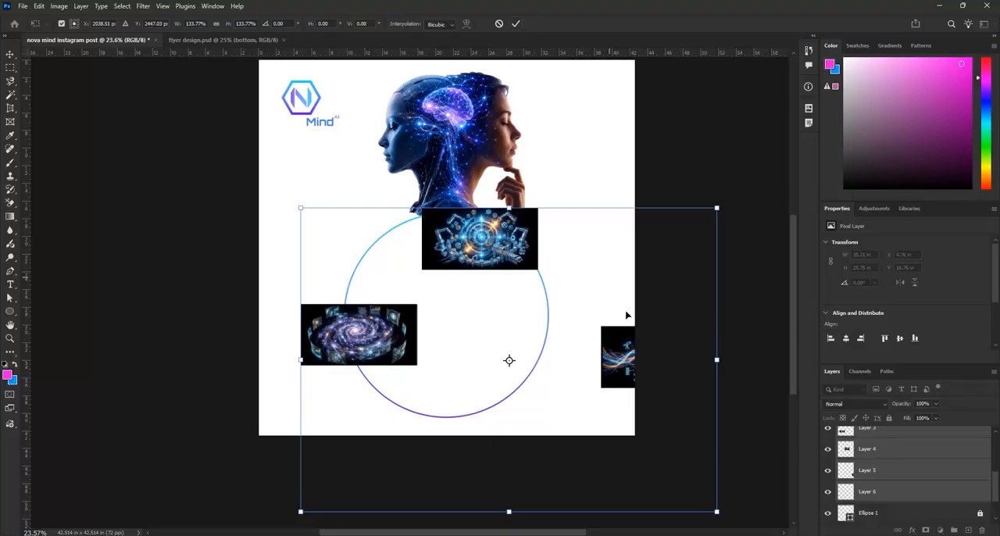
{"action": "left_click_drag", "start_coordinate": [621, 345], "coordinate": [570, 250]}
{"action": "left_click", "coordinate": [515, 27]}
Reposition the four enlarged illustrations over the circle's upper, lower, left and right edges
{"action": "left_click_drag", "start_coordinate": [600, 260], "coordinate": [570, 307]}
{"action": "left_click_drag", "start_coordinate": [318, 249], "coordinate": [341, 309]}
{"action": "left_click_drag", "start_coordinate": [420, 156], "coordinate": [438, 235]}
{"action": "left_click_drag", "start_coordinate": [443, 374], "coordinate": [435, 383]}
{"action": "left_click_drag", "start_coordinate": [368, 313], "coordinate": [369, 321]}
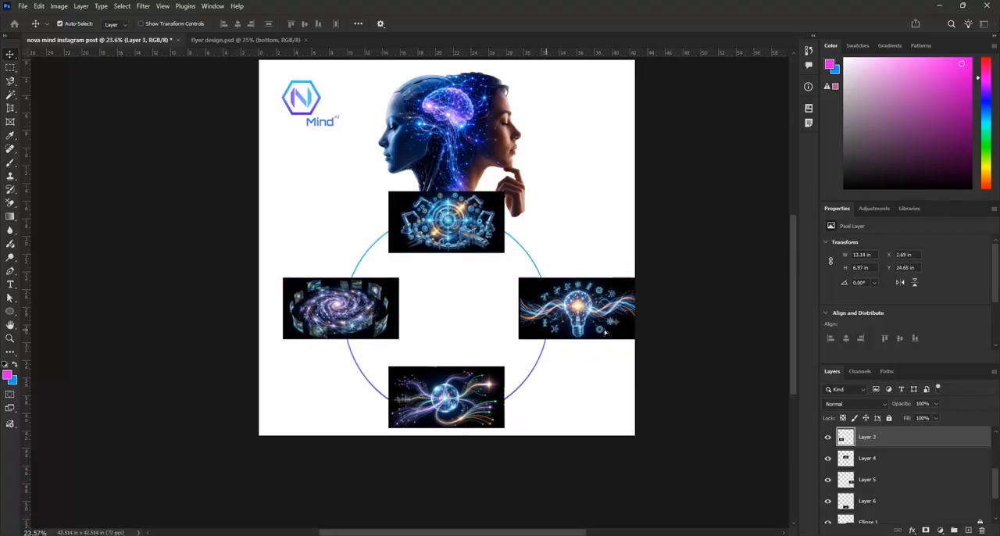
{"action": "left_click_drag", "start_coordinate": [613, 322], "coordinate": [592, 323]}
{"action": "left_click_drag", "start_coordinate": [388, 319], "coordinate": [377, 318]}
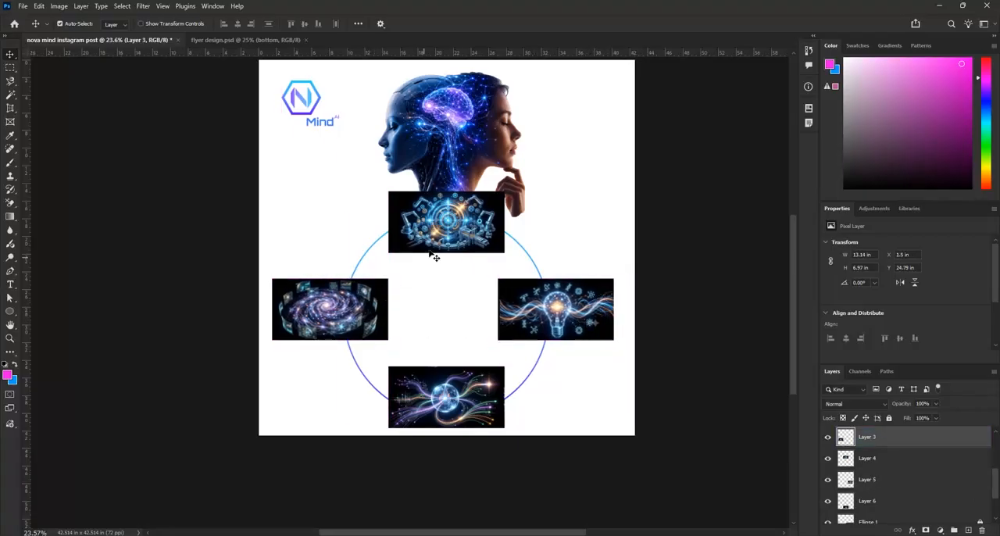
{"action": "left_click_drag", "start_coordinate": [443, 246], "coordinate": [443, 253]}
{"action": "left_click", "coordinate": [454, 377]}
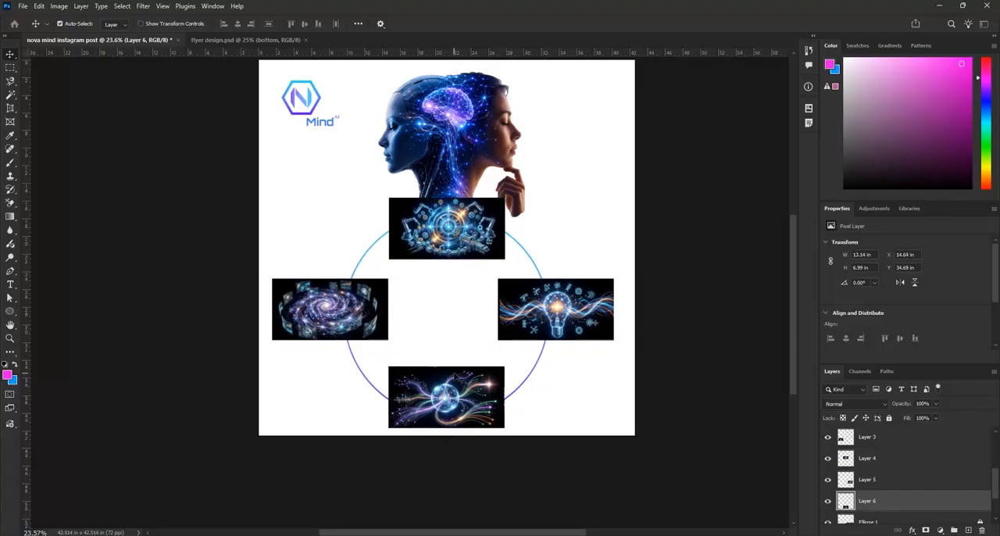
Align the vertical centers of the galaxy and light bulb illustrations
{"action": "left_click", "coordinate": [366, 312]}
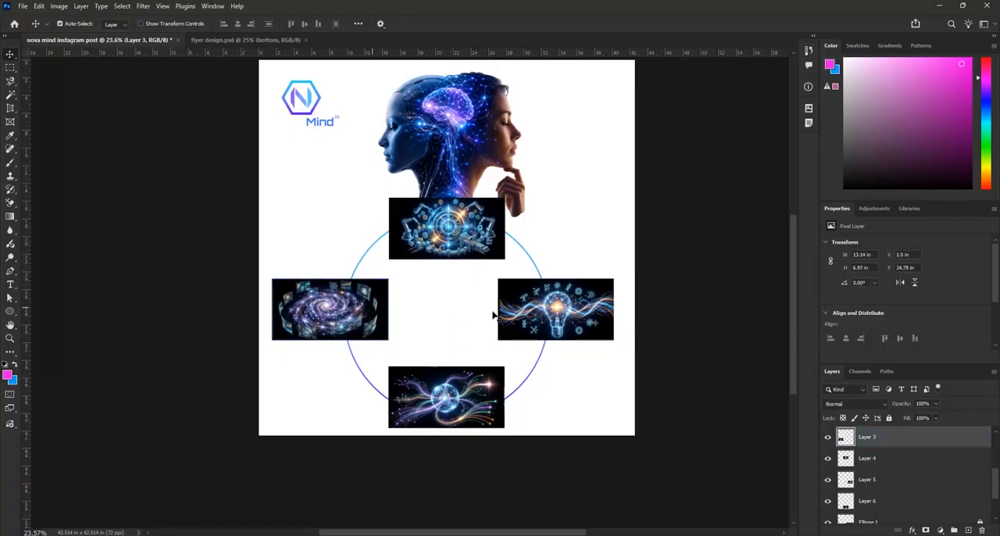
{"action": "left_click", "coordinate": [591, 310], "text": "shift"}
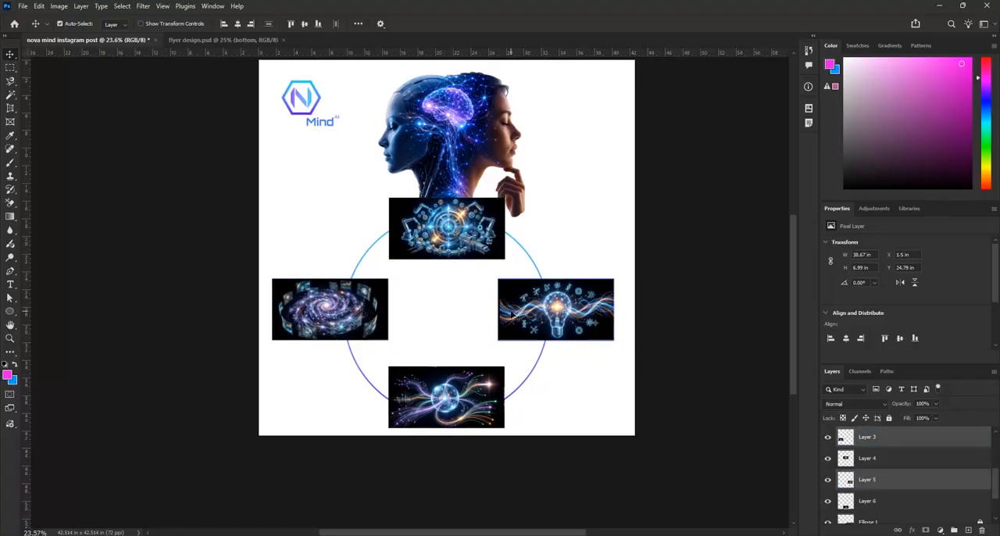
{"action": "left_click", "coordinate": [304, 25]}
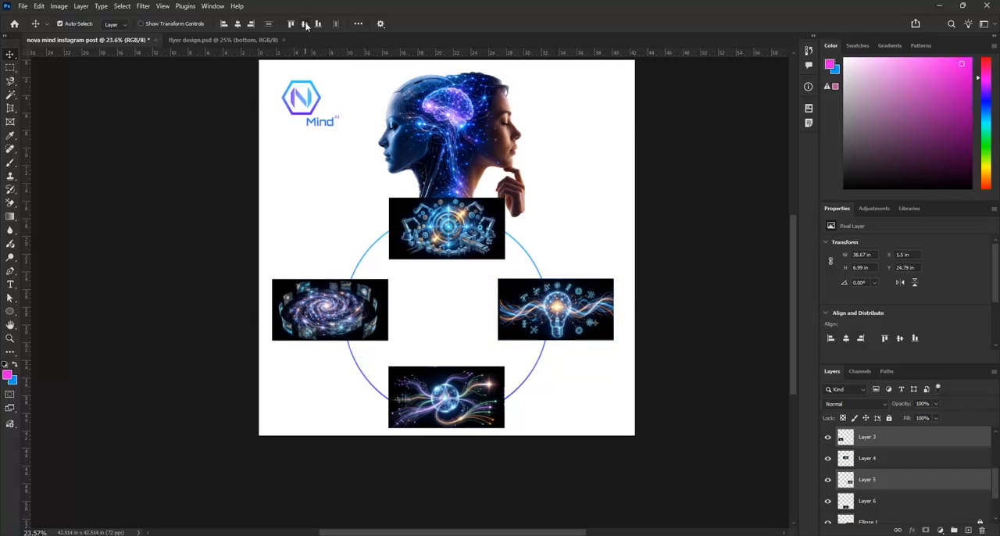
Align the horizontal centers of the gears and globe illustrations and clear the selection
{"action": "left_click", "coordinate": [474, 249]}
{"action": "left_click", "coordinate": [459, 384], "text": "shift"}
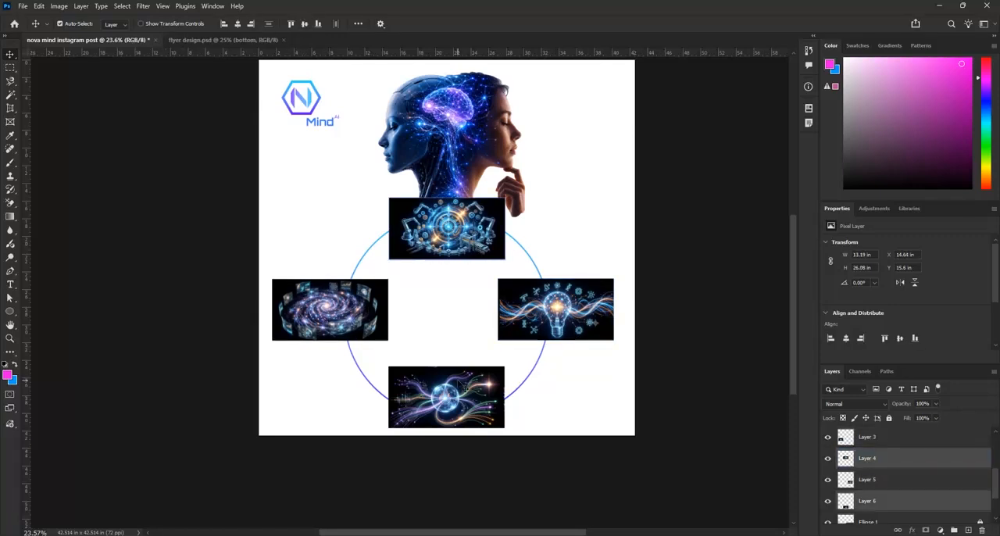
{"action": "left_click", "coordinate": [238, 24]}
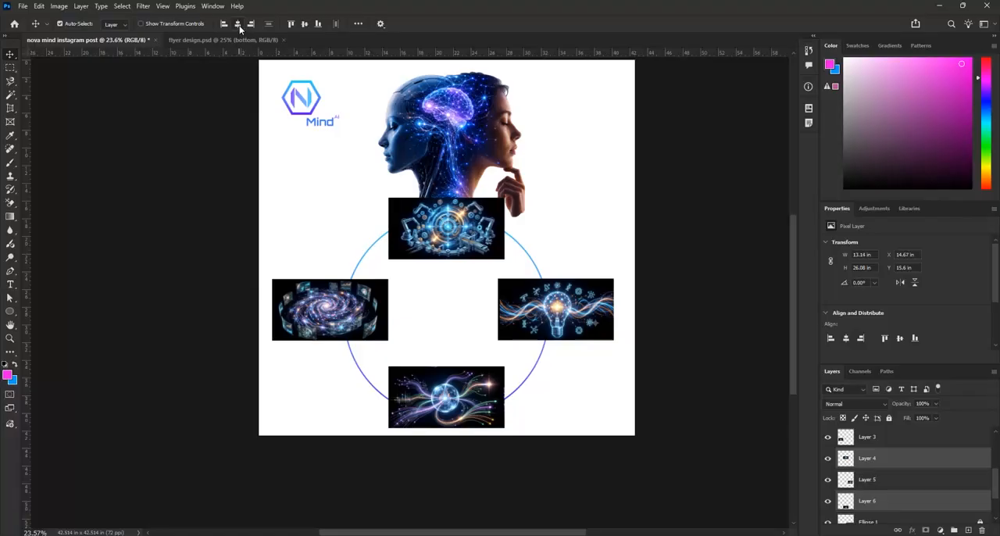
{"action": "left_click", "coordinate": [624, 225]}
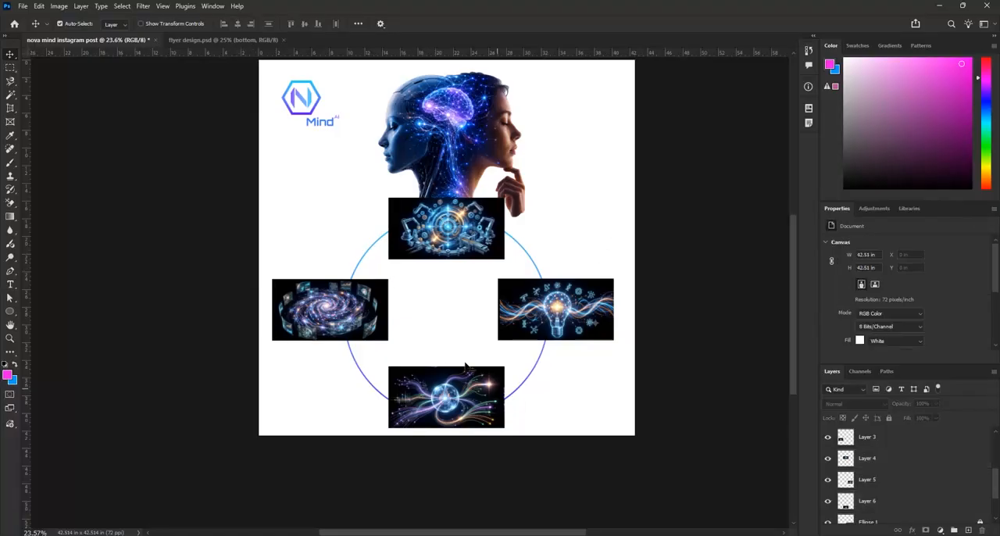
{"action": "left_click", "coordinate": [372, 320]}
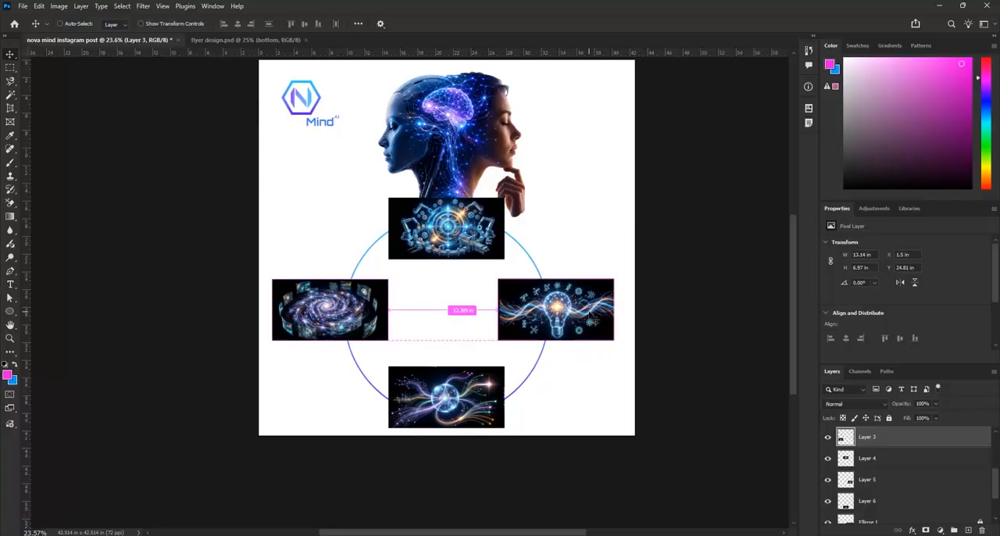
{"action": "key", "text": "Down"}
{"action": "key", "text": "Down"}
{"action": "key", "text": "Down"}
{"action": "key", "text": "Down"}
{"action": "key", "text": "Down"}
{"action": "key", "text": "Down"}
{"action": "key", "text": "Down"}
{"action": "key", "text": "Down"}
{"action": "key", "text": "Down"}
{"action": "key", "text": "Down"}
{"action": "key", "text": "Down"}
{"action": "key", "text": "Down"}
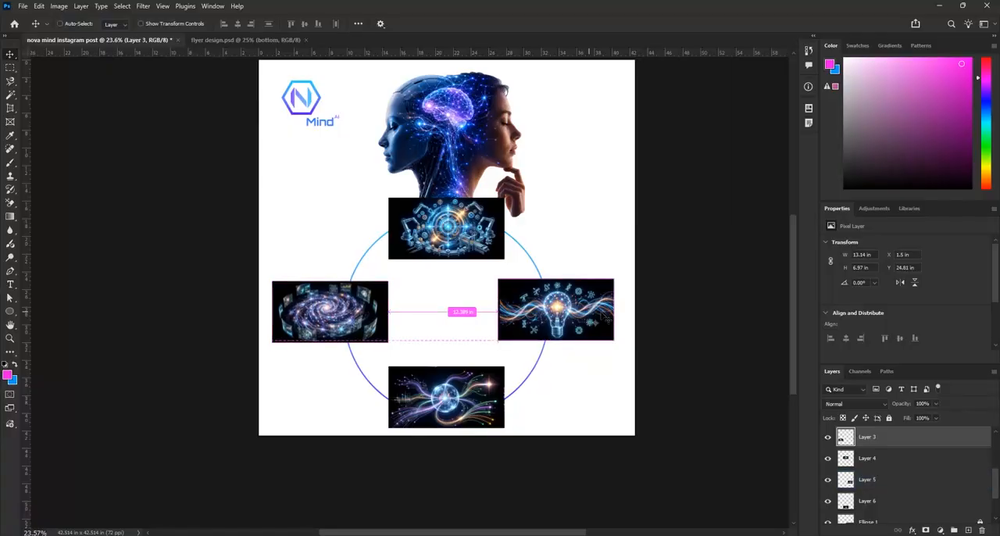
{"action": "key", "text": "ctrl+z"}
Nudge the galaxy and light bulb illustrations down together to a Y position of about 25.3 in
{"action": "left_click", "coordinate": [598, 307]}
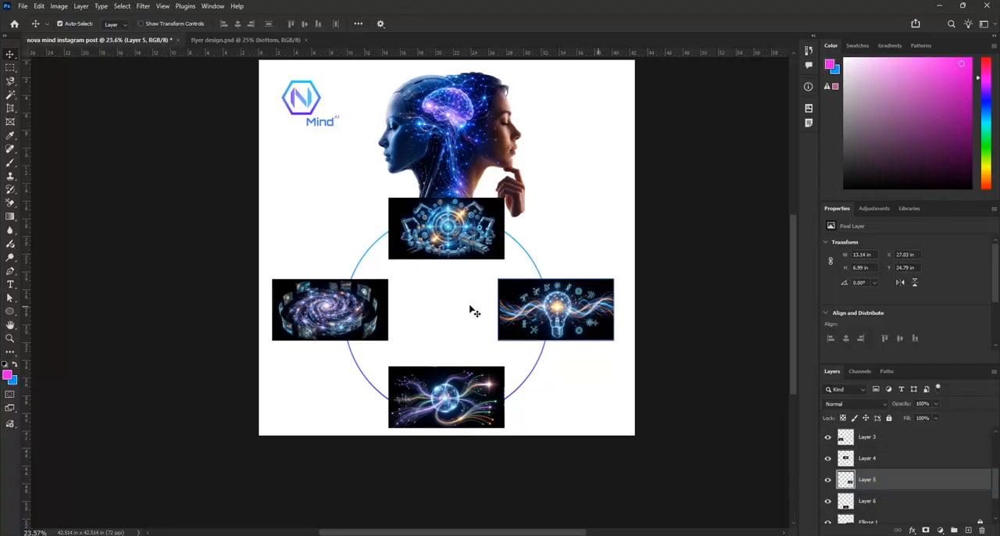
{"action": "left_click", "coordinate": [918, 460]}
{"action": "key", "text": "Down"}
{"action": "key", "text": "Down"}
{"action": "key", "text": "Down"}
{"action": "key", "text": "Down"}
{"action": "key", "text": "Down"}
{"action": "key", "text": "Down"}
{"action": "key", "text": "Down"}
{"action": "key", "text": "Down"}
{"action": "key", "text": "Down"}
{"action": "key", "text": "Down"}
{"action": "key", "text": "Down"}
{"action": "key", "text": "Down"}
{"action": "key", "text": "Down"}
{"action": "key", "text": "Down"}
{"action": "key", "text": "Down"}
{"action": "key", "text": "Down"}
{"action": "key", "text": "Down"}
{"action": "key", "text": "Down"}
{"action": "key", "text": "Down"}
{"action": "key", "text": "Down"}
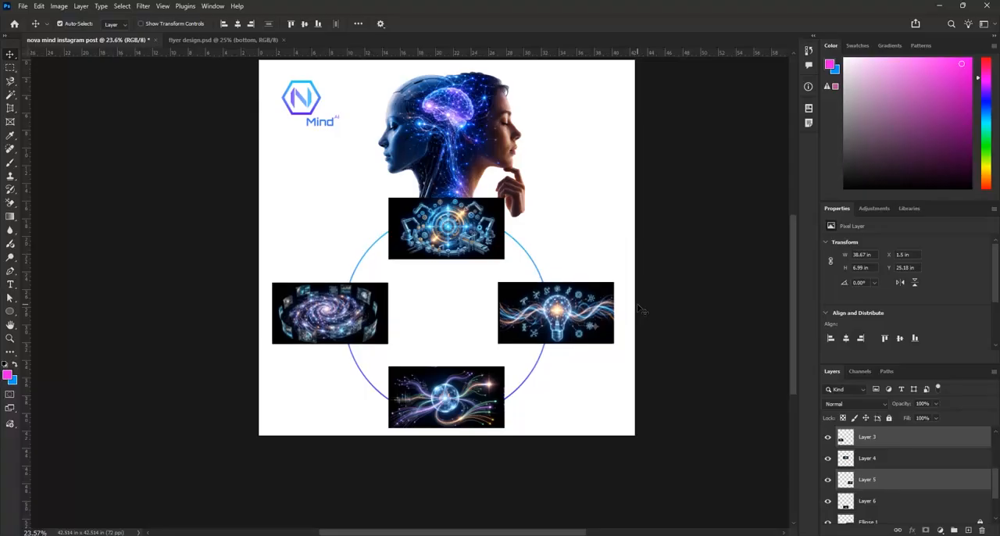
{"action": "key", "text": "Down"}
{"action": "key", "text": "Down"}
{"action": "key", "text": "Down"}
{"action": "key", "text": "Down"}
{"action": "key", "text": "Down"}
{"action": "key", "text": "Down"}
{"action": "key", "text": "Down"}
{"action": "key", "text": "Down"}
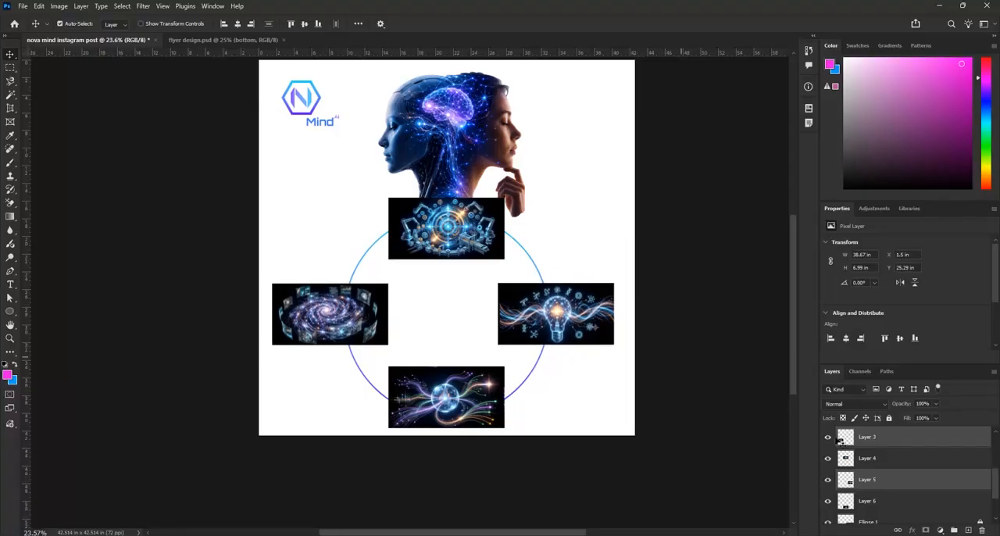
Link the galaxy, gears, light bulb and globe illustration layers together
{"action": "scroll", "coordinate": [910, 445], "scroll_direction": "up", "scroll_amount": 2}
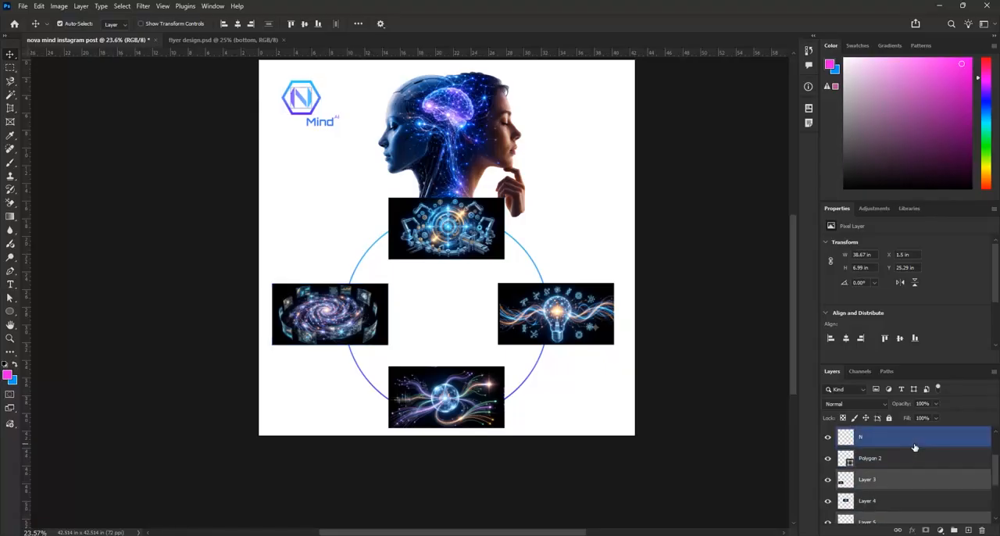
{"action": "left_click", "coordinate": [914, 484]}
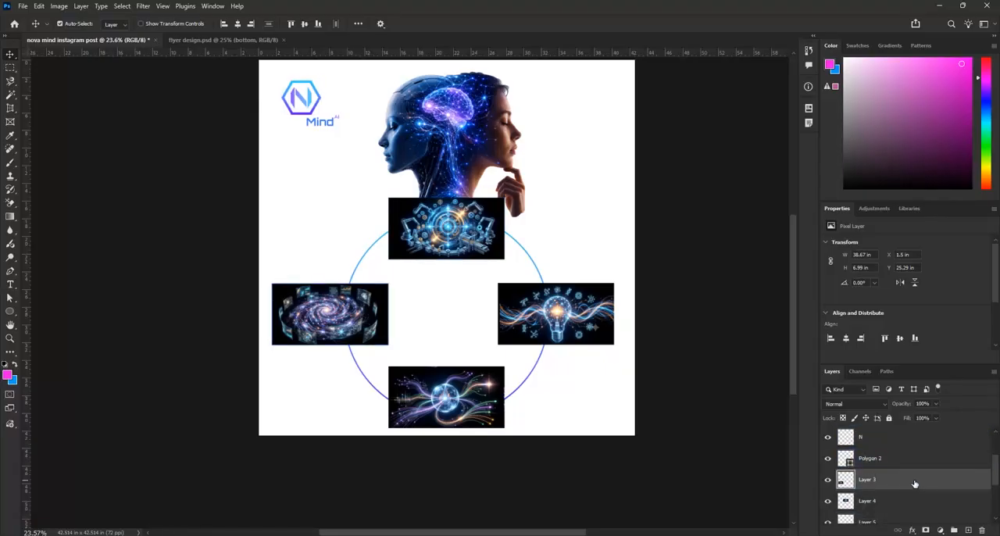
{"action": "scroll", "coordinate": [911, 490], "scroll_direction": "down", "scroll_amount": 2}
{"action": "scroll", "coordinate": [908, 497], "scroll_direction": "down", "scroll_amount": 1}
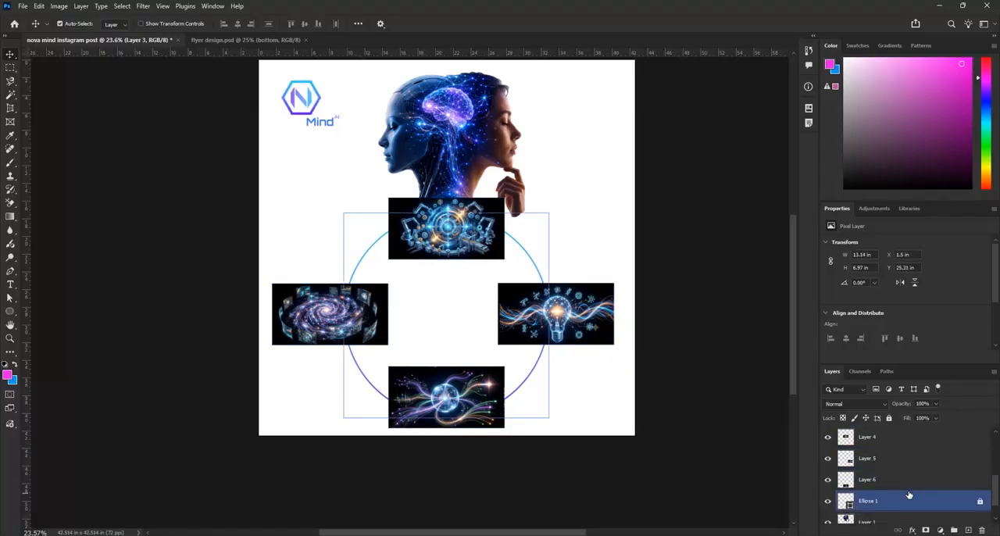
{"action": "left_click", "coordinate": [909, 479], "text": "shift"}
{"action": "left_click", "coordinate": [897, 529]}
Scale the linked illustrations down about their common center to about 70%
{"action": "key", "text": "ctrl+t"}
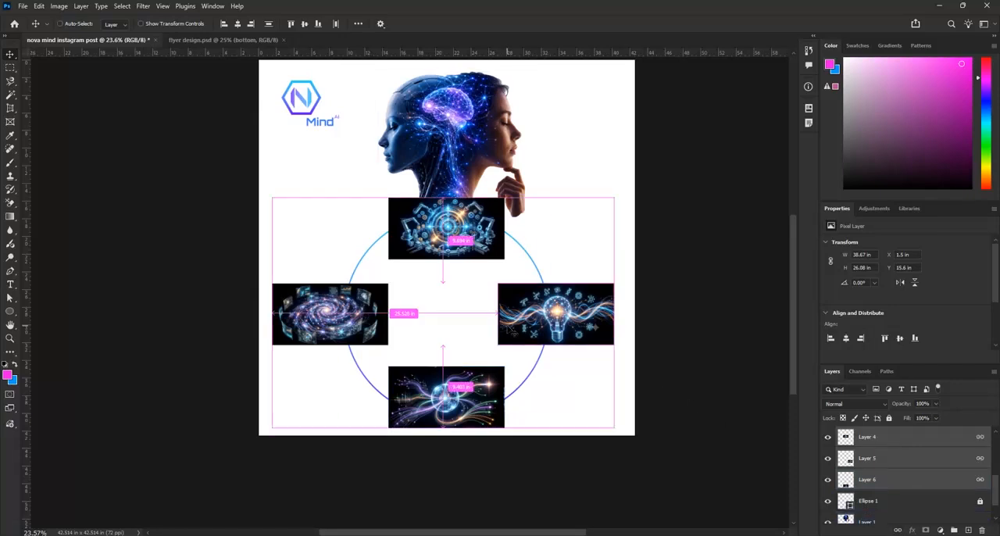
{"action": "left_click_drag", "start_coordinate": [615, 425], "coordinate": [557, 398]}
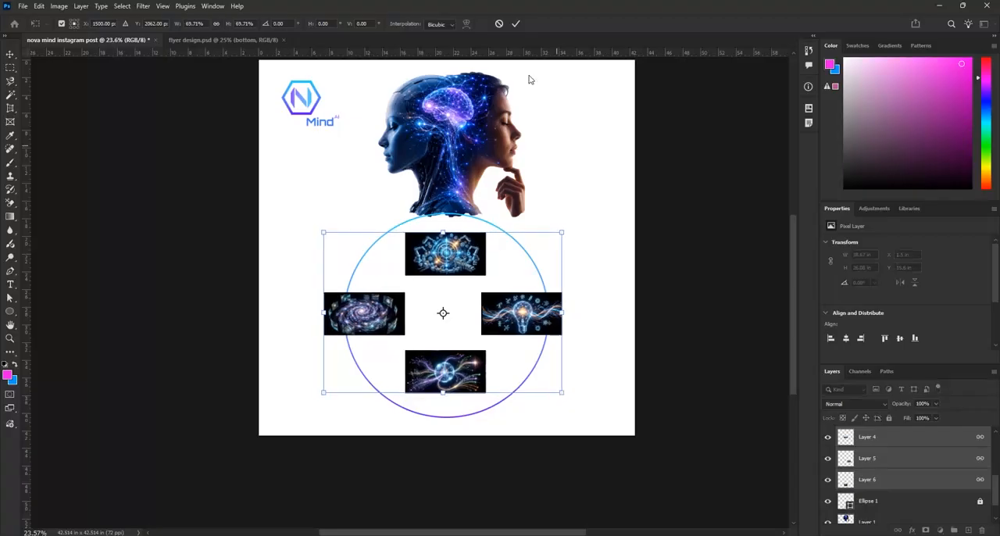
{"action": "left_click", "coordinate": [515, 24]}
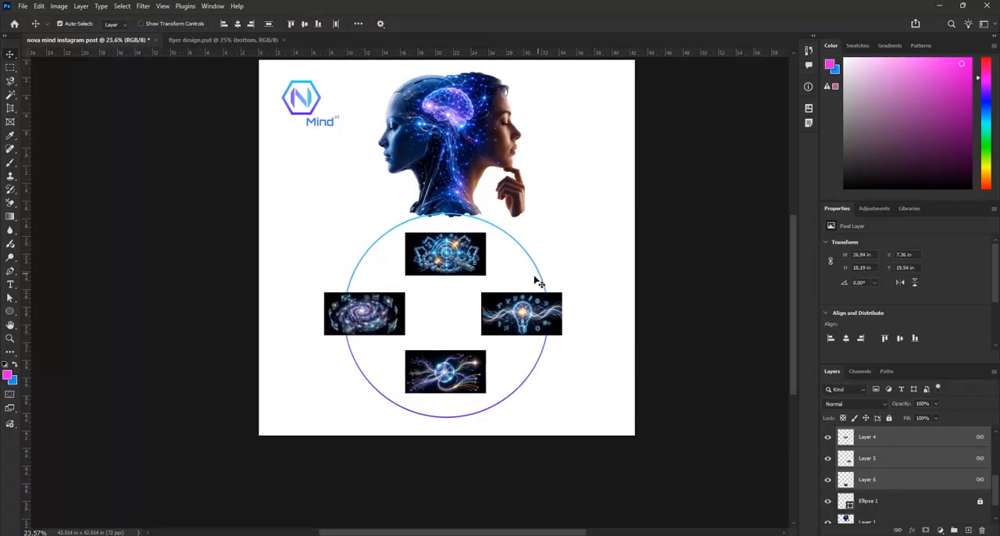
Unlock the circle outline and scale it down about its center to about 16.6 in in diameter
{"action": "left_click", "coordinate": [957, 509]}
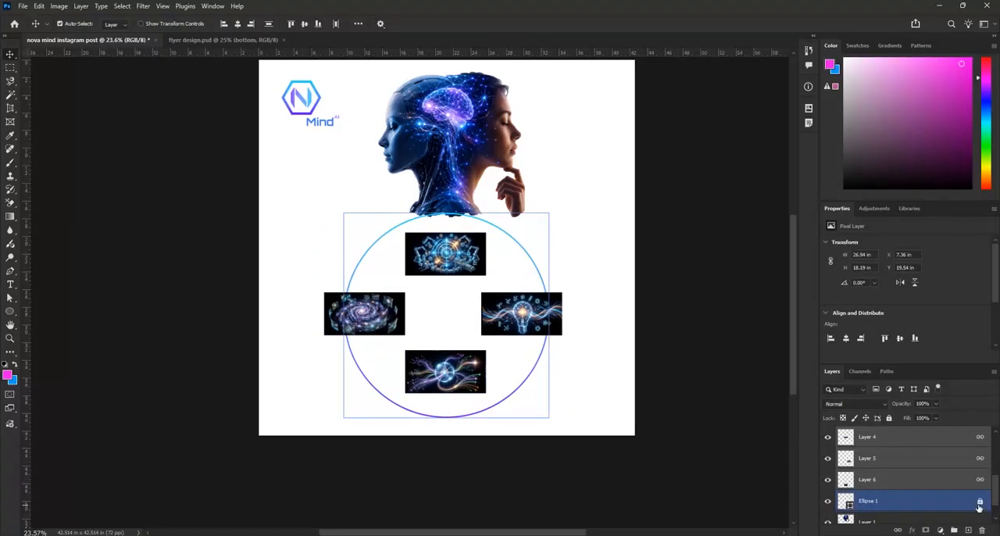
{"action": "left_click", "coordinate": [625, 304]}
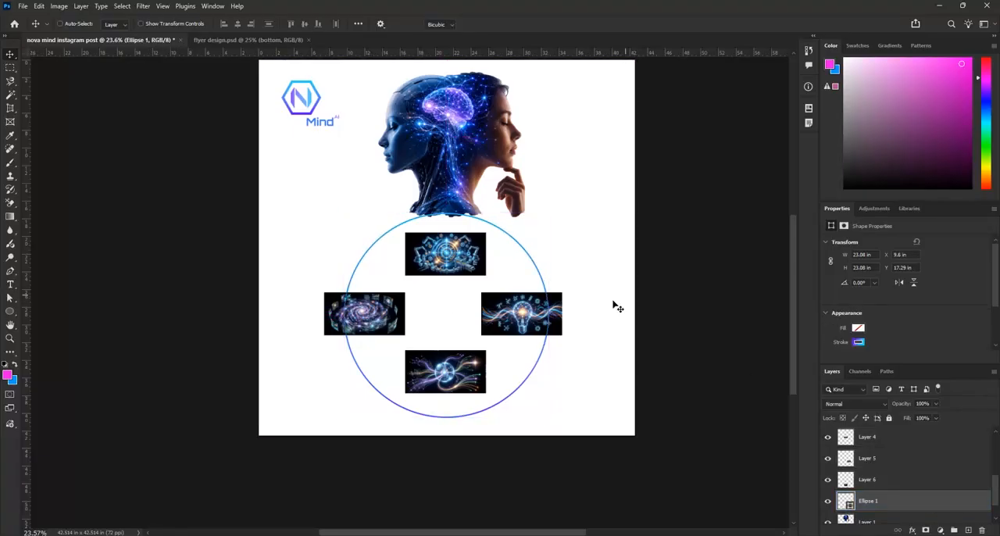
{"action": "key", "text": "ctrl+t"}
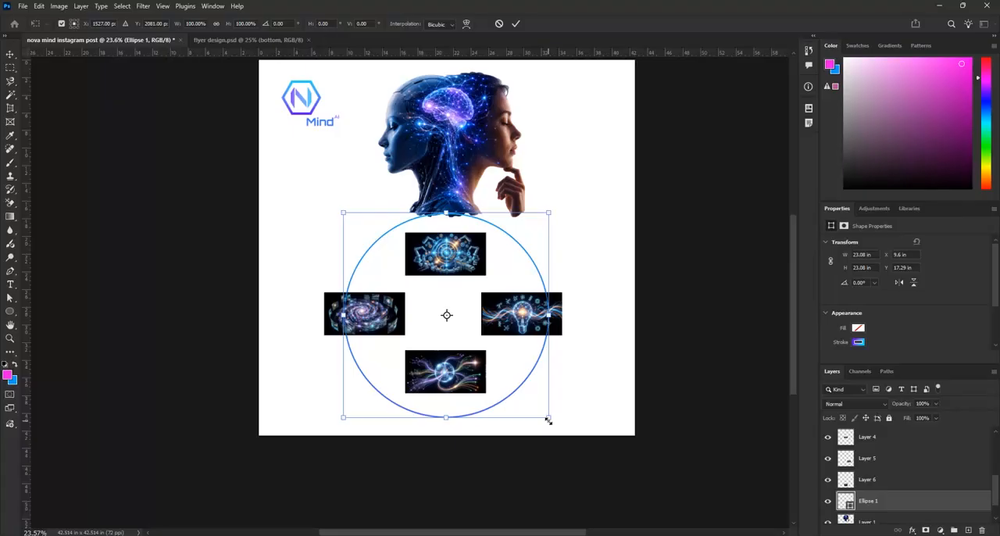
{"action": "left_click_drag", "start_coordinate": [549, 421], "coordinate": [523, 396]}
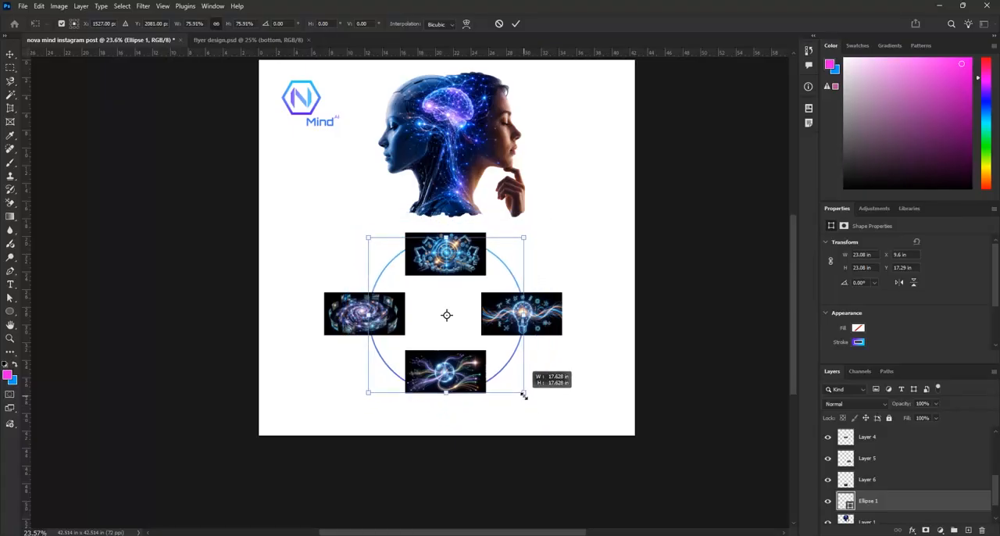
{"action": "left_click_drag", "start_coordinate": [523, 396], "coordinate": [520, 392]}
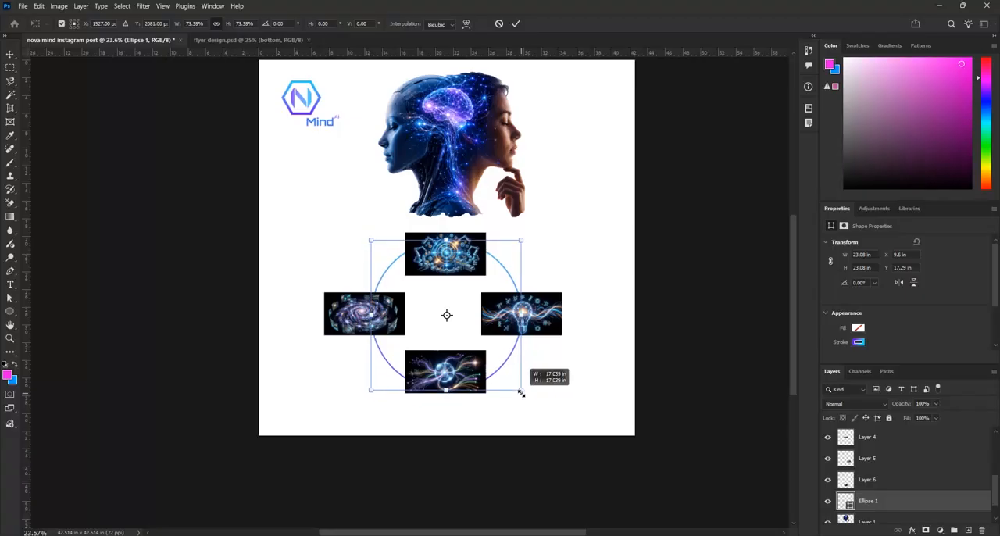
{"action": "left_click_drag", "start_coordinate": [521, 393], "coordinate": [520, 387]}
{"action": "left_click", "coordinate": [516, 24]}
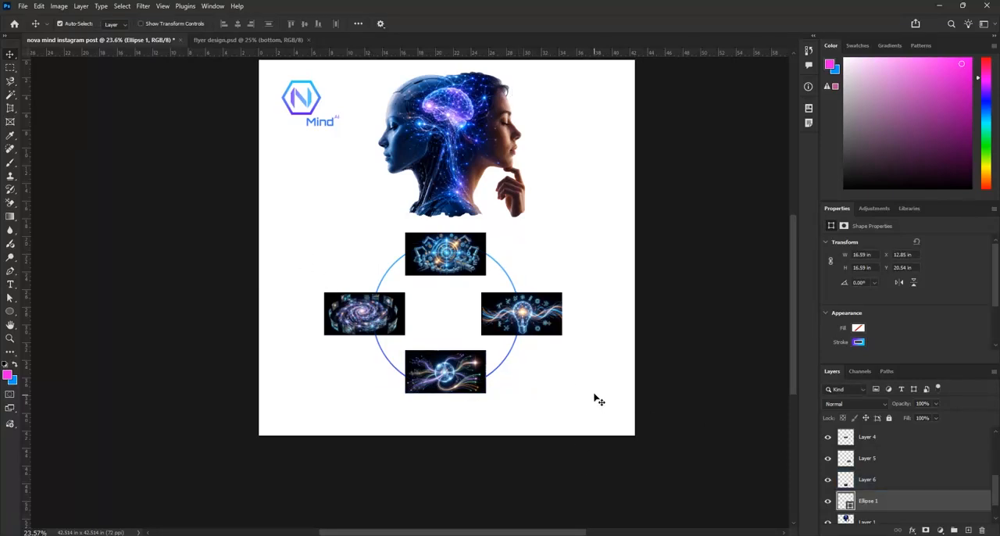
Link the circle with the four illustrations and nudge the linked group slightly right and up
{"action": "left_click", "coordinate": [895, 479]}
{"action": "left_click", "coordinate": [899, 501], "text": "ctrl"}
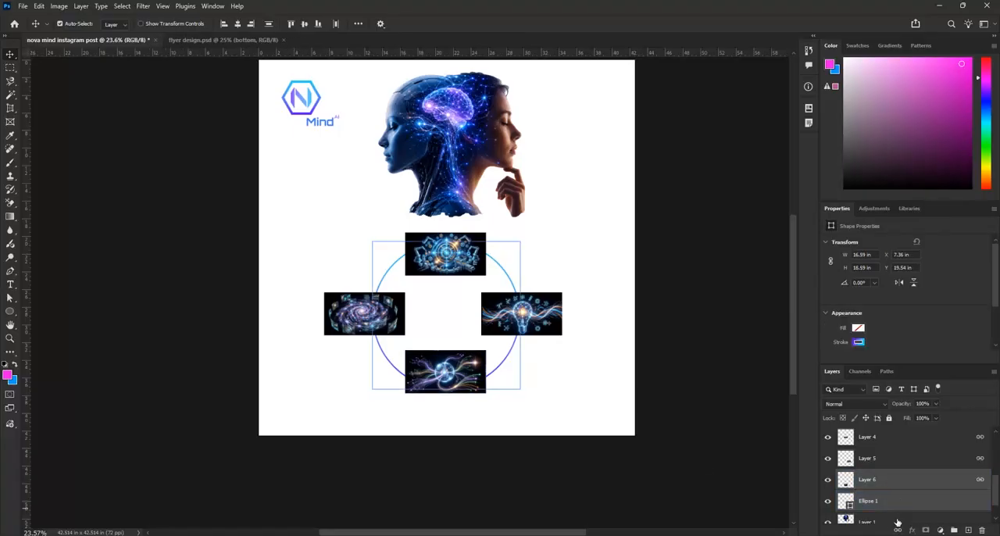
{"action": "left_click", "coordinate": [543, 312]}
{"action": "mouse_move", "coordinate": [545, 320]}
{"action": "left_mouse_down"}
{"action": "mouse_move", "coordinate": [536, 303]}
{"action": "mouse_move", "coordinate": [531, 315]}
{"action": "mouse_move", "coordinate": [543, 315]}
{"action": "left_mouse_up"}
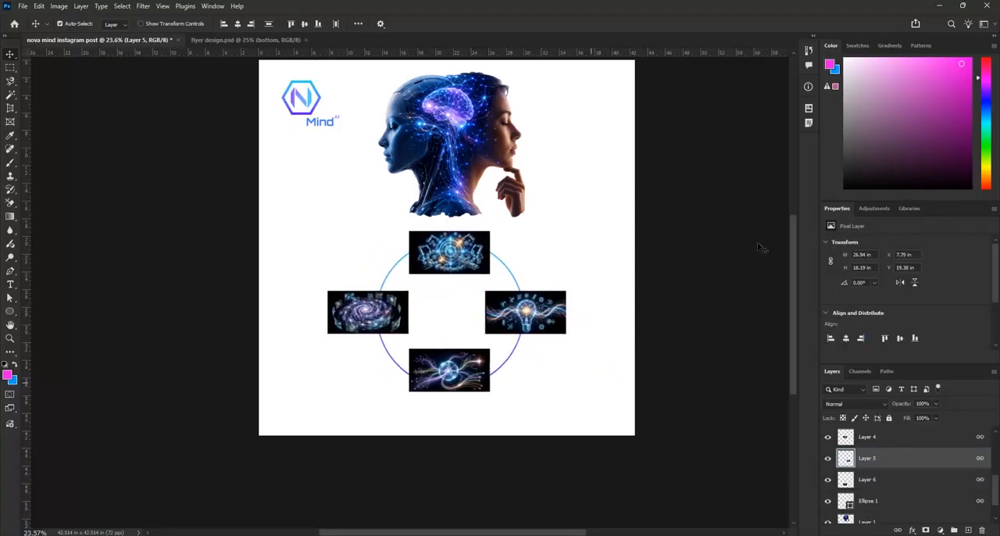
Move the head cutout near the canvas's upper edge and shift the linked circle and illustrations down and right, leaving a gap between them
{"action": "left_click", "coordinate": [484, 146]}
{"action": "left_click_drag", "start_coordinate": [442, 156], "coordinate": [450, 146]}
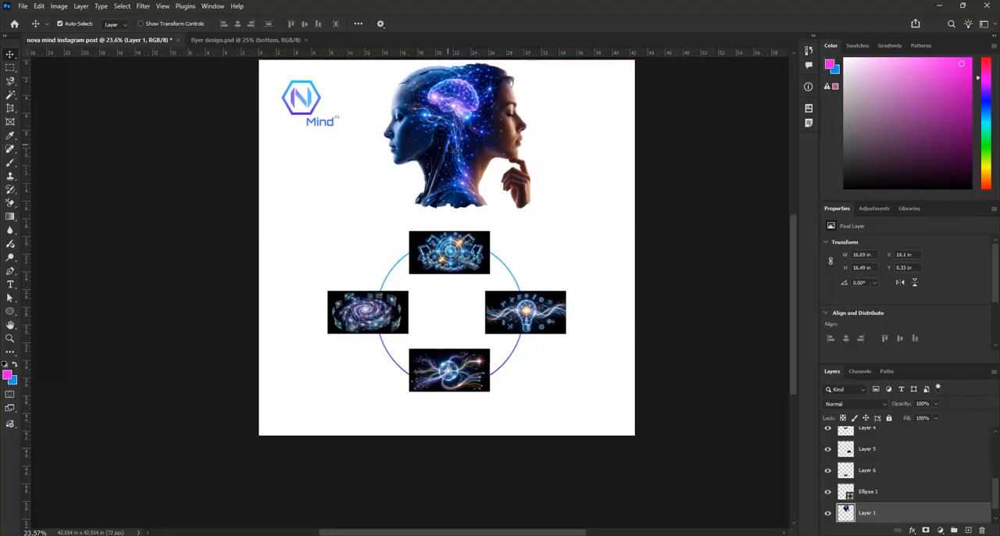
{"action": "left_click_drag", "start_coordinate": [522, 314], "coordinate": [523, 326]}
{"action": "left_click", "coordinate": [474, 123]}
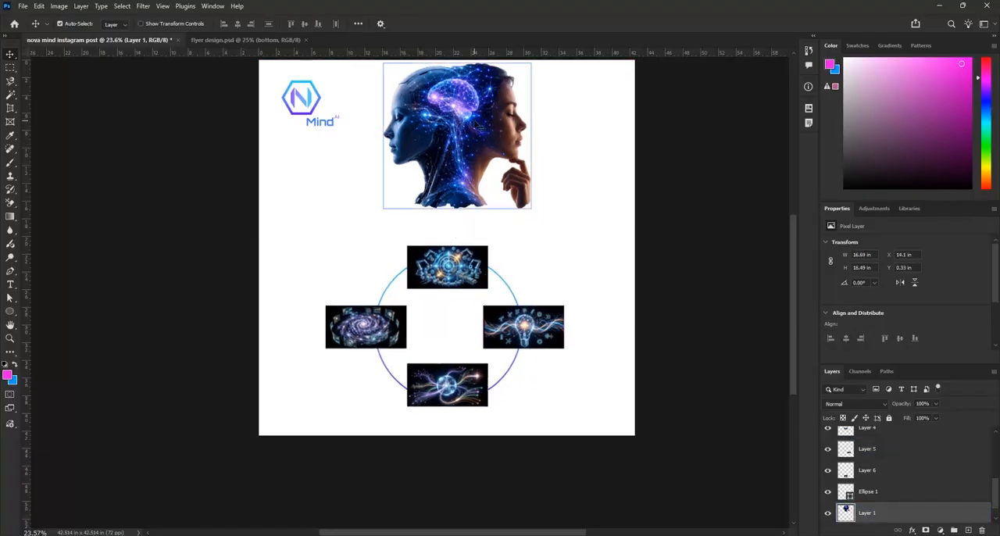
{"action": "left_click_drag", "start_coordinate": [453, 268], "coordinate": [463, 268]}
{"action": "mouse_move", "coordinate": [471, 143]}
{"action": "left_mouse_down"}
{"action": "mouse_move", "coordinate": [472, 160]}
{"action": "mouse_move", "coordinate": [471, 150]}
{"action": "left_mouse_up"}
Scale the head cutout to about 93% and place it with its base meeting the top of the gears illustration
{"action": "key", "text": "ctrl+t"}
{"action": "left_click_drag", "start_coordinate": [531, 220], "coordinate": [521, 207]}
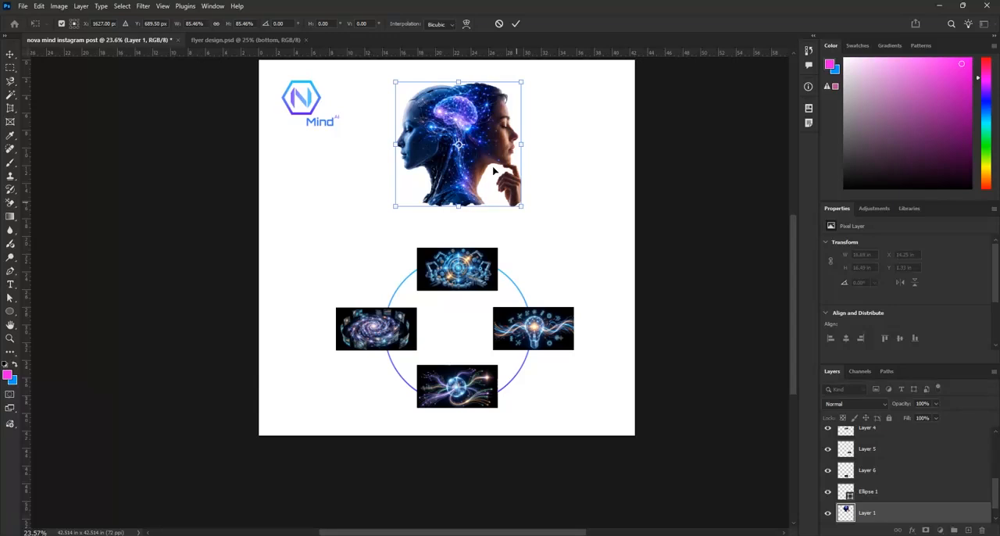
{"action": "left_click_drag", "start_coordinate": [486, 152], "coordinate": [500, 194]}
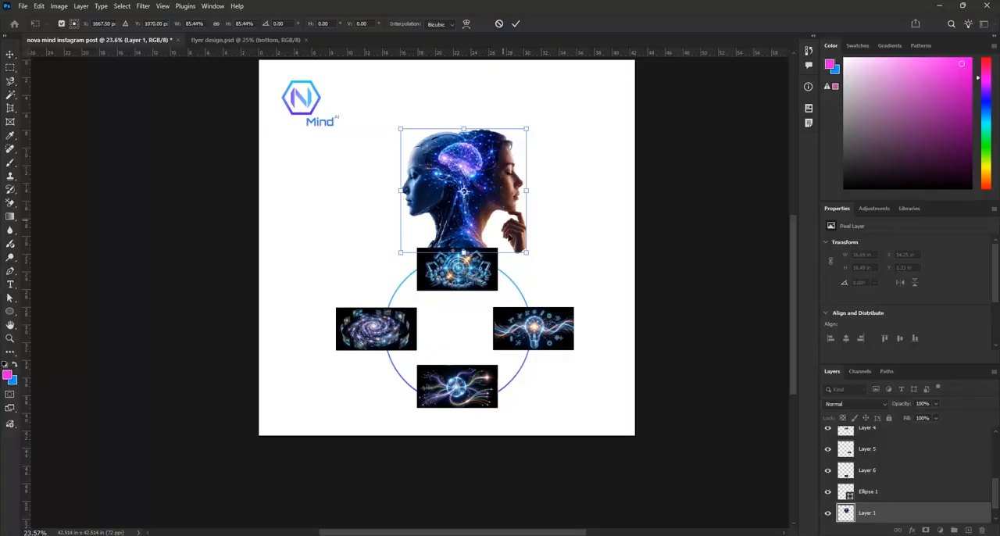
{"action": "scroll", "coordinate": [522, 258], "scroll_direction": "up", "scroll_amount": 5}
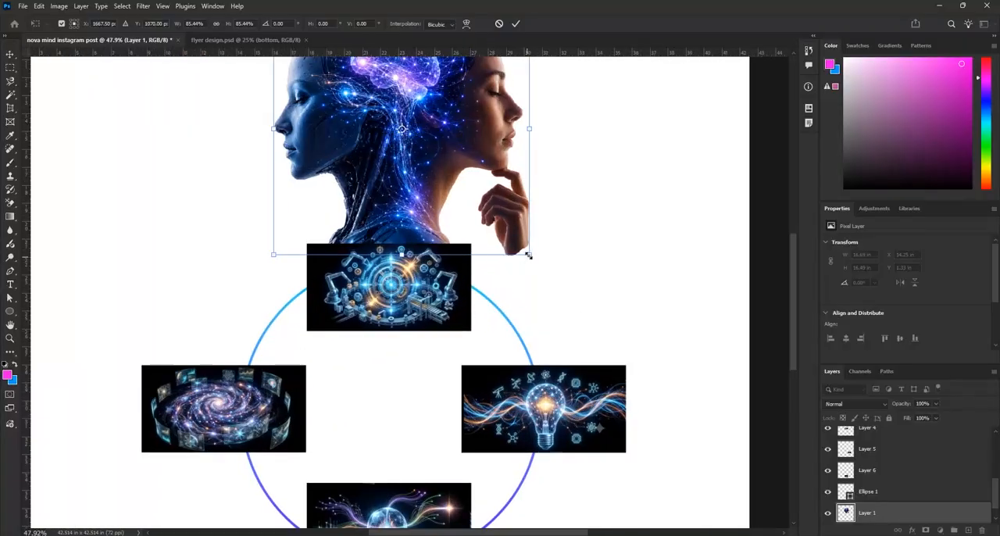
{"action": "left_click_drag", "start_coordinate": [530, 254], "coordinate": [537, 264]}
{"action": "left_click_drag", "start_coordinate": [375, 193], "coordinate": [370, 183]}
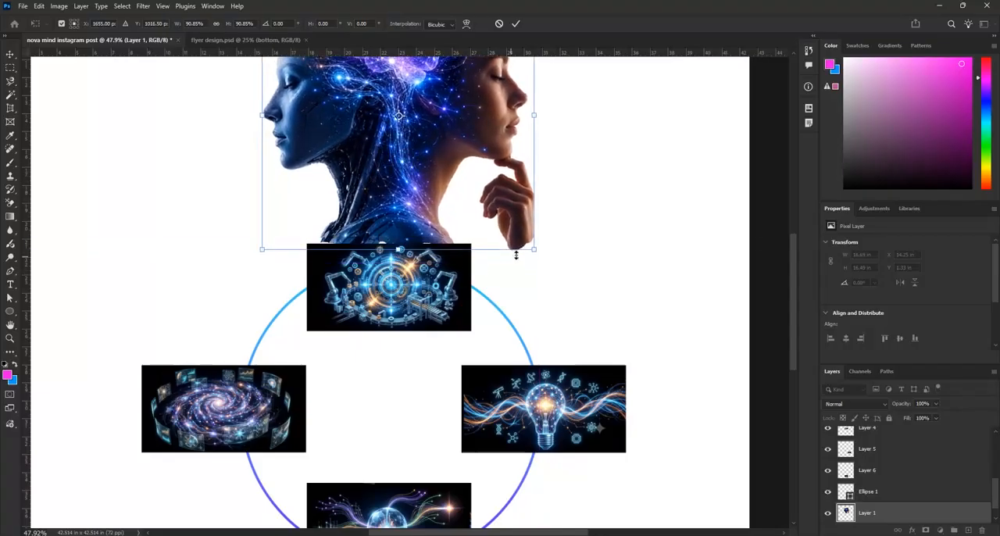
{"action": "left_click_drag", "start_coordinate": [535, 249], "coordinate": [538, 252]}
{"action": "mouse_move", "coordinate": [422, 210]}
{"action": "left_mouse_down"}
{"action": "mouse_move", "coordinate": [420, 199]}
{"action": "mouse_move", "coordinate": [419, 211]}
{"action": "left_mouse_up"}
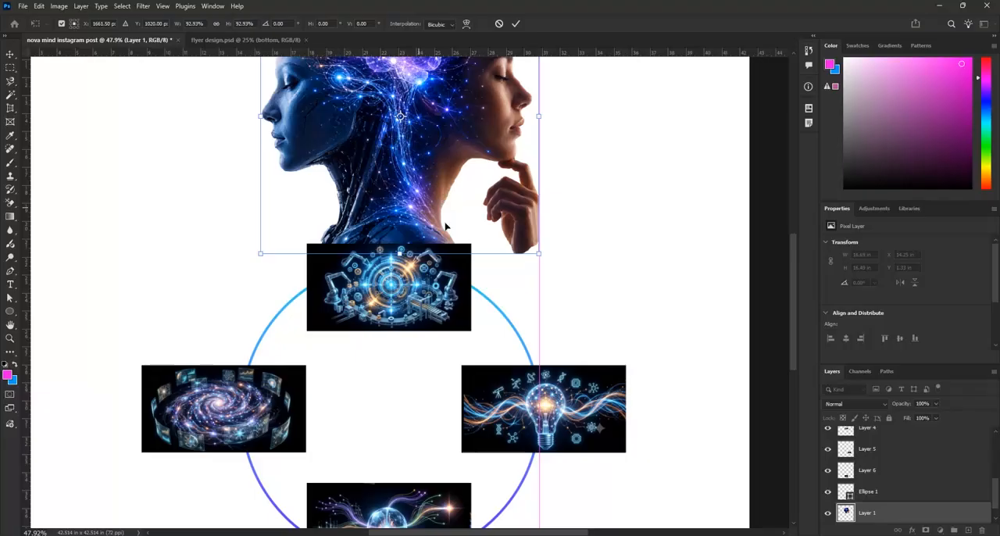
{"action": "scroll", "coordinate": [420, 211], "scroll_direction": "down", "scroll_amount": 5}
{"action": "left_click", "coordinate": [514, 23]}
{"action": "left_click", "coordinate": [539, 212]}
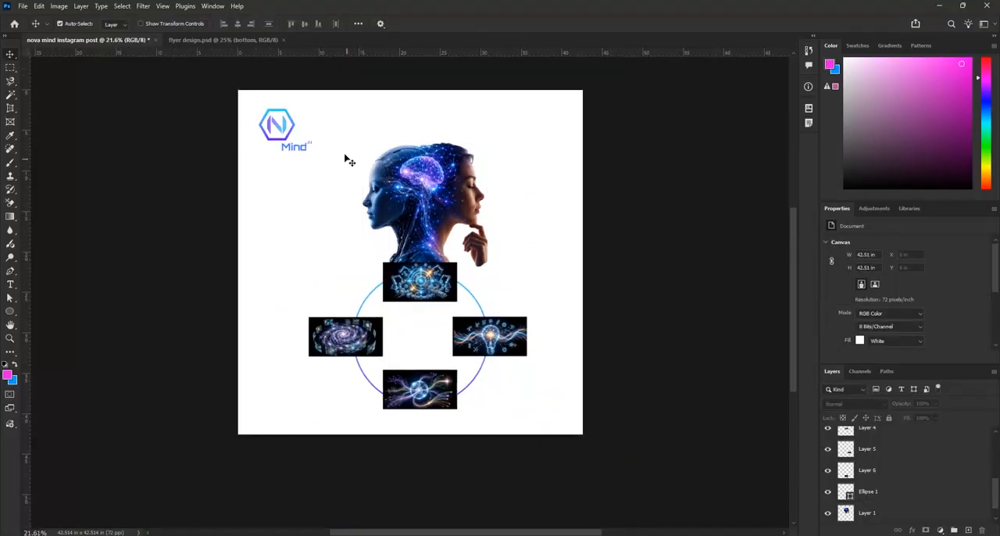
Try to align the horizontal centers of the head cutout, circle and all four illustrations
{"action": "left_click_drag", "start_coordinate": [330, 161], "coordinate": [549, 411]}
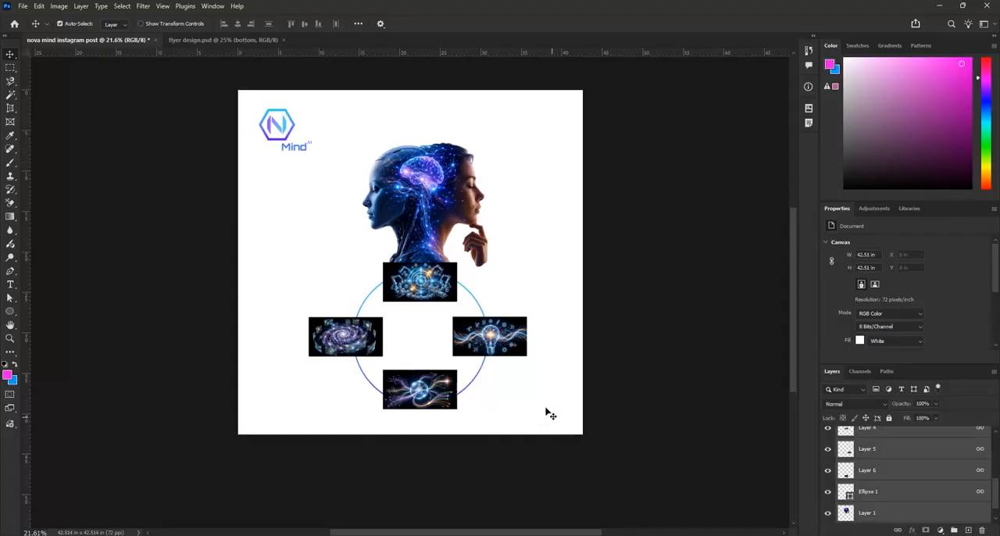
{"action": "left_click", "coordinate": [238, 24]}
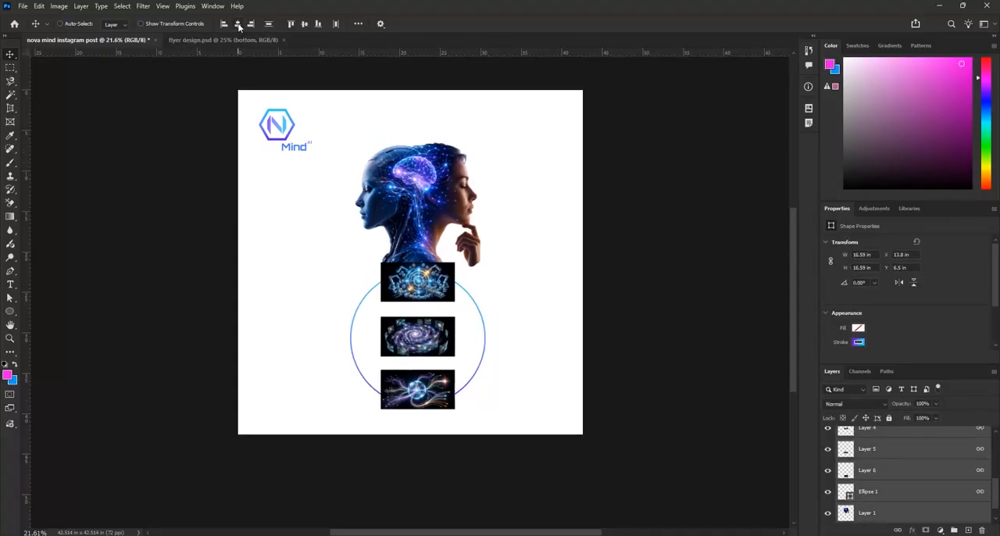
{"action": "key", "text": "ctrl+z"}
Unlink the circle from the illustrations and align the horizontal centers of the head cutout and circle
{"action": "left_click", "coordinate": [457, 182]}
{"action": "left_click", "coordinate": [459, 183]}
{"action": "left_click", "coordinate": [473, 295], "text": "shift"}
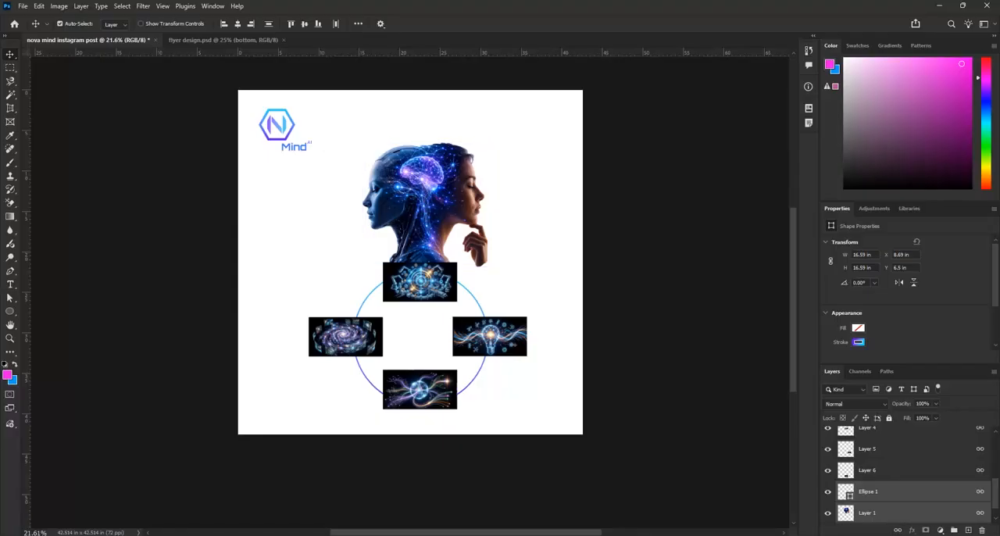
{"action": "left_click", "coordinate": [884, 517]}
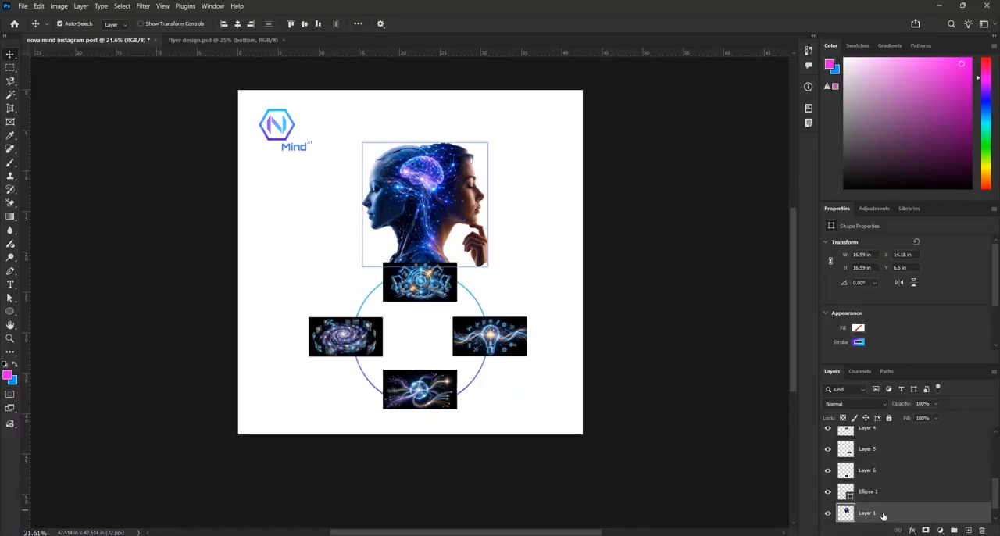
{"action": "left_click", "coordinate": [896, 499], "text": "ctrl"}
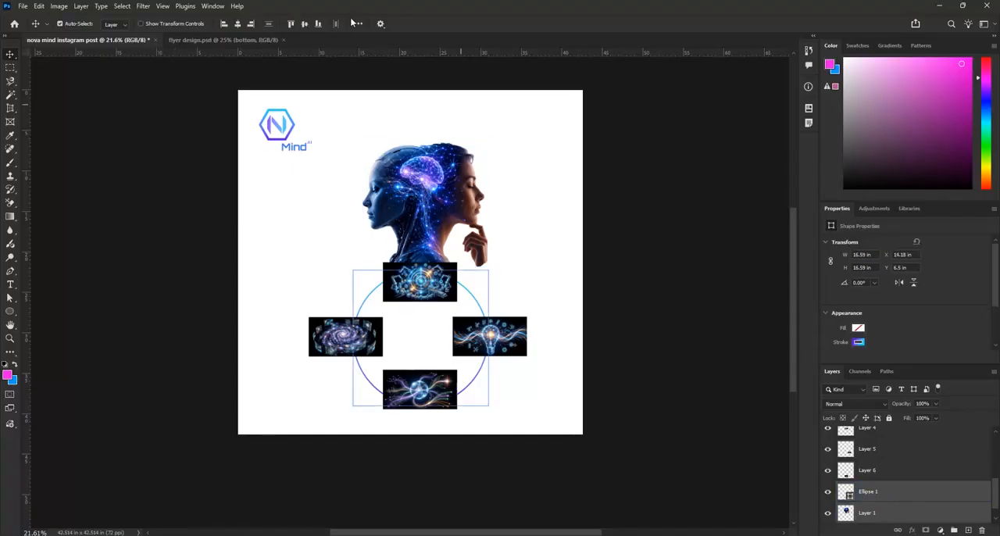
{"action": "left_click", "coordinate": [238, 25]}
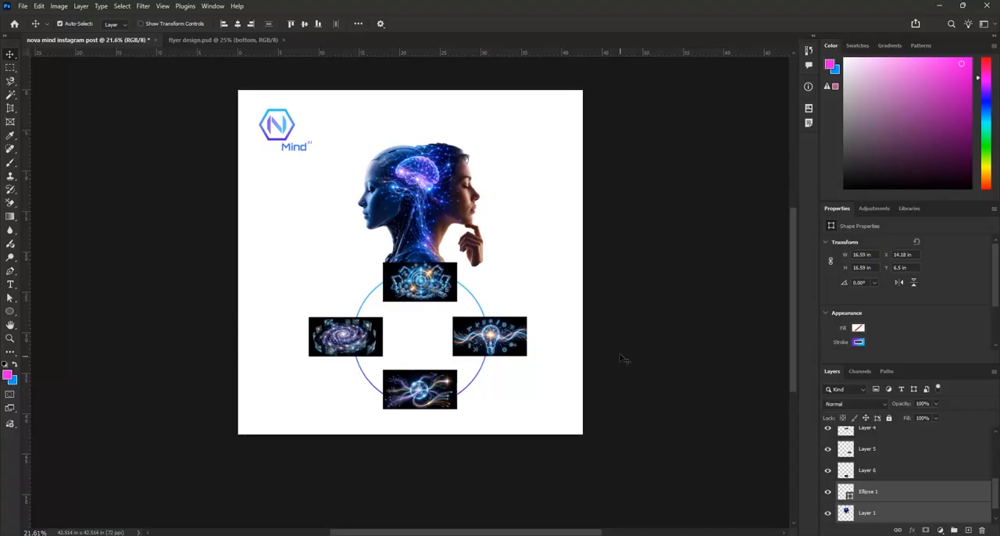
Nudge the linked illustrations slightly left so they sit around the circle
{"action": "left_click", "coordinate": [545, 279]}
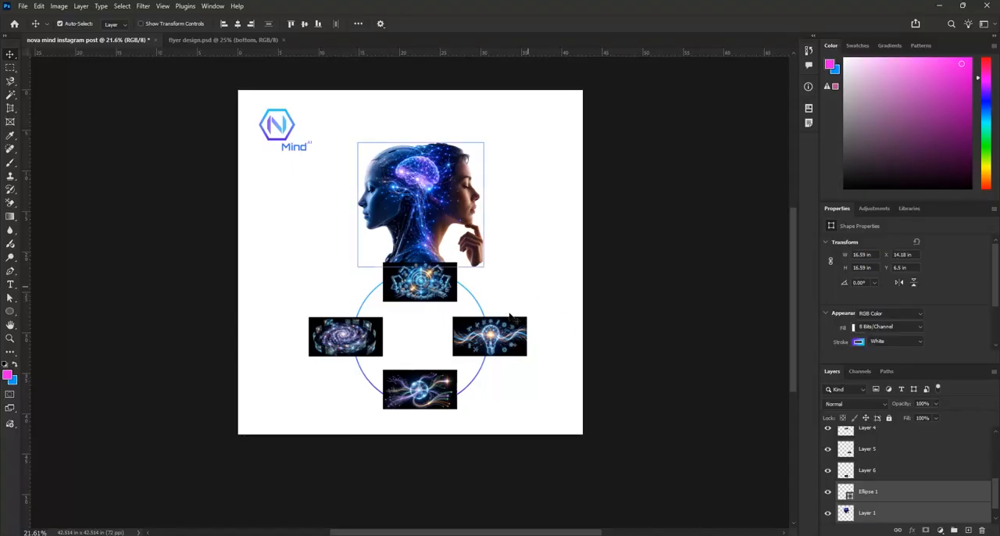
{"action": "left_click", "coordinate": [505, 342]}
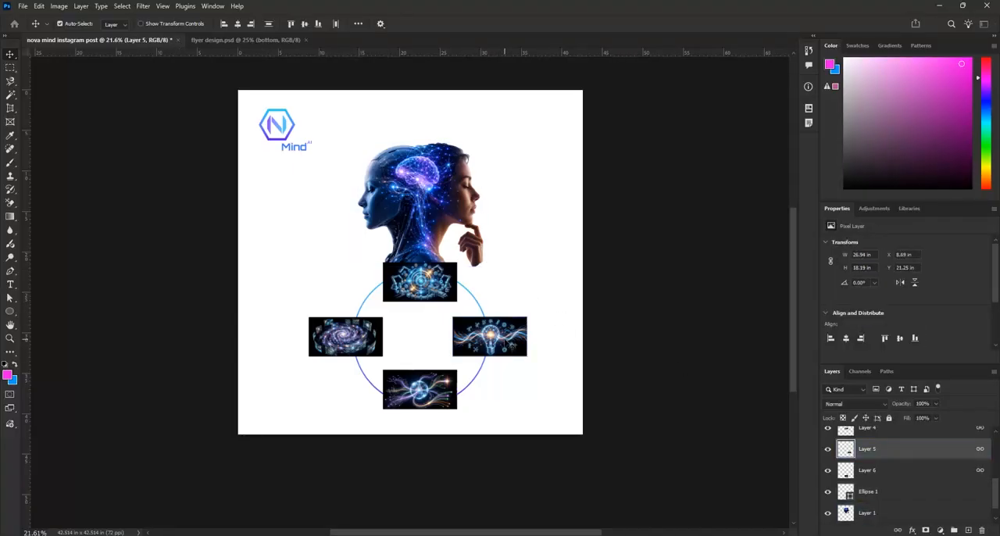
{"action": "left_click_drag", "start_coordinate": [507, 345], "coordinate": [505, 344]}
Link the head cutout, circle and illustrations together and move them slightly down to about X 7.79 in, Y 7.04 in
{"action": "left_click_drag", "start_coordinate": [325, 126], "coordinate": [574, 420]}
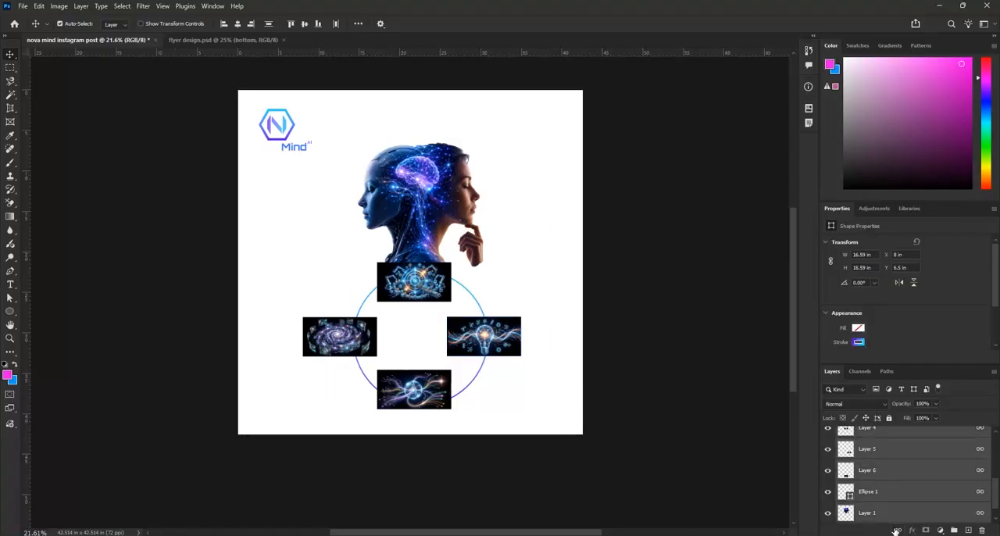
{"action": "mouse_move", "coordinate": [450, 205]}
{"action": "left_mouse_down"}
{"action": "mouse_move", "coordinate": [454, 152]}
{"action": "mouse_move", "coordinate": [412, 233]}
{"action": "mouse_move", "coordinate": [460, 178]}
{"action": "mouse_move", "coordinate": [445, 177]}
{"action": "mouse_move", "coordinate": [419, 206]}
{"action": "mouse_move", "coordinate": [448, 209]}
{"action": "left_mouse_up"}
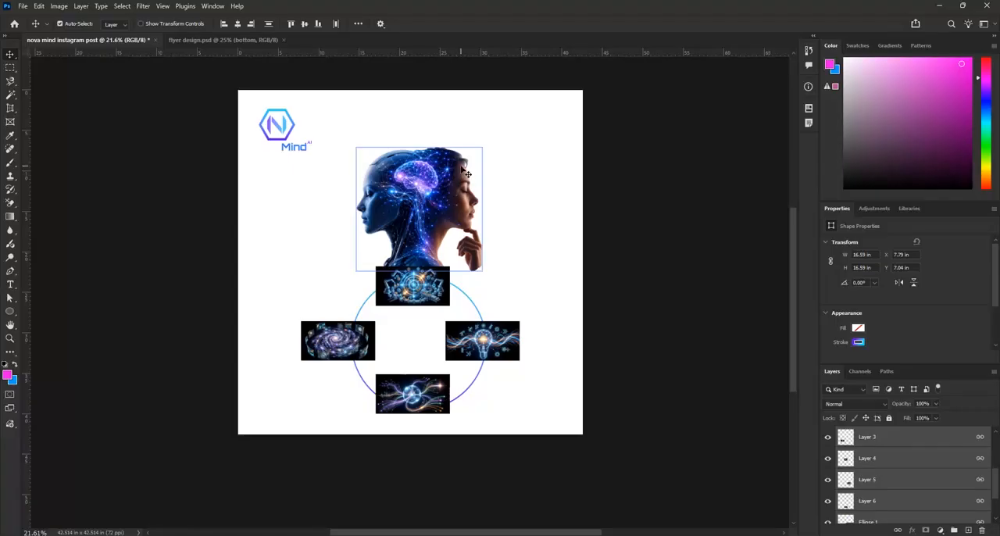
{"action": "left_click", "coordinate": [291, 134]}
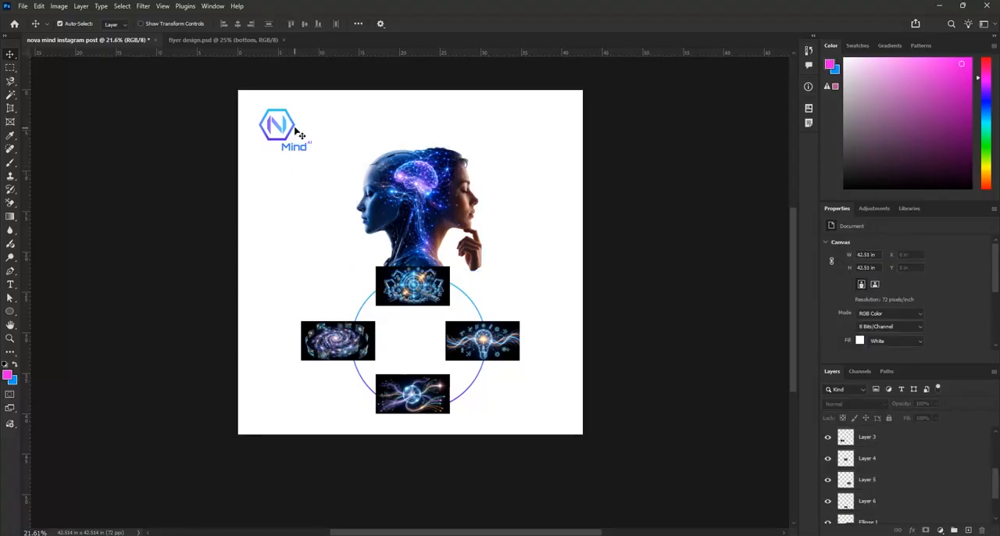
Select the logo's Nova Mind text layer
{"action": "scroll", "coordinate": [841, 472], "scroll_direction": "up", "scroll_amount": 5}
{"action": "left_click", "coordinate": [848, 460]}
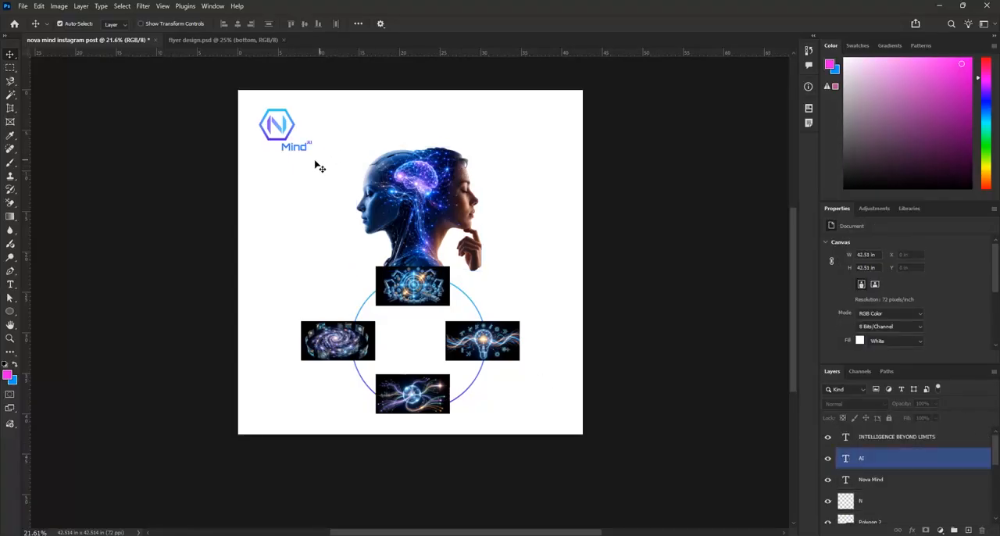
{"action": "left_click", "coordinate": [288, 144]}
{"action": "right_click", "coordinate": [294, 148]}
{"action": "left_click", "coordinate": [309, 153]}
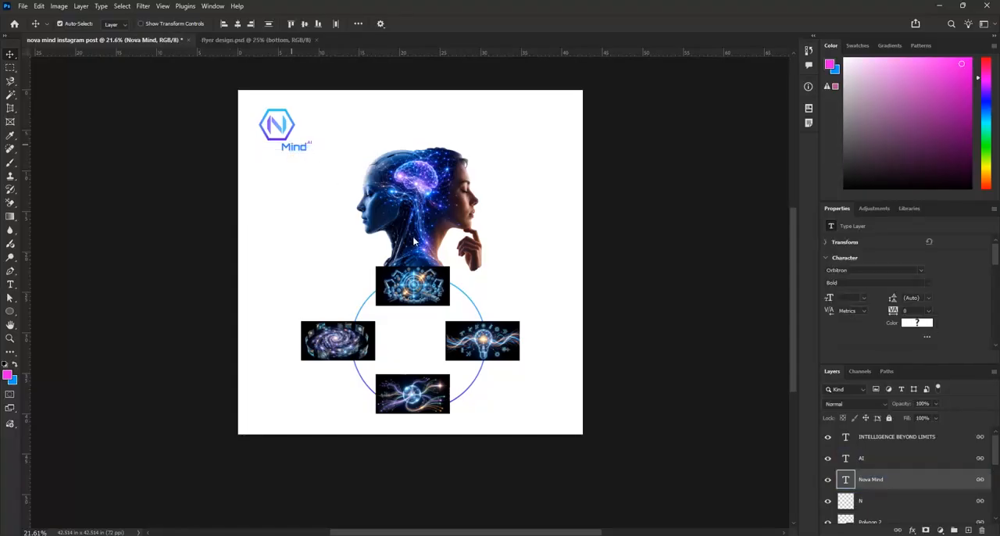
Examine the layer order of the logo's text and shape layers relative to the illustration layers
{"action": "left_click", "coordinate": [838, 460]}
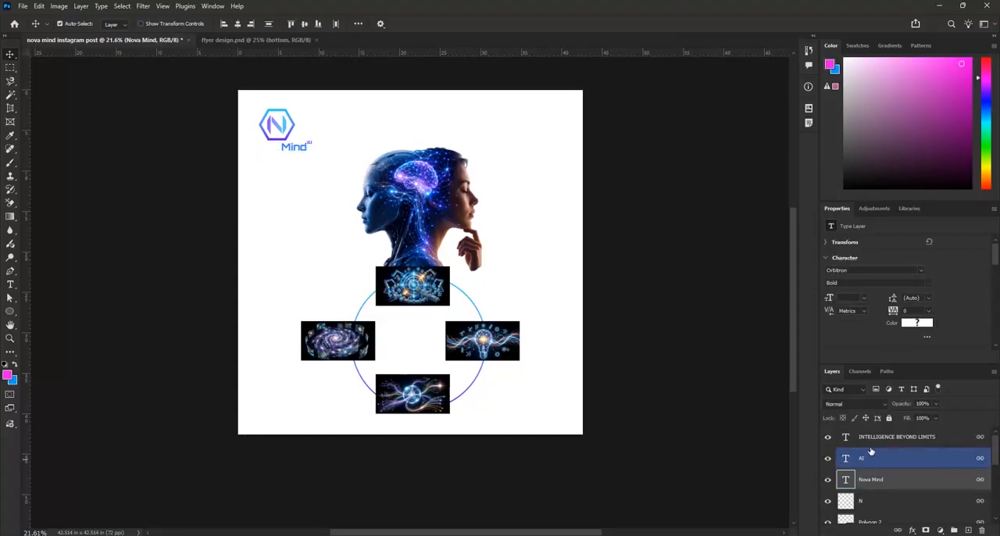
{"action": "key", "text": "alt+bracketright"}
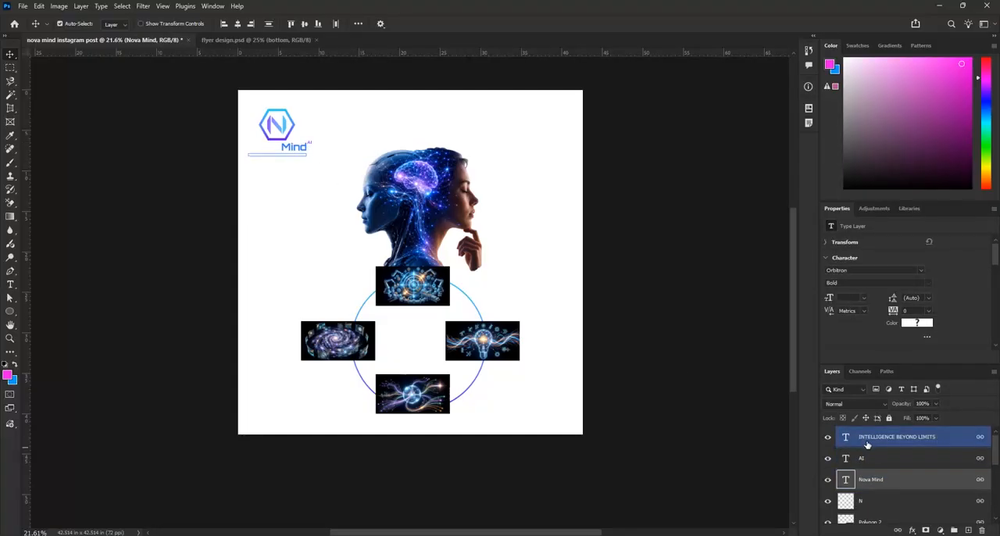
{"action": "key", "text": "alt+bracketleft"}
{"action": "key", "text": "alt+bracketleft"}
{"action": "key", "text": "alt+bracketleft"}
{"action": "key", "text": "alt+bracketleft"}
{"action": "key", "text": "alt+bracketleft"}
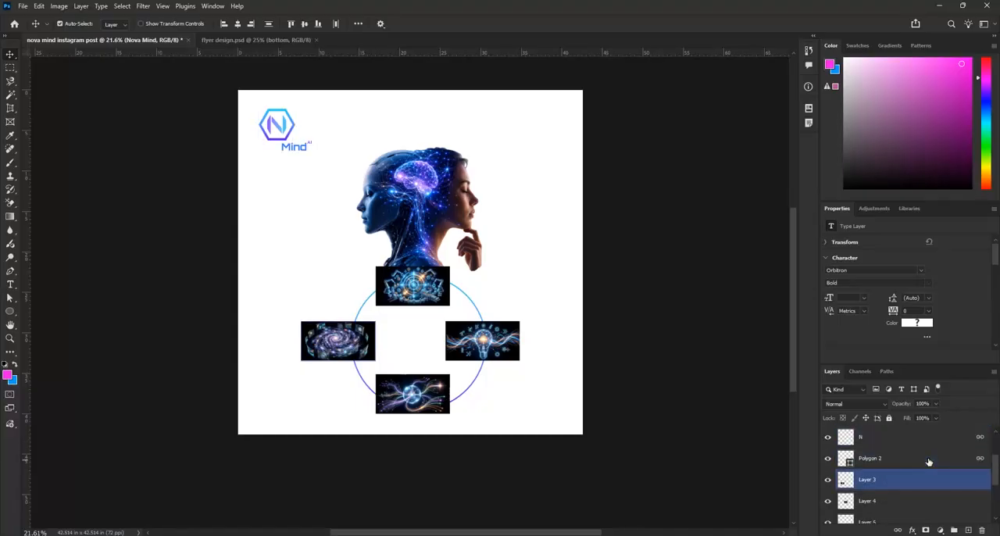
{"action": "scroll", "coordinate": [908, 462], "scroll_direction": "up", "scroll_amount": 2}
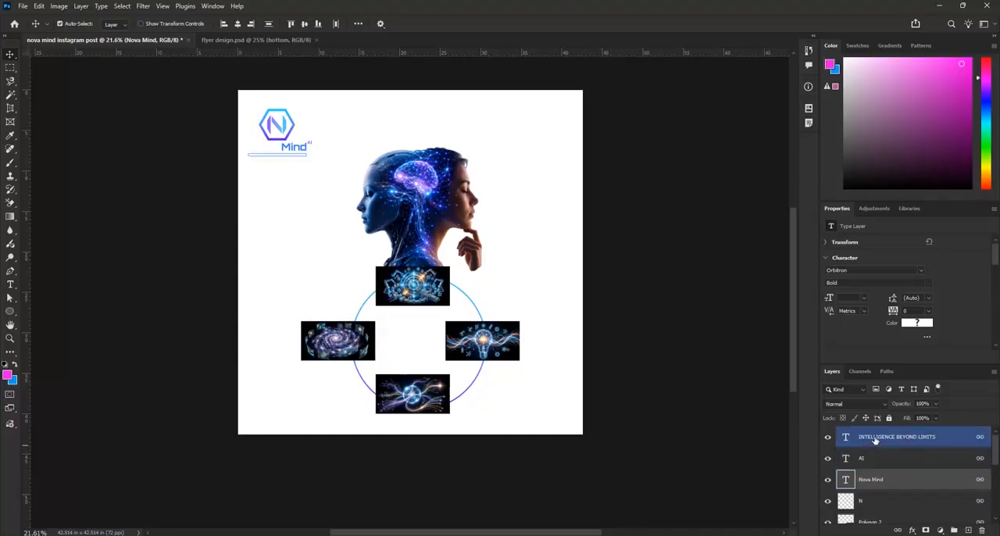
{"action": "scroll", "coordinate": [853, 507], "scroll_direction": "down", "scroll_amount": 1}
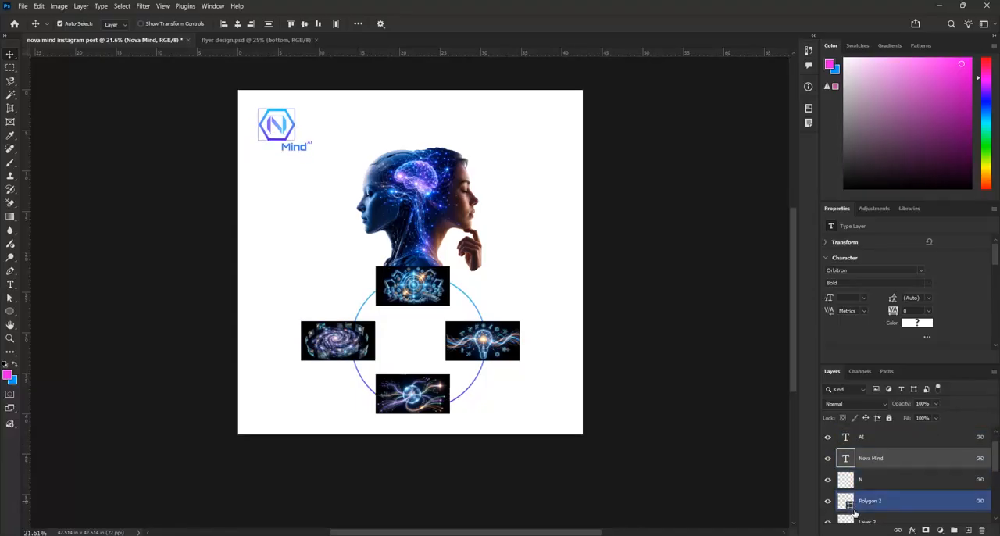
{"action": "scroll", "coordinate": [856, 516], "scroll_direction": "down", "scroll_amount": 1}
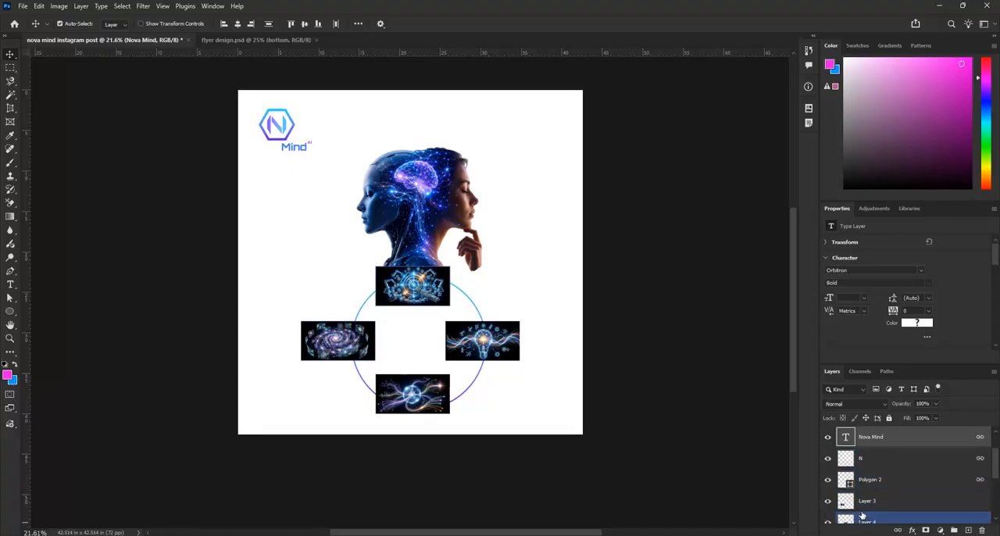
{"action": "scroll", "coordinate": [839, 492], "scroll_direction": "down", "scroll_amount": 1}
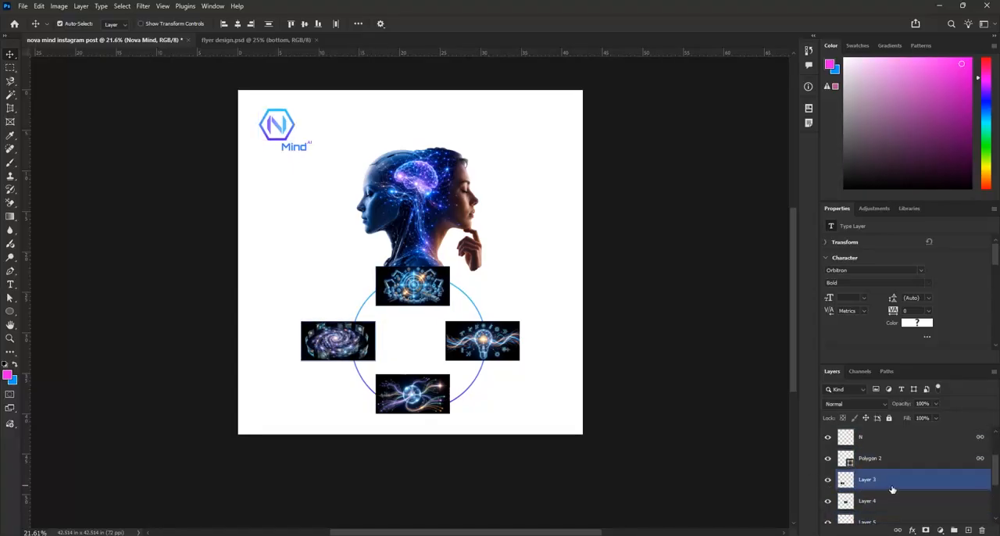
Group the logo's layers from the INTELLIGENCE BEYOND LIMITS text down to Polygon 2
{"action": "left_click", "coordinate": [827, 460]}
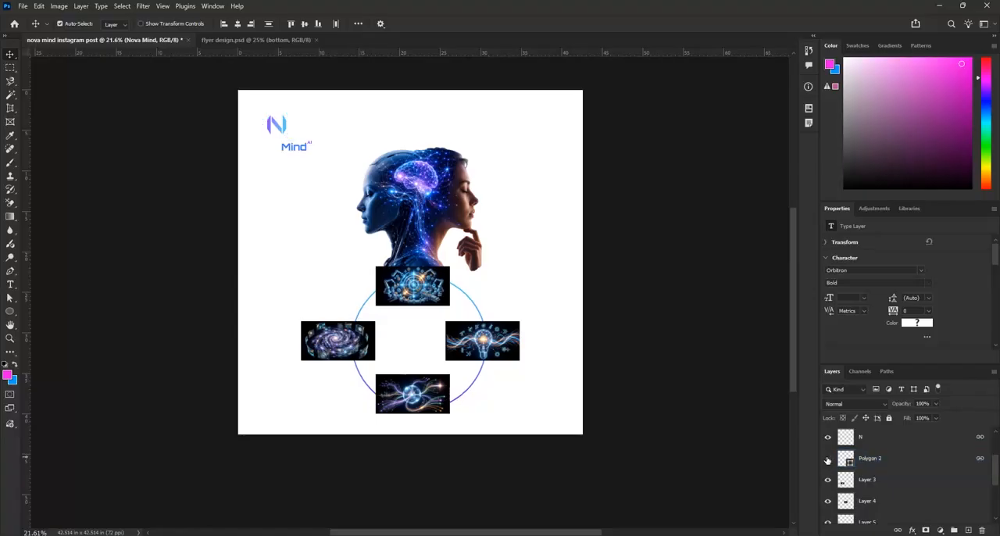
{"action": "left_click", "coordinate": [827, 460]}
{"action": "left_click", "coordinate": [889, 467]}
{"action": "scroll", "coordinate": [896, 466], "scroll_direction": "up", "scroll_amount": 3}
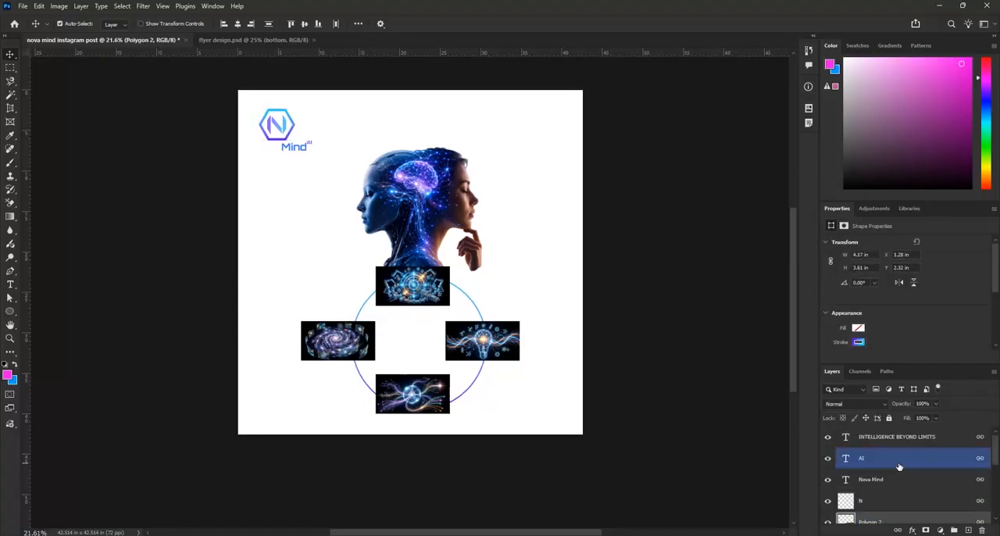
{"action": "left_click", "coordinate": [899, 437], "text": "shift"}
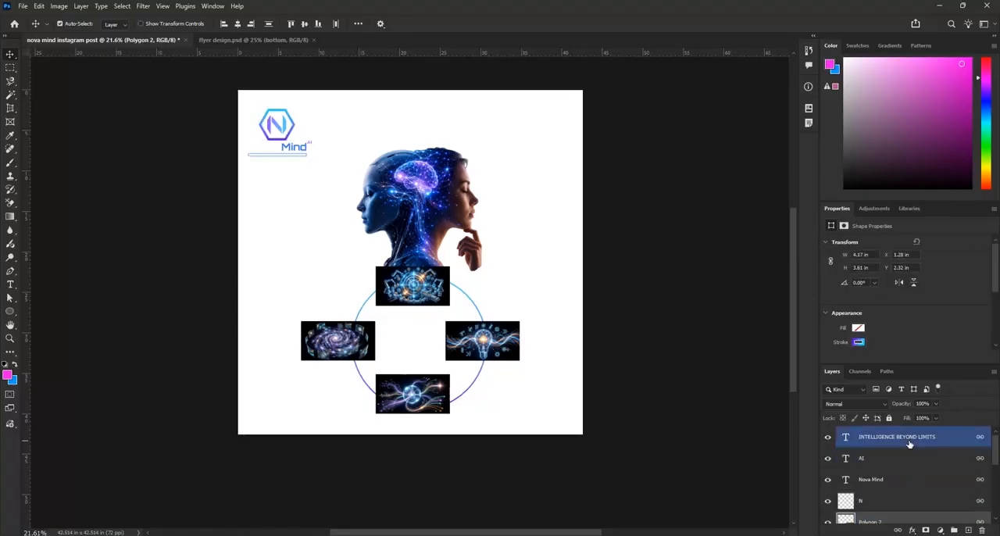
{"action": "left_click", "coordinate": [953, 531]}
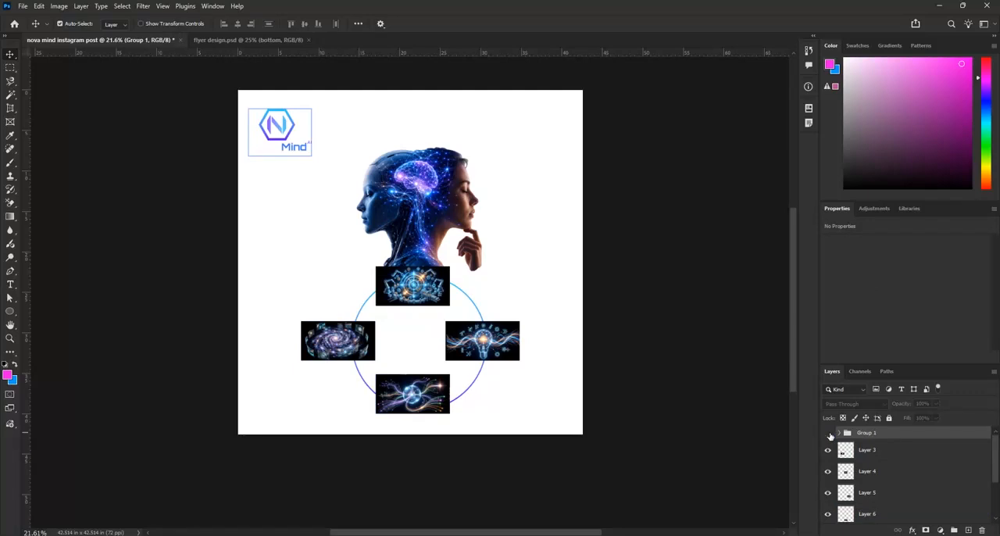
Check the new group's contents by toggling its visibility, and rename the group logo
{"action": "left_click", "coordinate": [828, 433]}
{"action": "left_click", "coordinate": [828, 432]}
{"action": "left_click", "coordinate": [828, 433]}
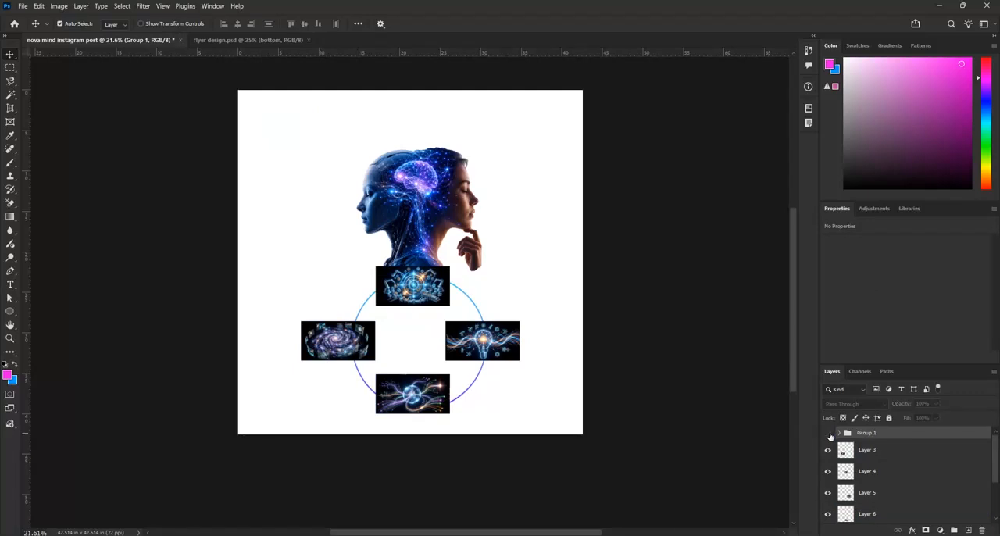
{"action": "left_click", "coordinate": [828, 433]}
{"action": "double_click", "coordinate": [865, 433]}
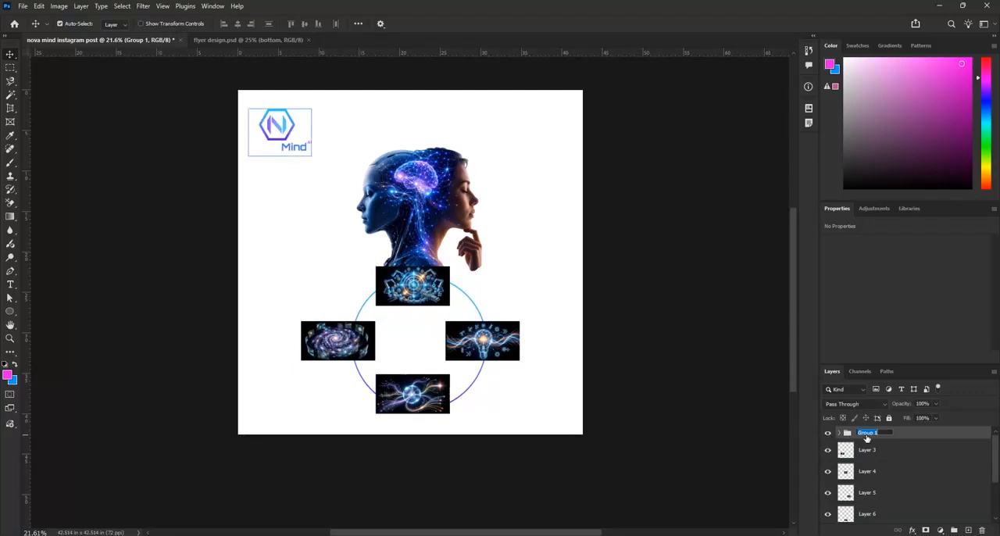
{"action": "type", "text": "logo"}
{"action": "key", "text": "Return"}
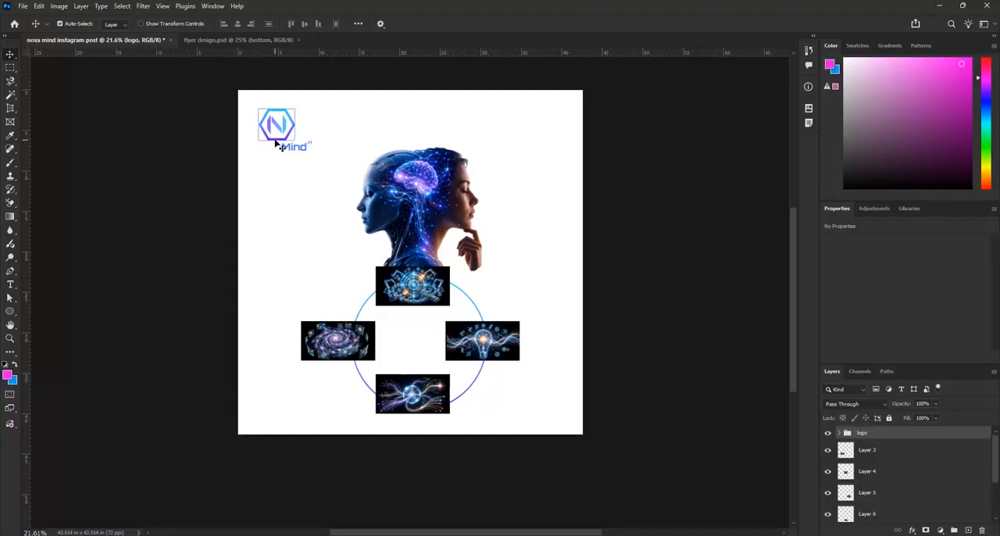
Enlarge the logo group in the upper-left corner of the post and deselect it
{"action": "left_click_drag", "start_coordinate": [276, 144], "coordinate": [340, 177]}
{"action": "key", "text": "ctrl+t"}
{"action": "left_click", "coordinate": [515, 24]}
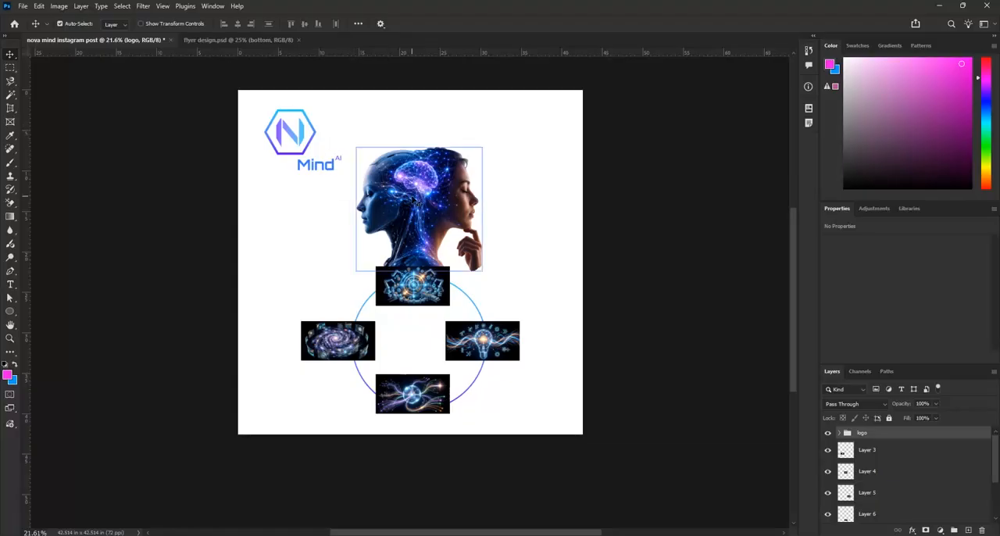
{"action": "left_click", "coordinate": [531, 182]}
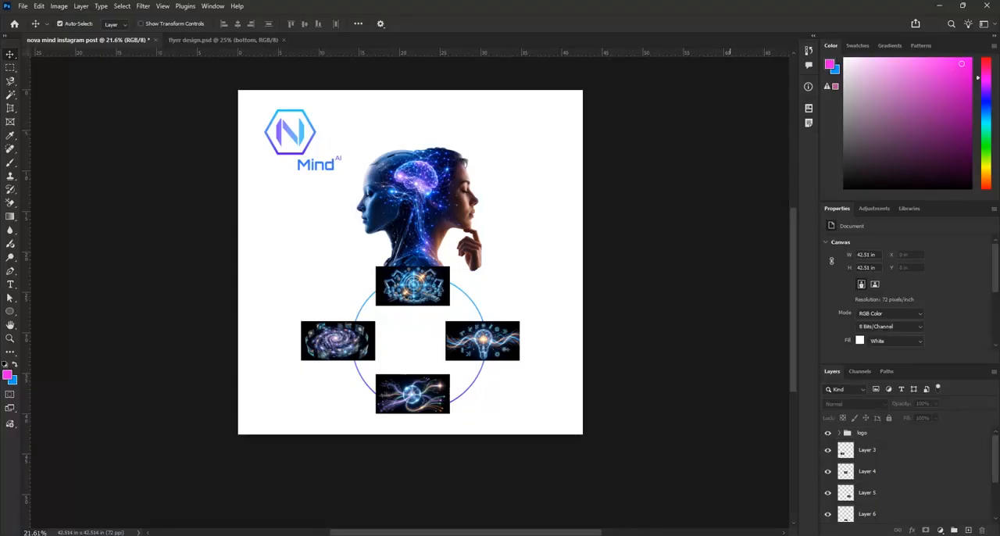
Save the document as the Photoshop file nova mind instagram post in the Reference Images For Arena folder
{"action": "key", "text": "ctrl+s"}
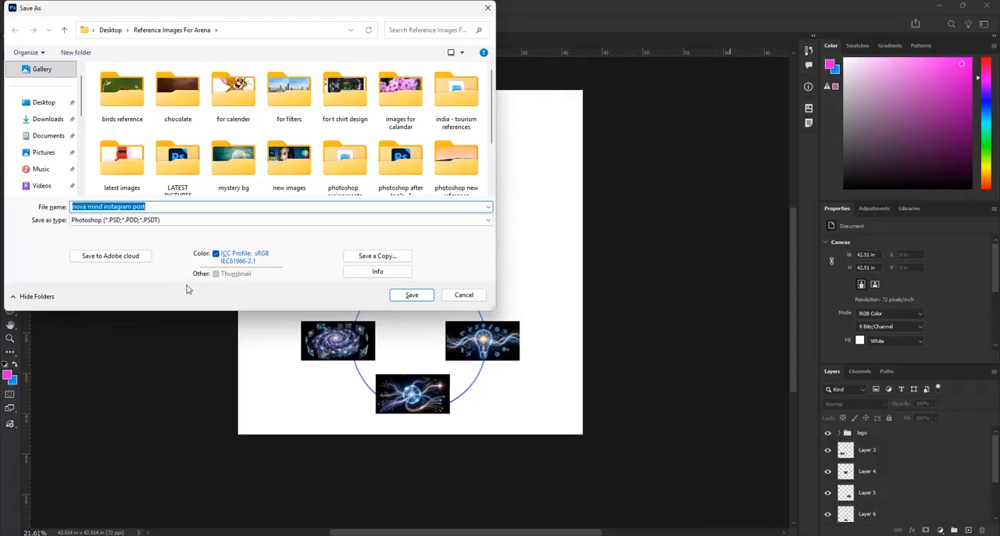
{"action": "left_click", "coordinate": [429, 302]}
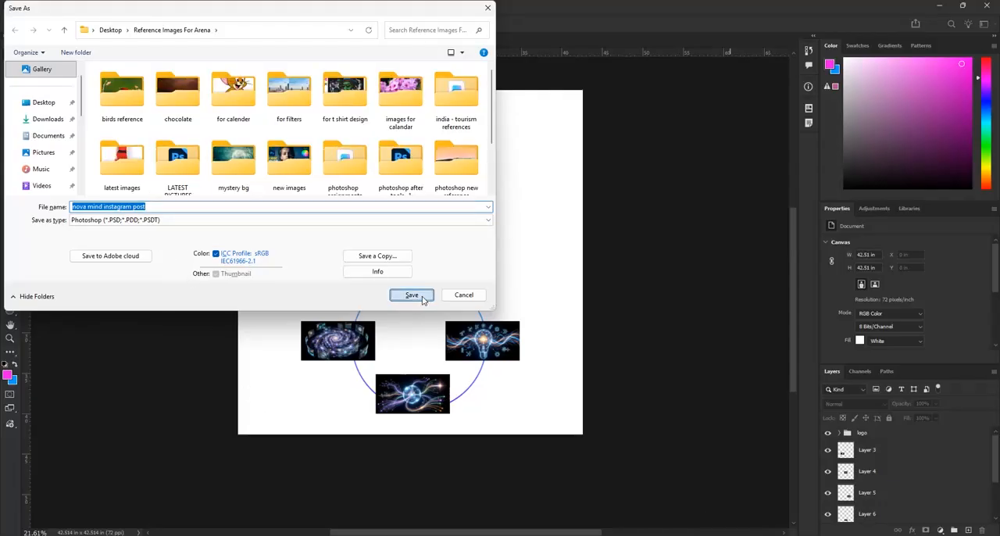
{"action": "left_click", "coordinate": [617, 155]}
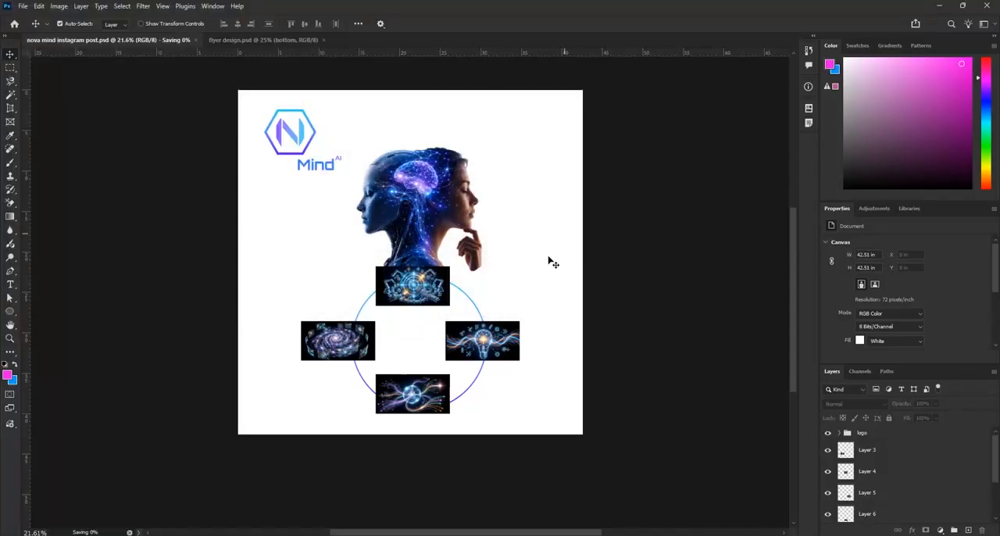
Unlock the white Background layer so it becomes an editable layer
{"action": "scroll", "coordinate": [976, 495], "scroll_direction": "down", "scroll_amount": 4}
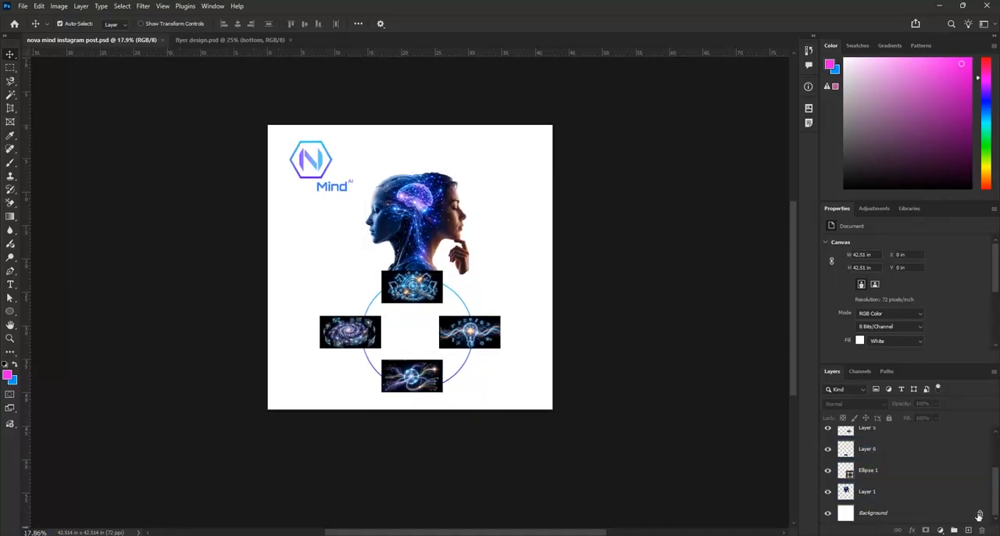
{"action": "left_click", "coordinate": [979, 515]}
{"action": "scroll", "coordinate": [425, 231], "scroll_direction": "up", "scroll_amount": 2}
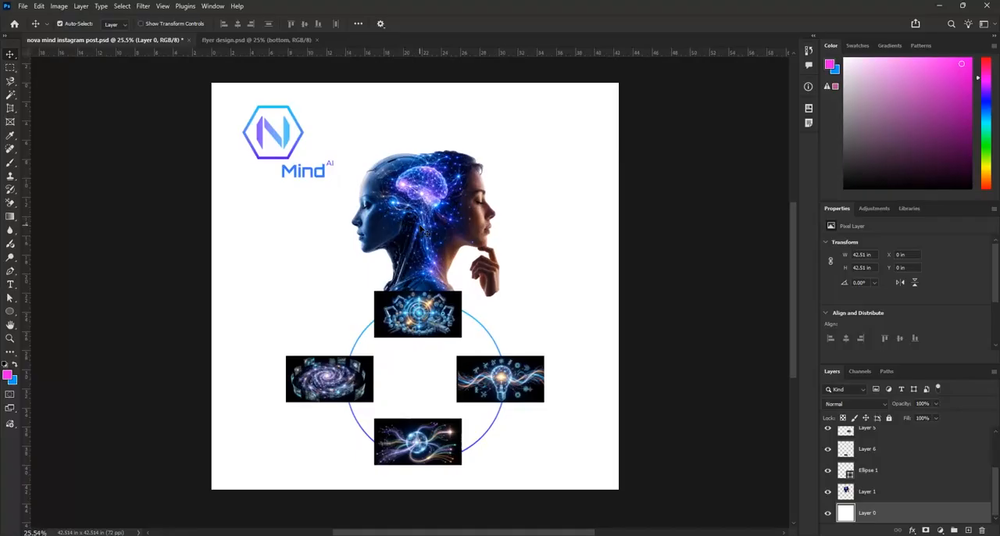
{"action": "scroll", "coordinate": [422, 229], "scroll_direction": "up", "scroll_amount": 2}
{"action": "left_click", "coordinate": [421, 228]}
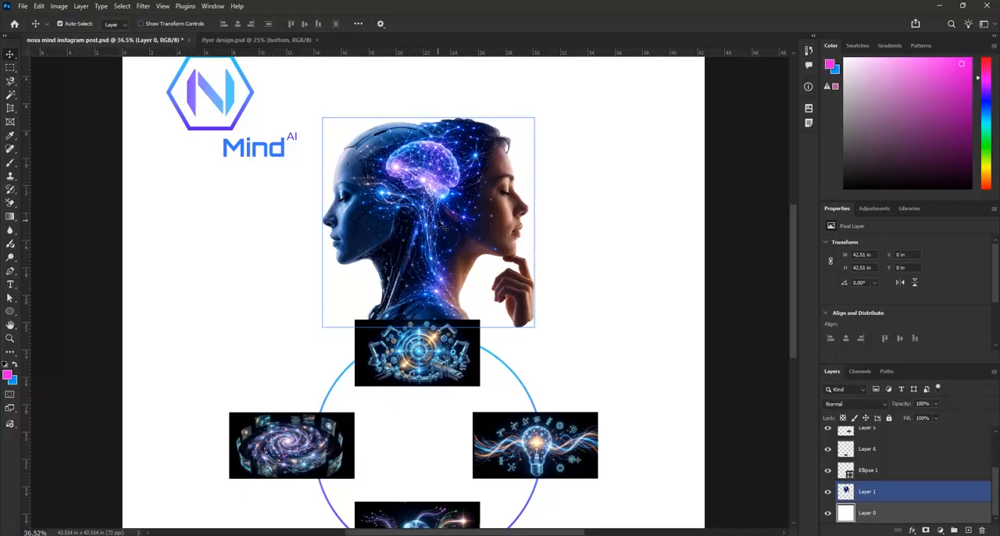
{"action": "scroll", "coordinate": [441, 269], "scroll_direction": "down", "scroll_amount": 2}
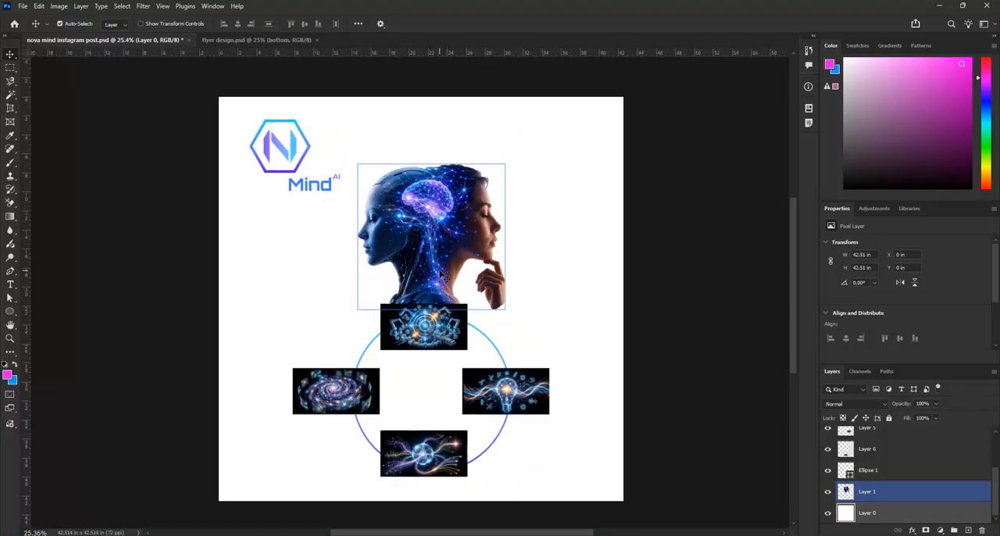
{"action": "scroll", "coordinate": [442, 241], "scroll_direction": "up", "scroll_amount": 1}
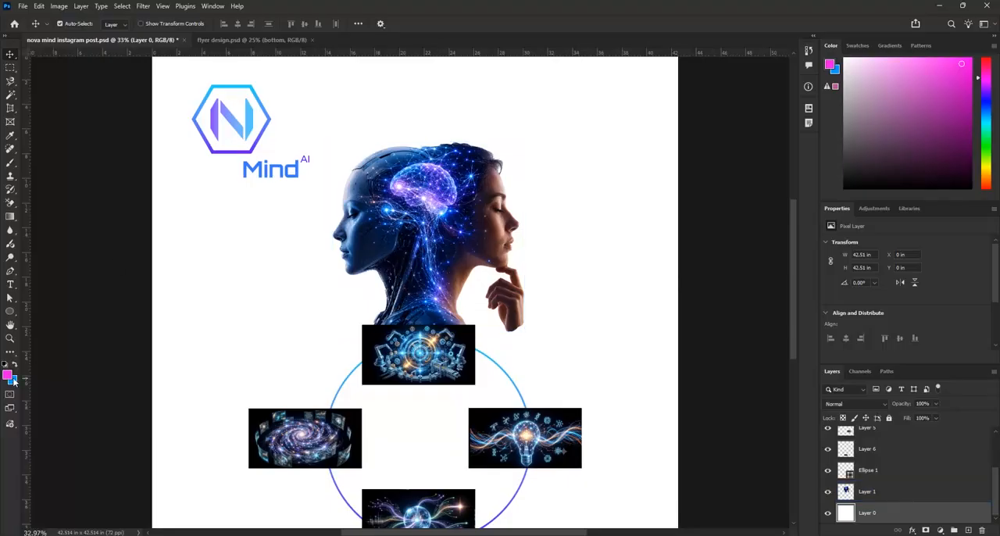
Set the Gradient tool's end colour stop to the near-black 00000d sampled from the head cutout
{"action": "left_click", "coordinate": [10, 218]}
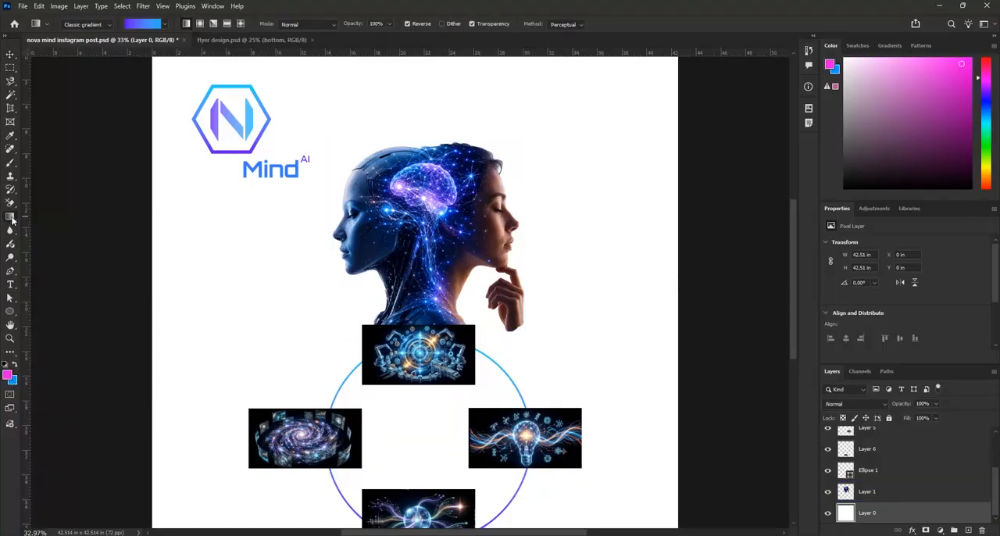
{"action": "left_click", "coordinate": [141, 25]}
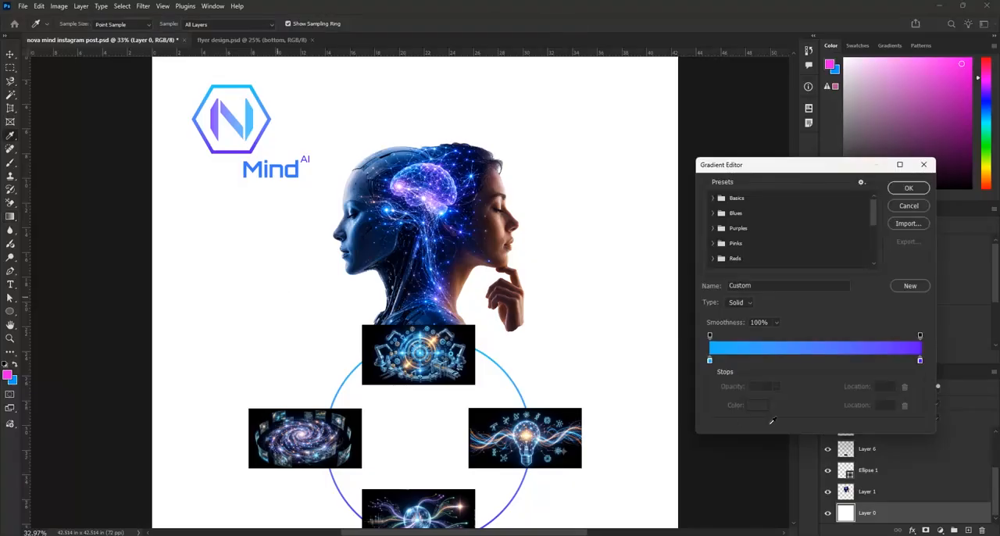
{"action": "left_click", "coordinate": [920, 360]}
{"action": "left_click", "coordinate": [405, 253]}
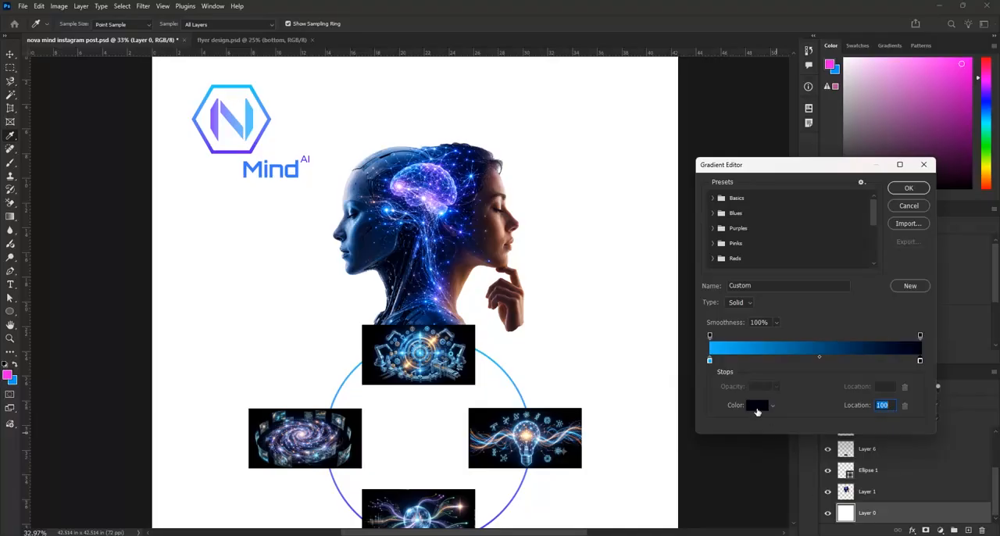
{"action": "left_click", "coordinate": [756, 405]}
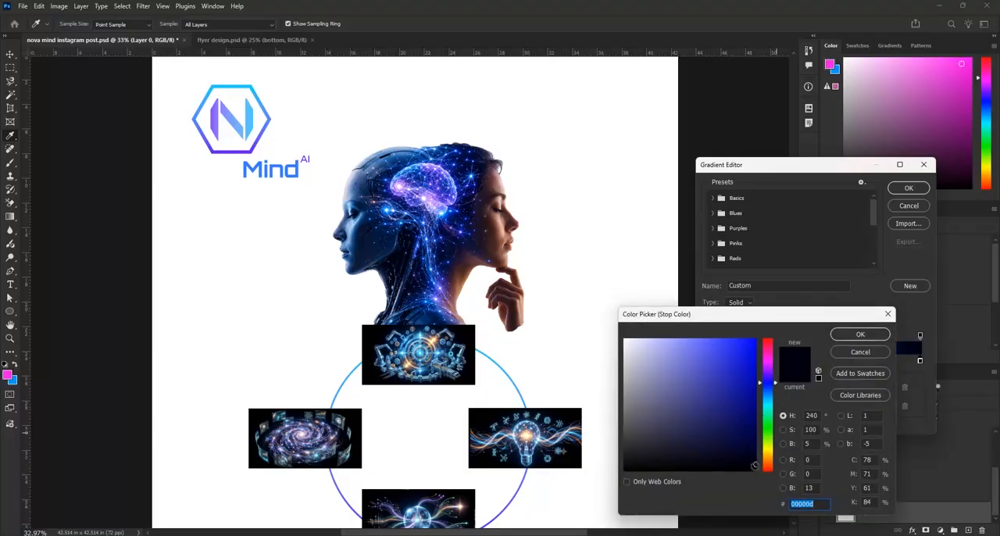
{"action": "left_click", "coordinate": [862, 334]}
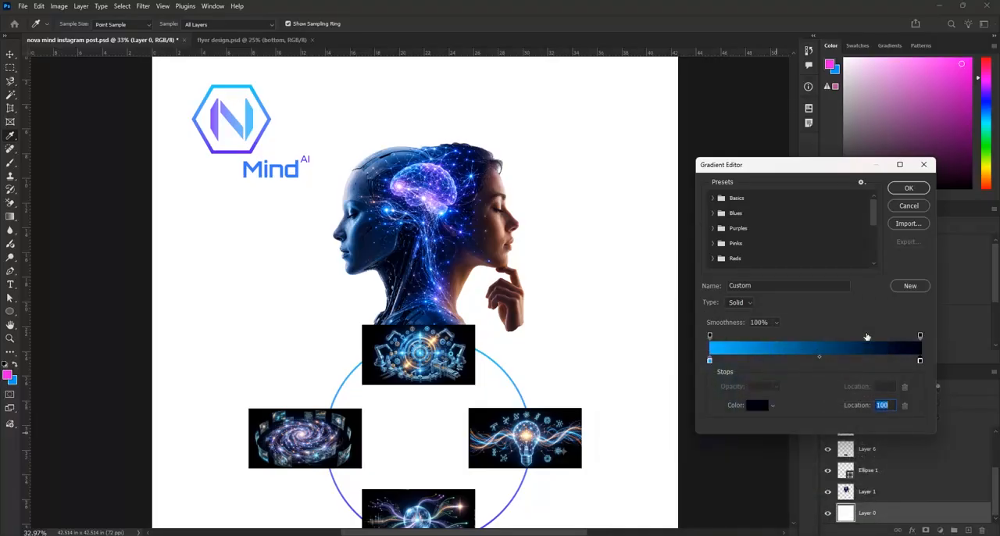
Set the gradient's start colour stop to dark purple 2f0f75, based on the purple sampled from the logo's N, and accept the gradient
{"action": "left_click", "coordinate": [709, 362]}
{"action": "left_click", "coordinate": [446, 177]}
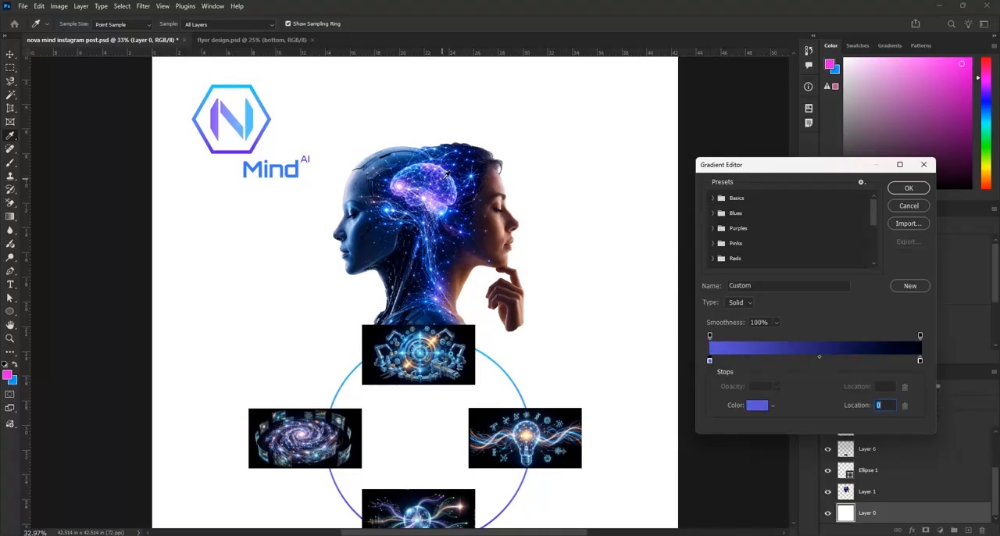
{"action": "left_click", "coordinate": [217, 114]}
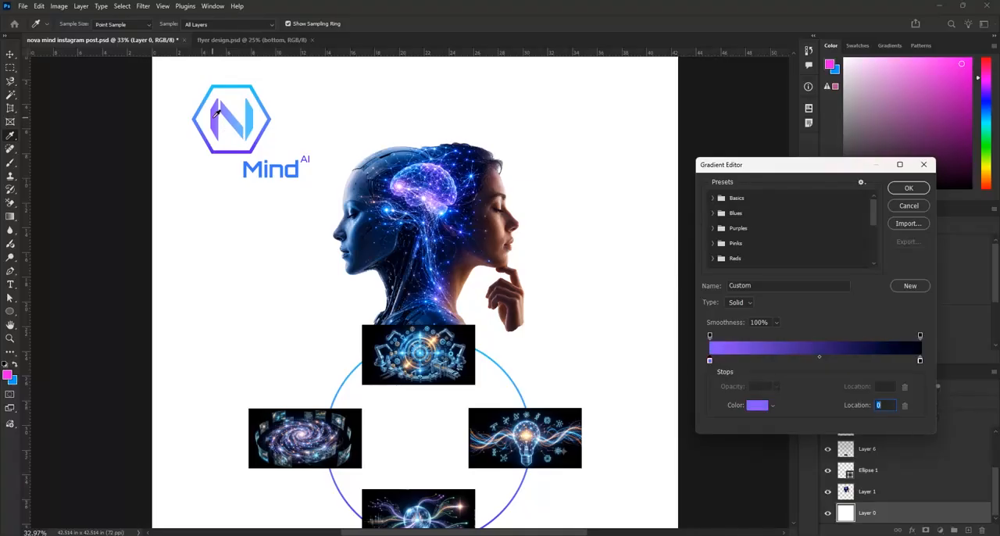
{"action": "left_click", "coordinate": [755, 405]}
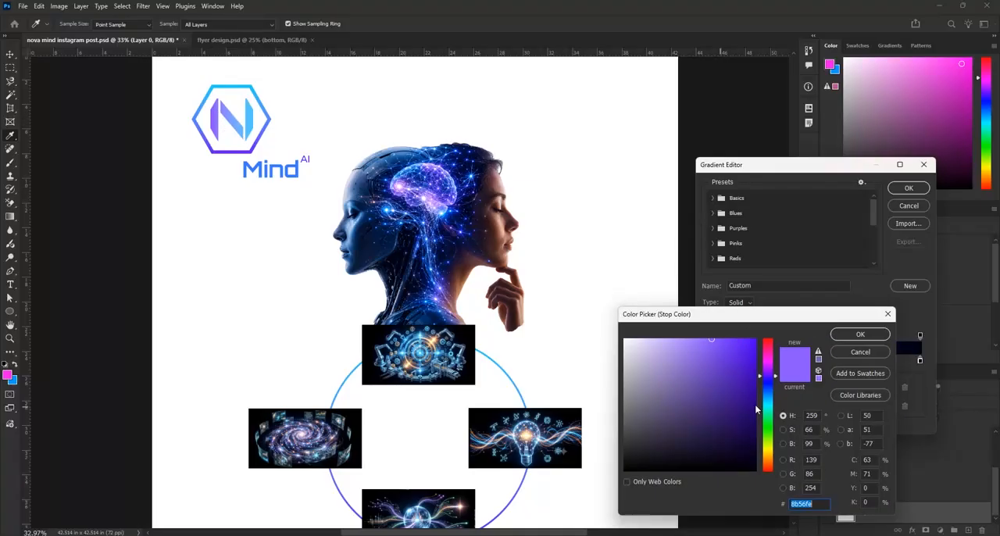
{"action": "left_click_drag", "start_coordinate": [740, 371], "coordinate": [742, 390]}
{"action": "mouse_move", "coordinate": [789, 317]}
{"action": "left_mouse_down"}
{"action": "mouse_move", "coordinate": [740, 331]}
{"action": "mouse_move", "coordinate": [579, 309]}
{"action": "mouse_move", "coordinate": [538, 284]}
{"action": "left_mouse_up"}
{"action": "mouse_move", "coordinate": [492, 372]}
{"action": "left_mouse_down"}
{"action": "mouse_move", "coordinate": [491, 384]}
{"action": "mouse_move", "coordinate": [487, 374]}
{"action": "left_mouse_up"}
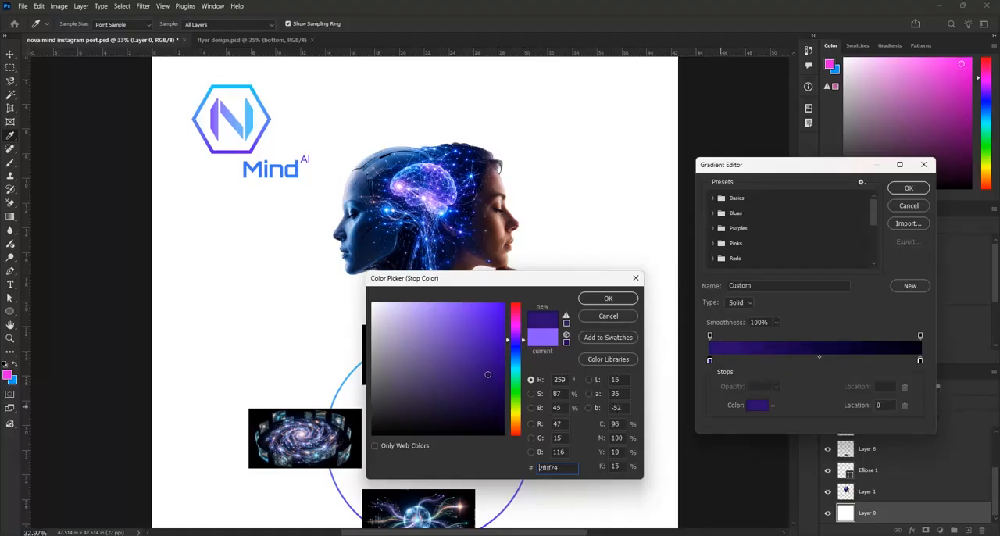
{"action": "left_click", "coordinate": [608, 298]}
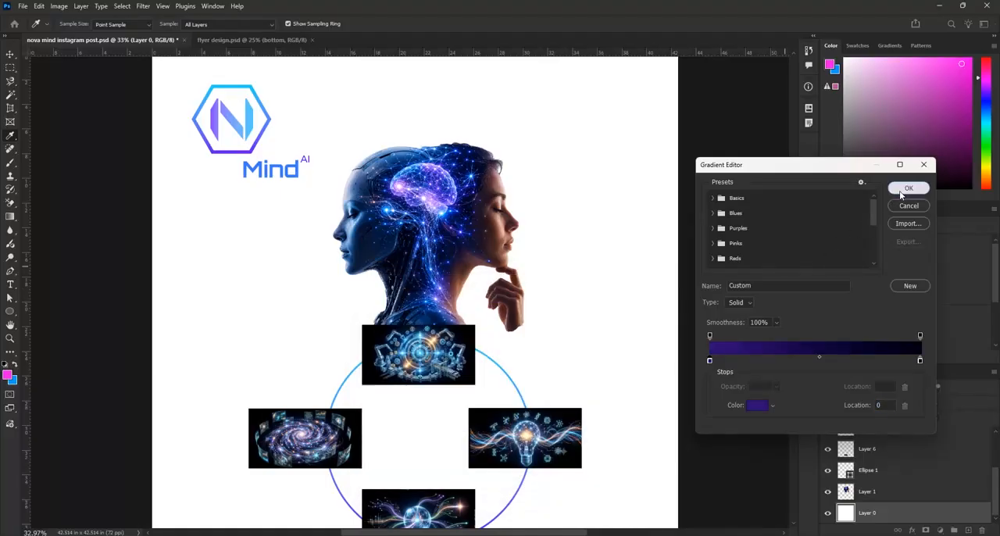
{"action": "left_click", "coordinate": [908, 189]}
Try linear gradient fills on the background layer, one horizontal and one vertical across the canvas
{"action": "scroll", "coordinate": [473, 319], "scroll_direction": "down", "scroll_amount": 2}
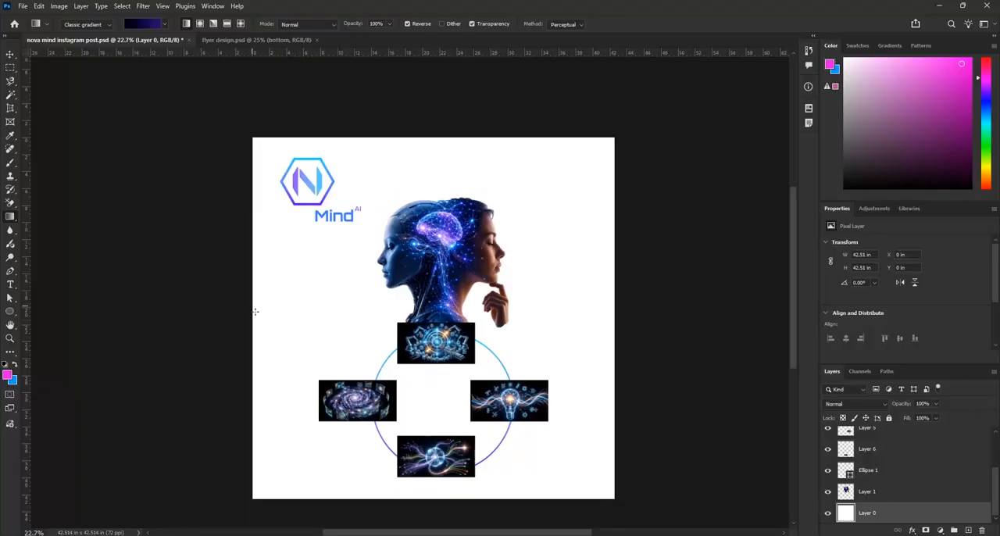
{"action": "left_click_drag", "start_coordinate": [254, 323], "coordinate": [613, 323]}
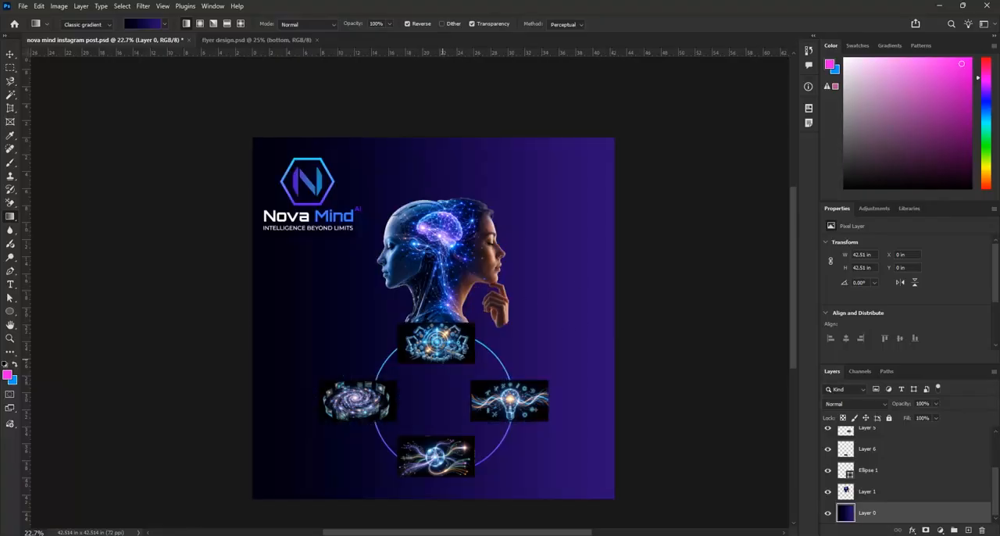
{"action": "left_click_drag", "start_coordinate": [438, 137], "coordinate": [449, 493]}
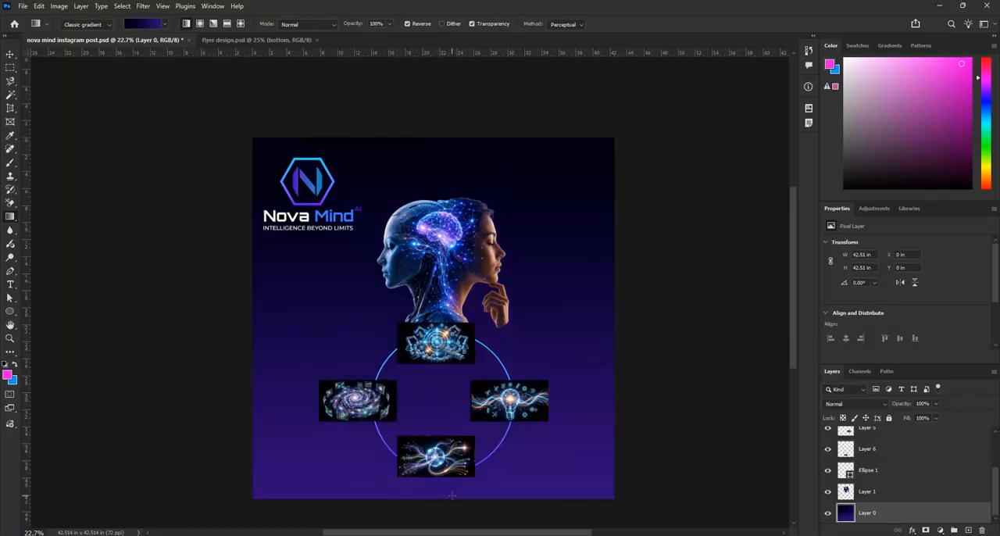
Switch the gradient to radial with Reverse off and fill the background from the base of the heads out to the upper edge
{"action": "left_click", "coordinate": [200, 24]}
{"action": "left_click_drag", "start_coordinate": [442, 310], "coordinate": [443, 142]}
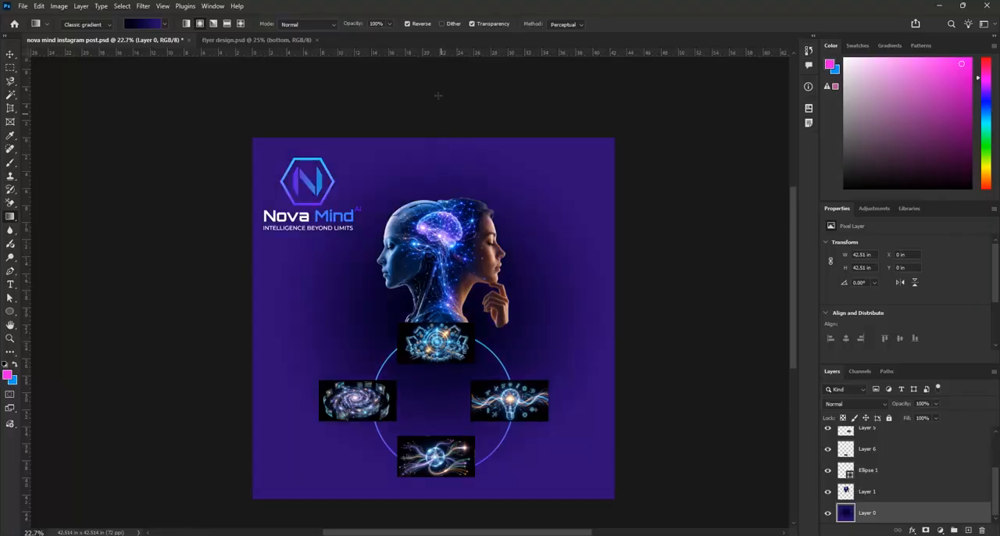
{"action": "left_click", "coordinate": [406, 23]}
{"action": "left_click_drag", "start_coordinate": [435, 317], "coordinate": [436, 140]}
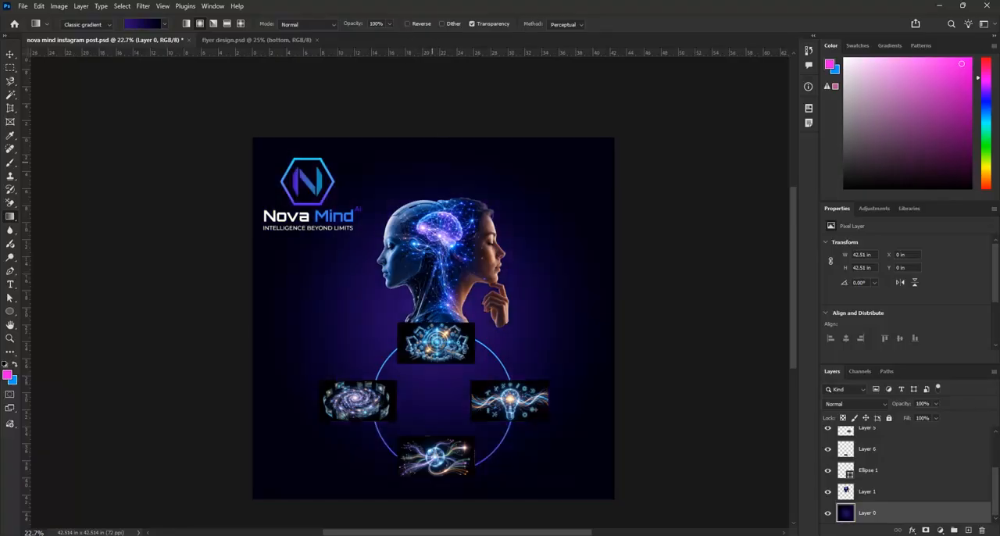
Refill the background with a radial gradient from near the canvas centre to just below its lower edge
{"action": "scroll", "coordinate": [468, 211], "scroll_direction": "down", "scroll_amount": 2}
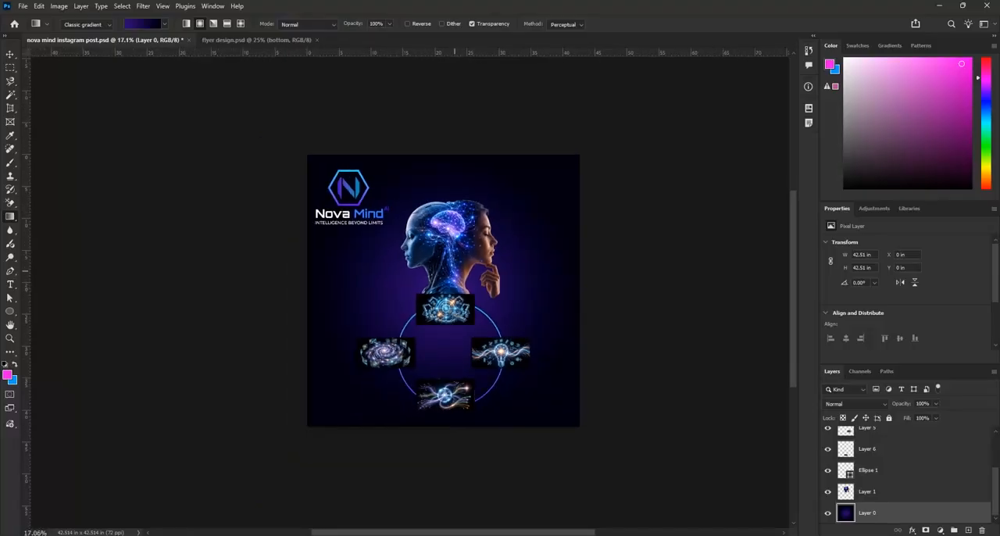
{"action": "left_click_drag", "start_coordinate": [447, 254], "coordinate": [451, 133]}
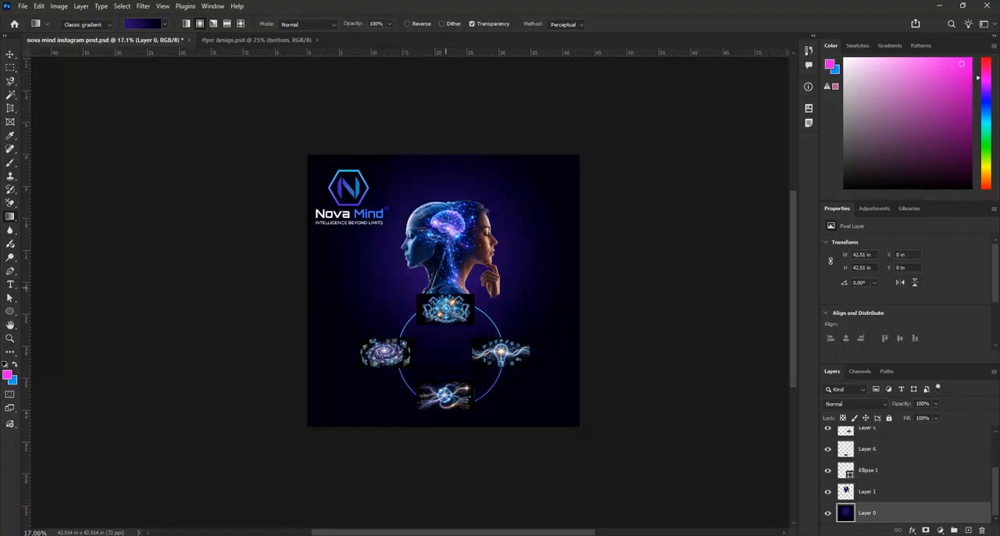
{"action": "left_click_drag", "start_coordinate": [449, 286], "coordinate": [444, 449]}
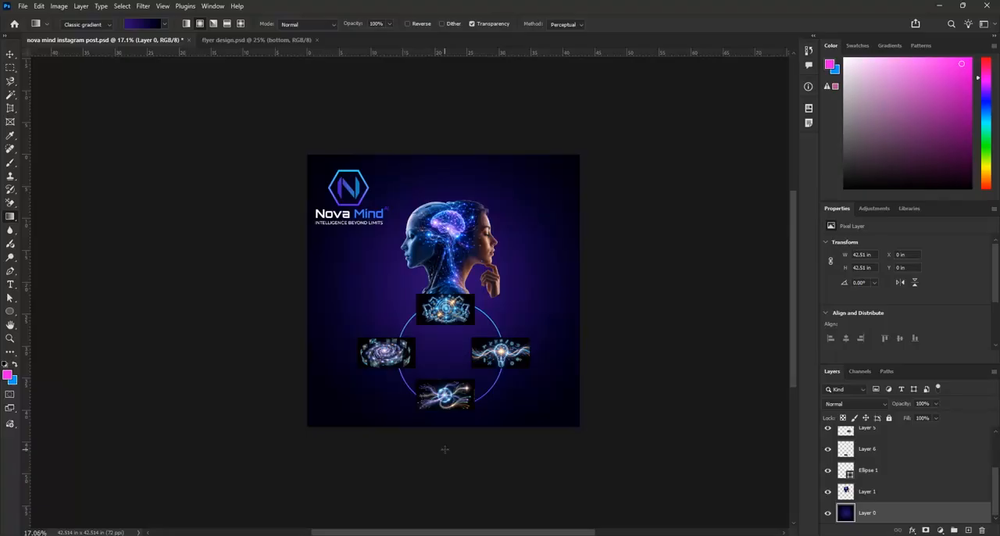
Refill the background with a radial gradient from the middle of the heads to just below the canvas's lower edge, and lock the background layer
{"action": "left_click_drag", "start_coordinate": [448, 245], "coordinate": [447, 123]}
{"action": "left_click_drag", "start_coordinate": [449, 231], "coordinate": [449, 428]}
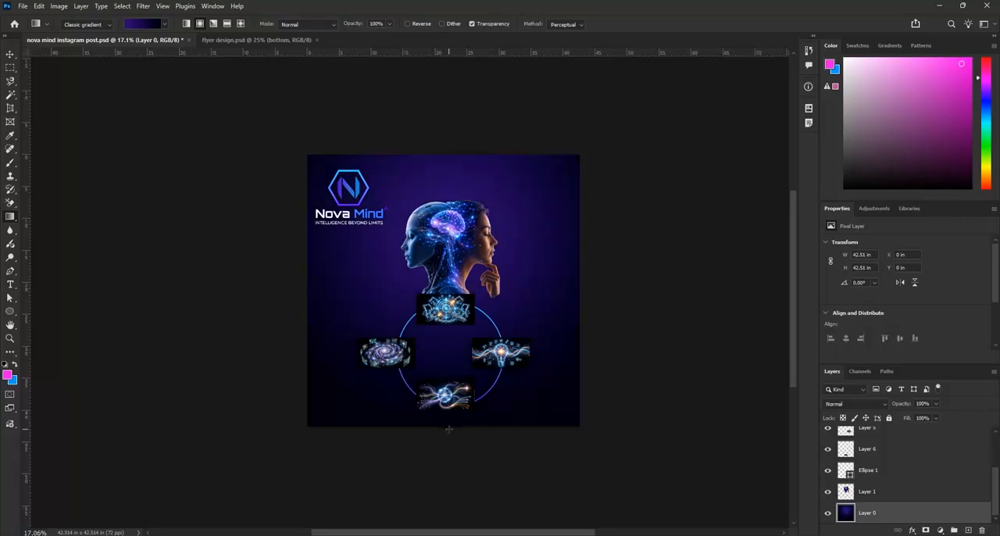
{"action": "left_click_drag", "start_coordinate": [447, 249], "coordinate": [453, 436]}
{"action": "left_click", "coordinate": [888, 418]}
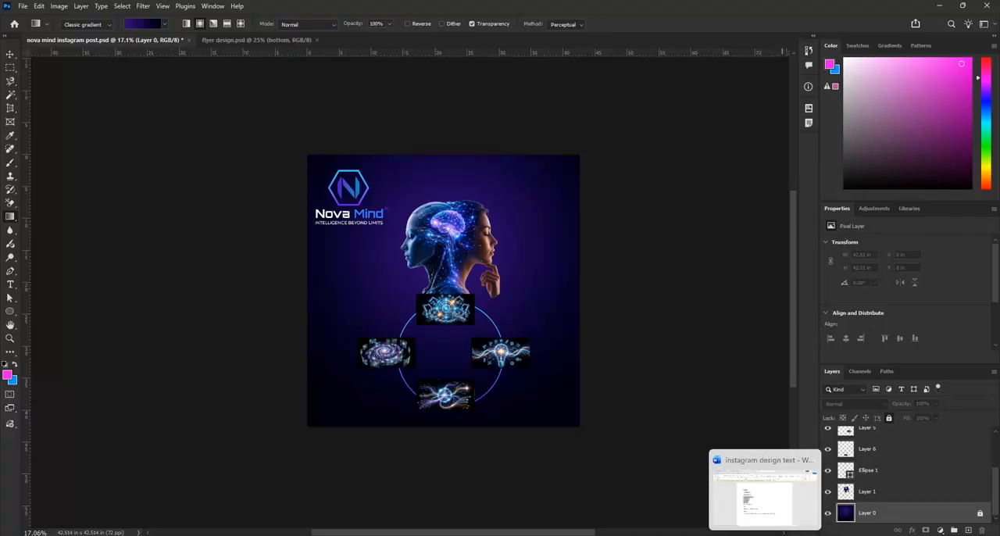
Switch to the instagram design text document in Word, copy the headline NOVAMIND AI, and return to Photoshop
{"action": "left_click", "coordinate": [765, 534]}
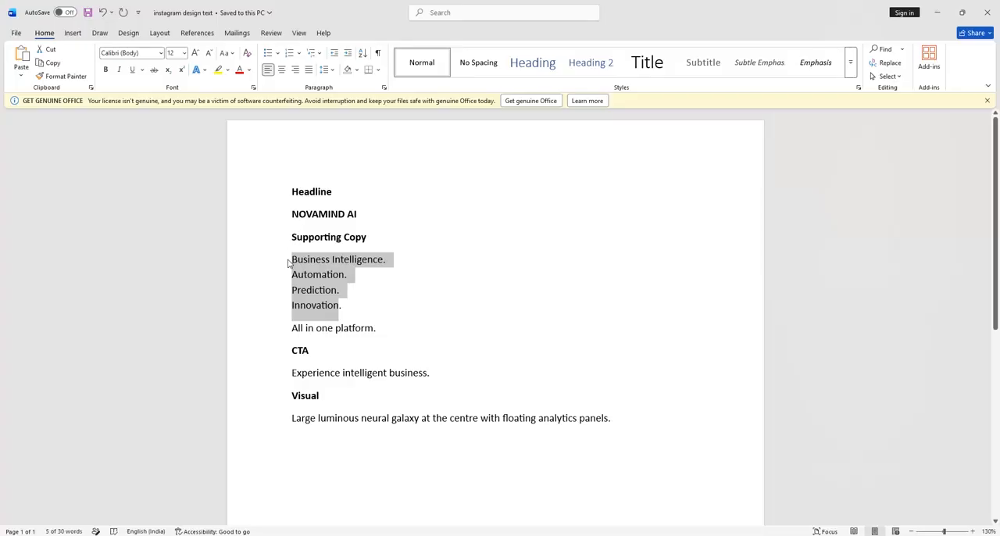
{"action": "left_click", "coordinate": [383, 259]}
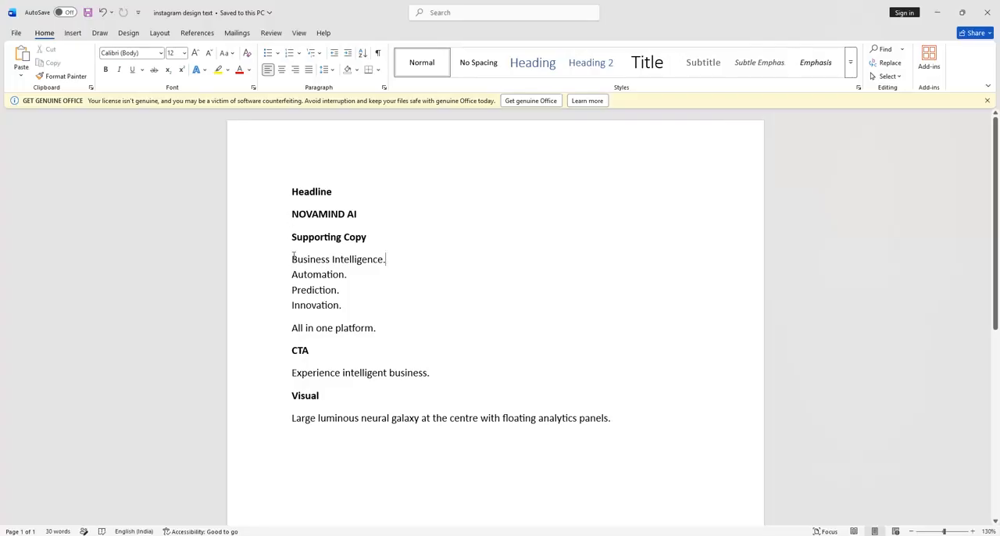
{"action": "left_click_drag", "start_coordinate": [291, 213], "coordinate": [363, 215]}
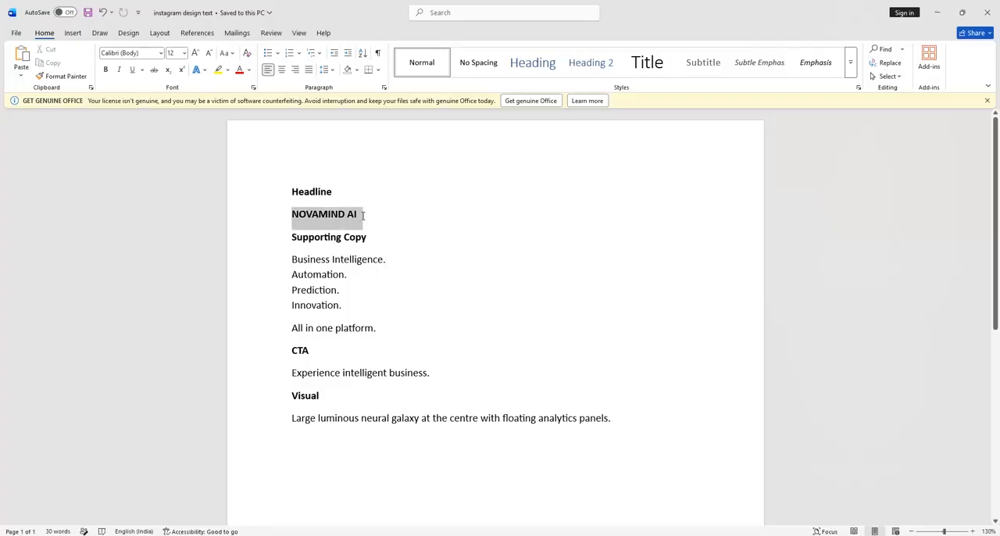
{"action": "key", "text": "ctrl+c"}
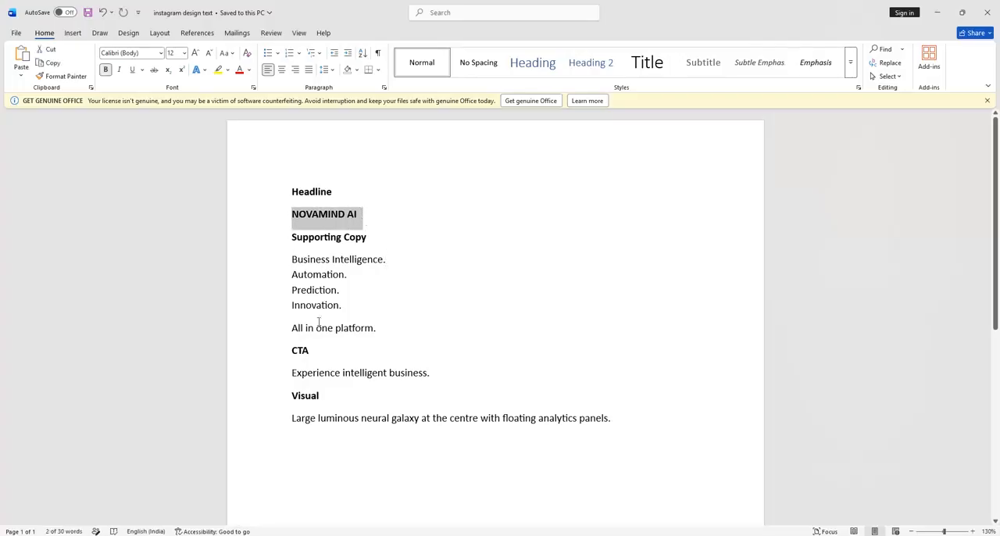
{"action": "left_click", "coordinate": [939, 17]}
Add the copied headline NOVAMIND AI as Orbitron Bold text above the heads, on a new layer above the logo group
{"action": "left_click", "coordinate": [949, 437]}
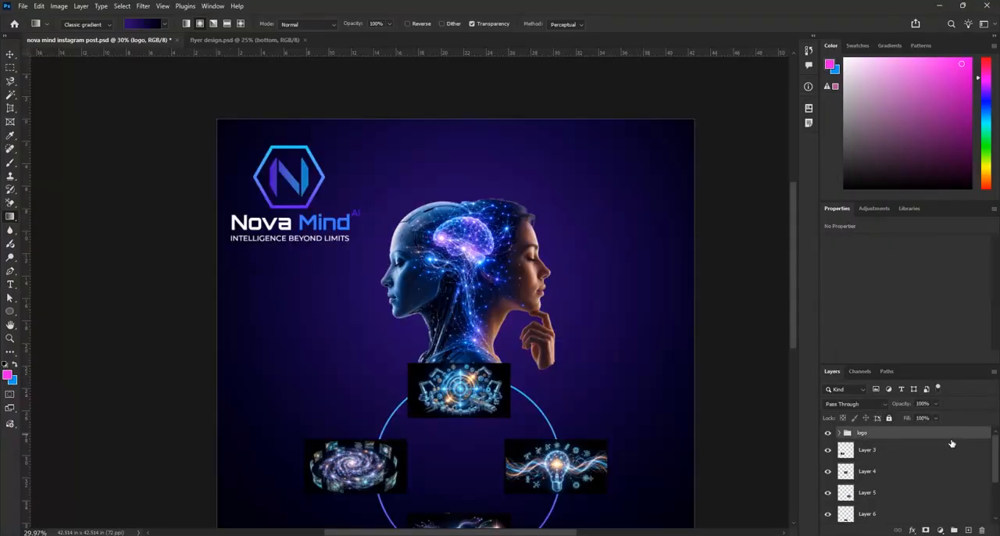
{"action": "left_click", "coordinate": [967, 530]}
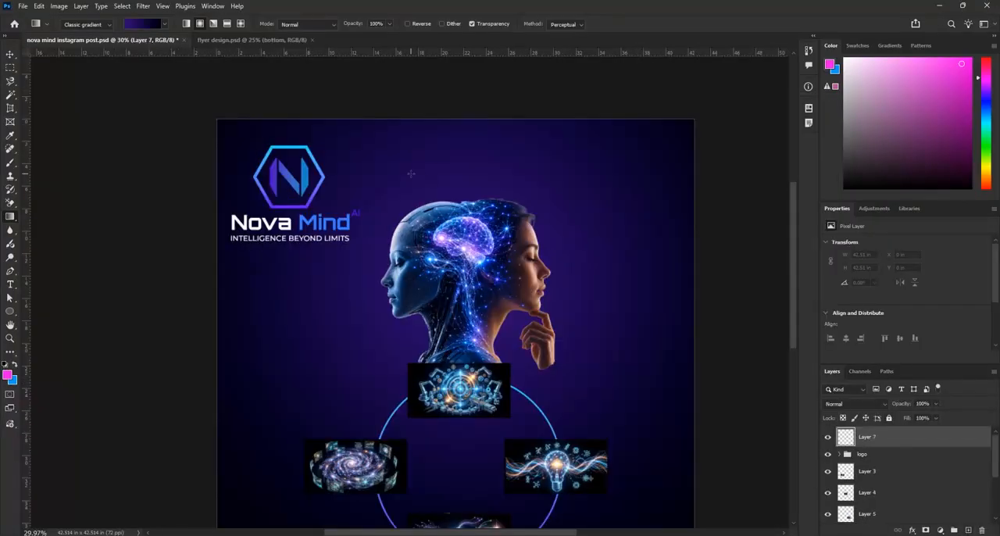
{"action": "left_click", "coordinate": [11, 284]}
{"action": "left_click", "coordinate": [417, 172]}
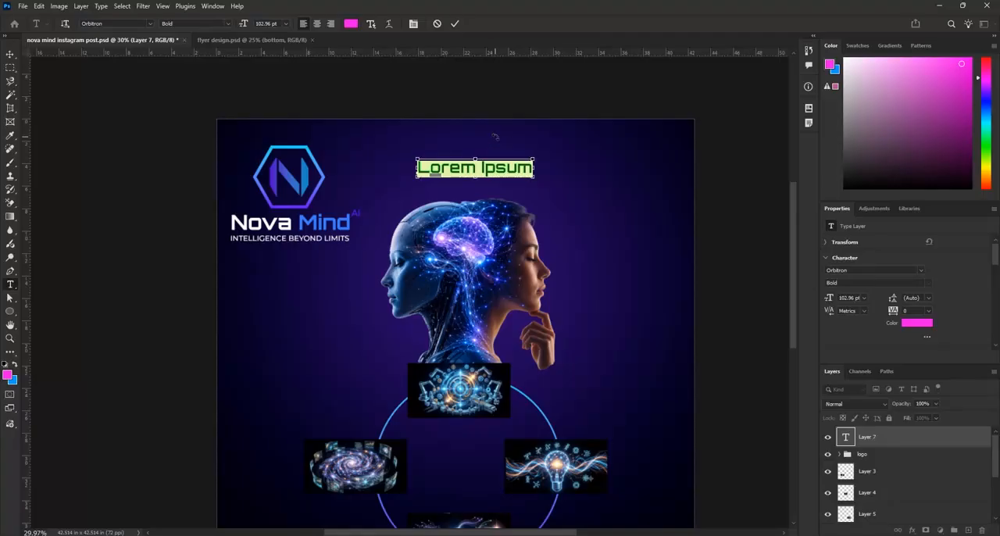
{"action": "key", "text": "ctrl+v"}
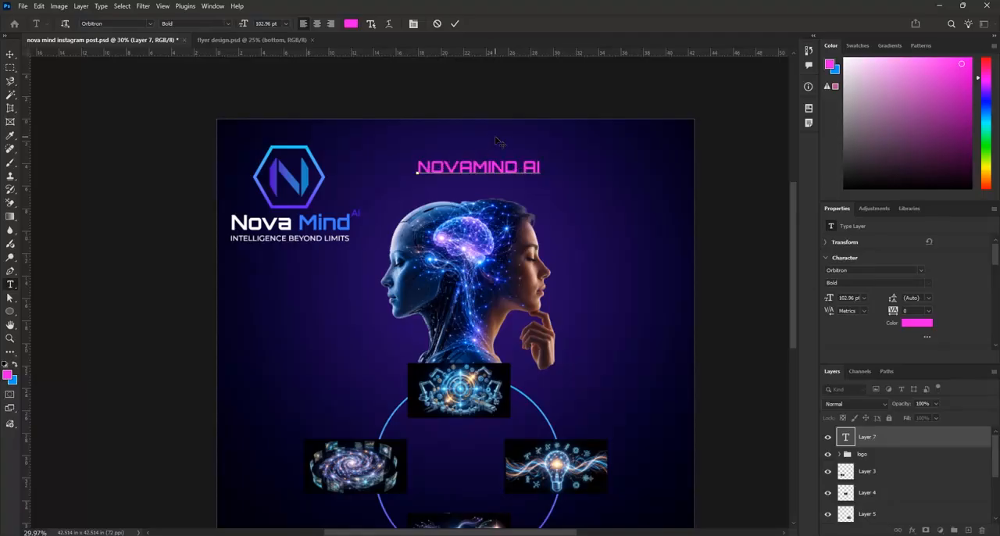
{"action": "left_click", "coordinate": [456, 24]}
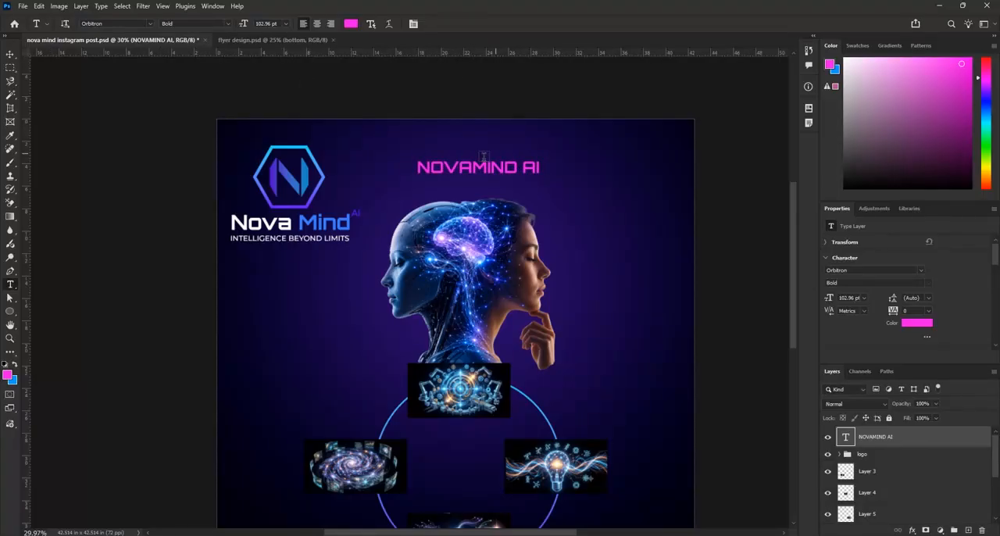
Select the headline text and try blue tones sampled from the robot head as its text colour
{"action": "scroll", "coordinate": [486, 155], "scroll_direction": "up", "scroll_amount": 2}
{"action": "key", "text": "v"}
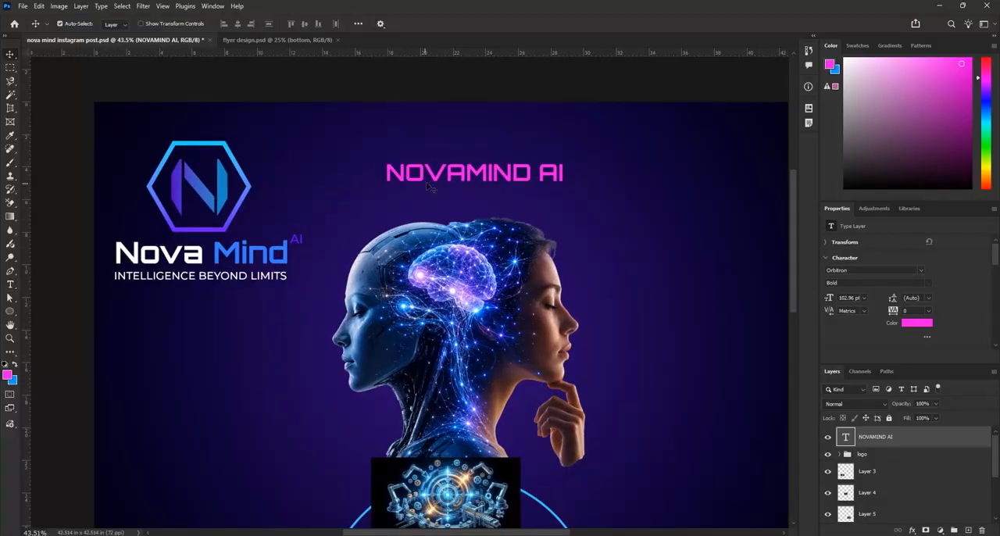
{"action": "double_click", "coordinate": [442, 183]}
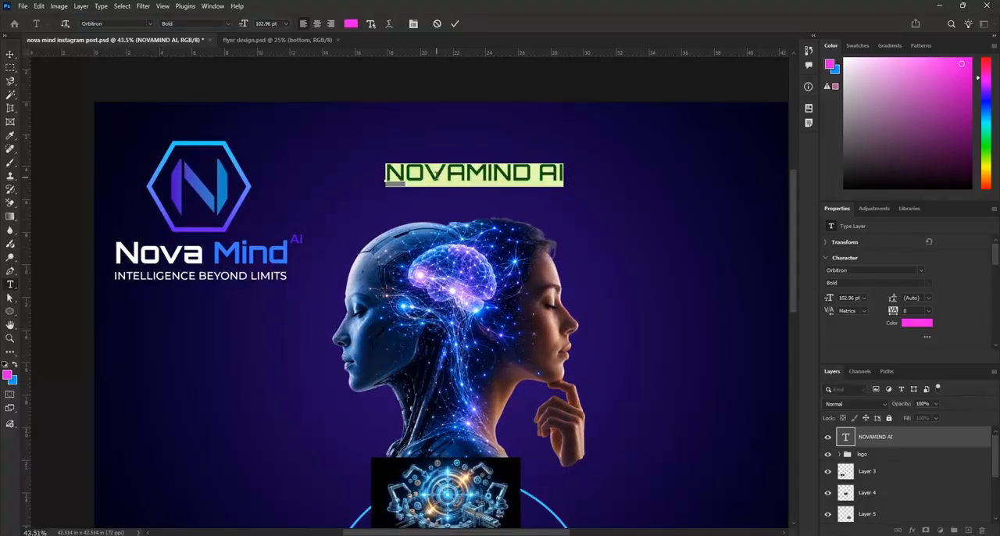
{"action": "left_click", "coordinate": [351, 24]}
{"action": "left_click", "coordinate": [353, 272]}
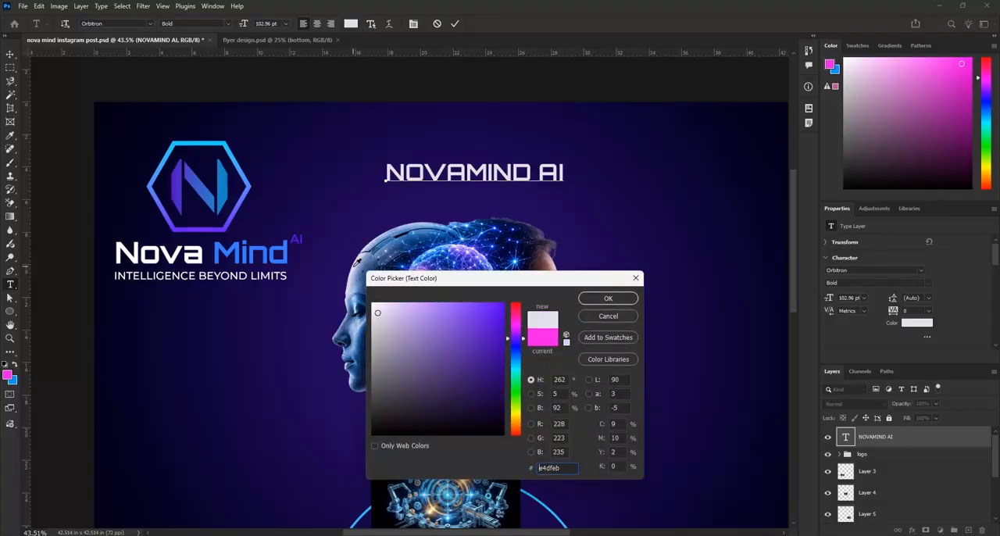
{"action": "left_click", "coordinate": [350, 288]}
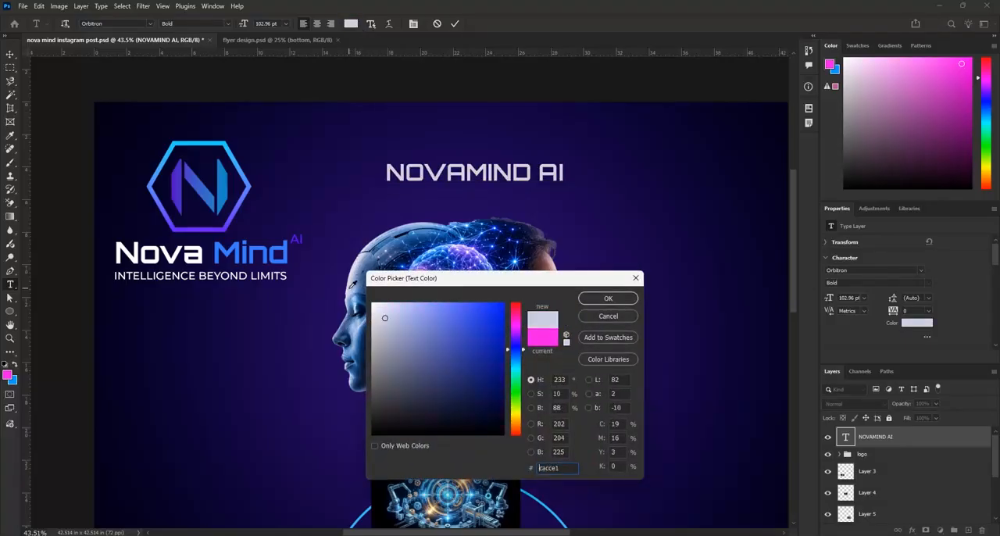
{"action": "left_click", "coordinate": [363, 288]}
{"action": "left_click", "coordinate": [361, 325]}
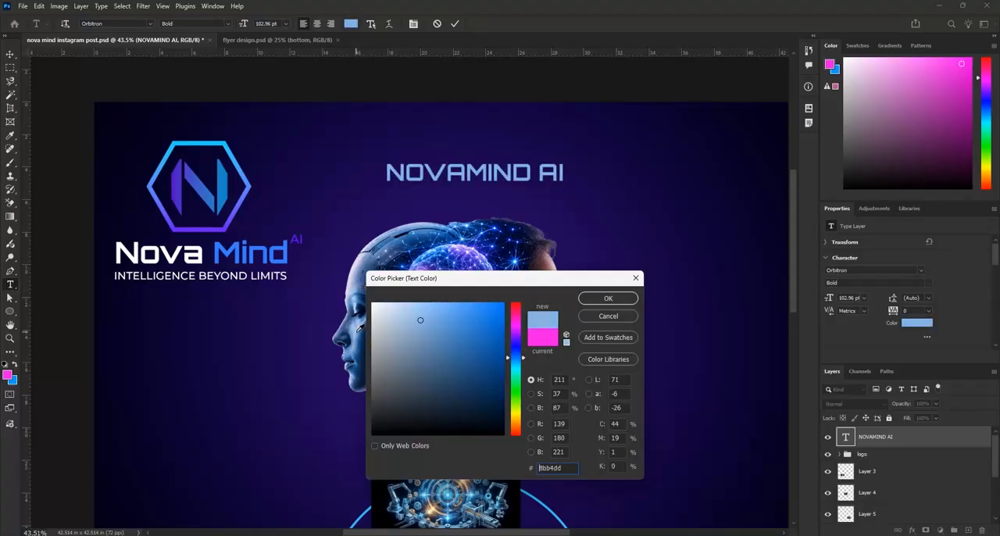
{"action": "left_click", "coordinate": [360, 325]}
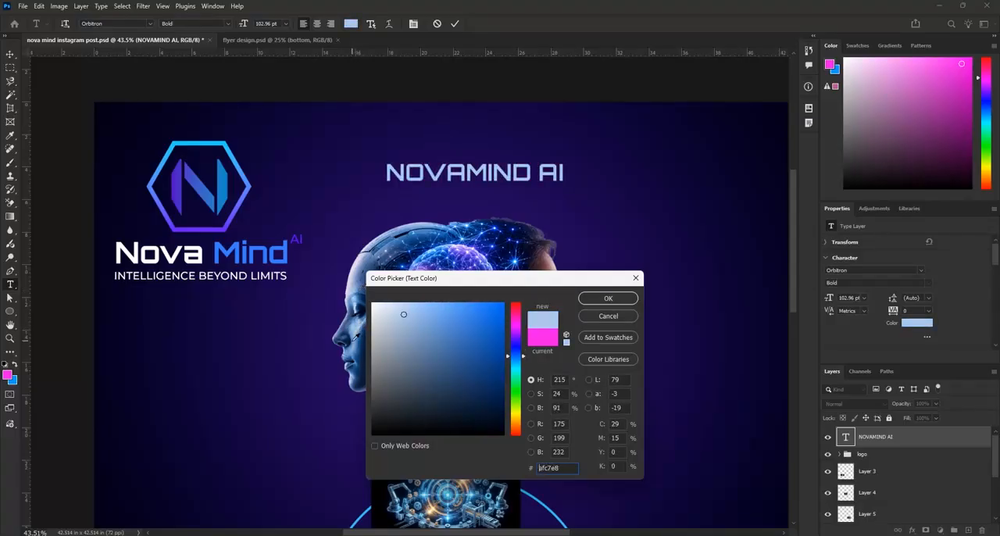
{"action": "left_click", "coordinate": [355, 337]}
{"action": "left_click_drag", "start_coordinate": [521, 275], "coordinate": [646, 250]}
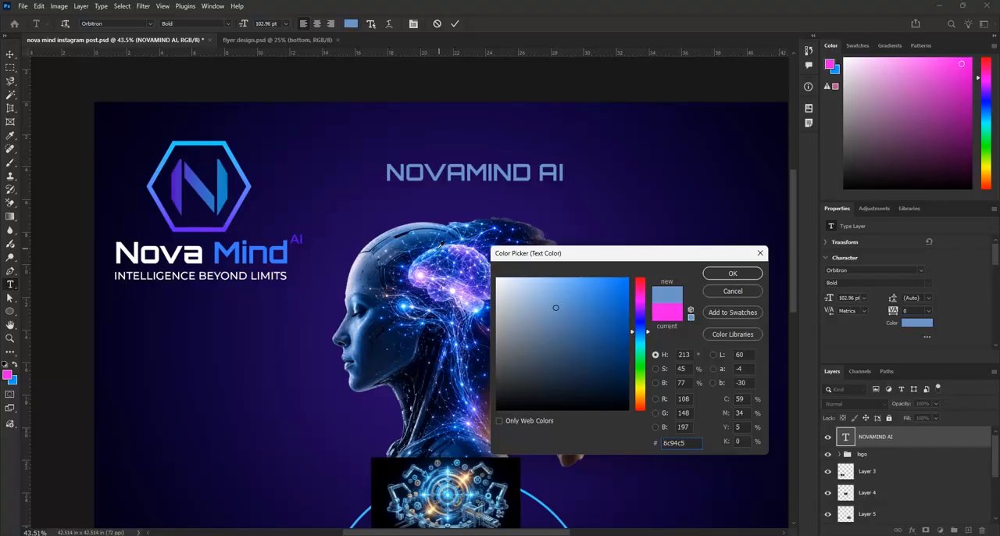
{"action": "left_click", "coordinate": [442, 244]}
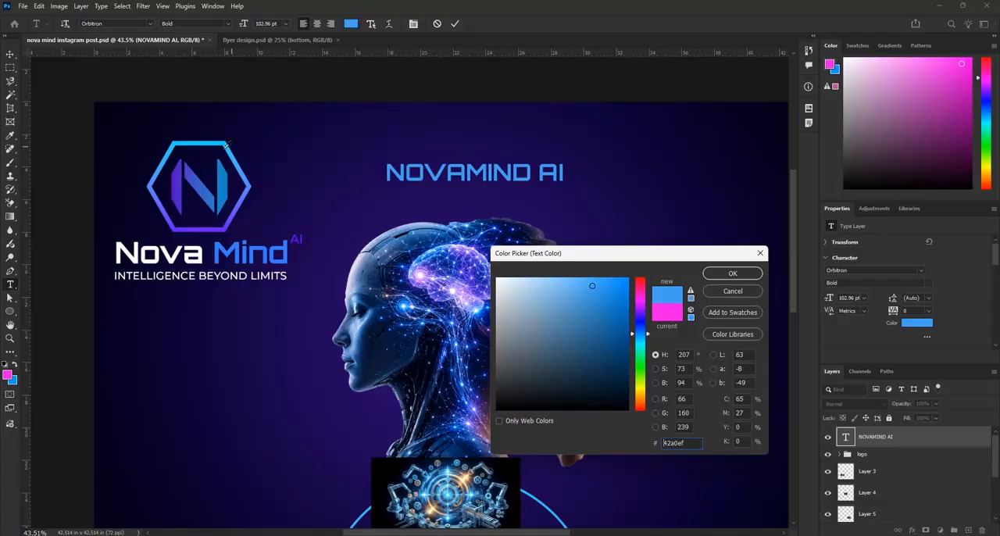
Set the headline's text colour to white ffffff, sampled from the word Nova in the logo, and accept the edit
{"action": "left_click", "coordinate": [201, 246]}
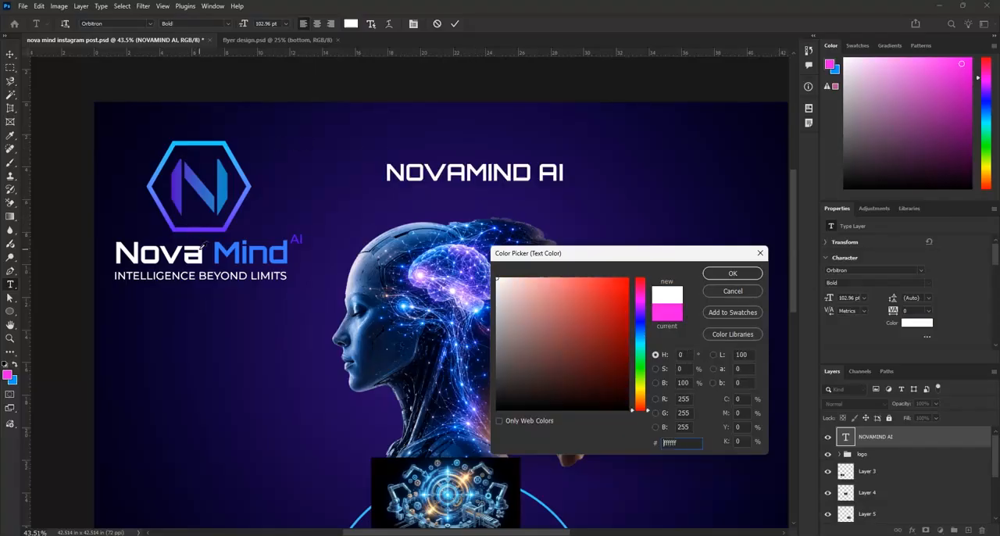
{"action": "left_click", "coordinate": [732, 274]}
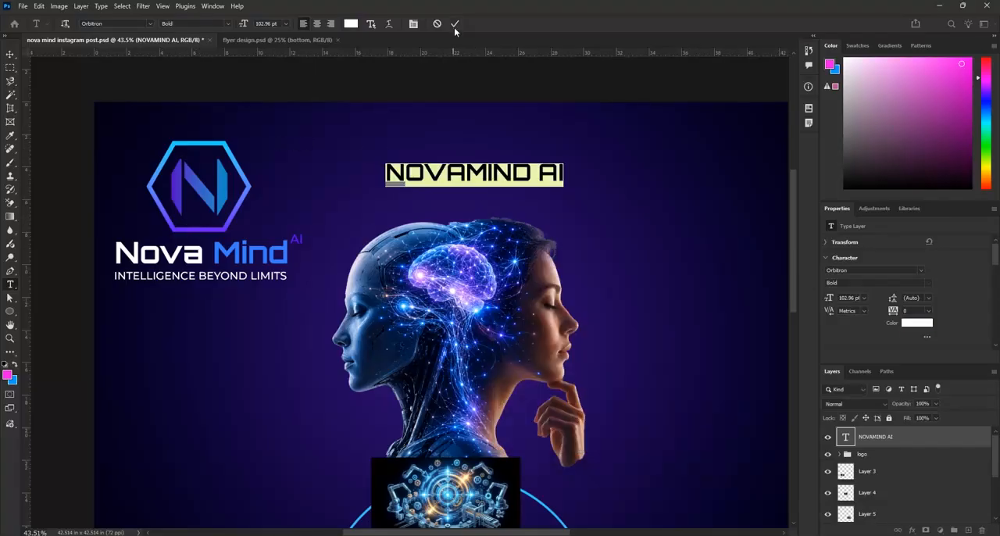
{"action": "left_click", "coordinate": [455, 23]}
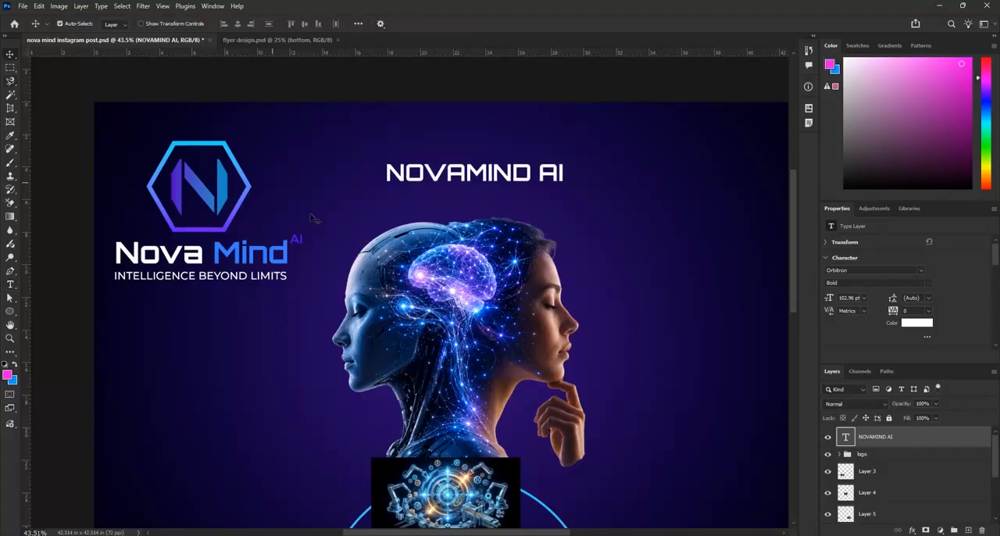
Scale the NOVAMIND AI headline to about 180% and place it above the heads, beside the logo
{"action": "scroll", "coordinate": [330, 234], "scroll_direction": "down", "scroll_amount": 2}
{"action": "scroll", "coordinate": [367, 243], "scroll_direction": "down", "scroll_amount": 2}
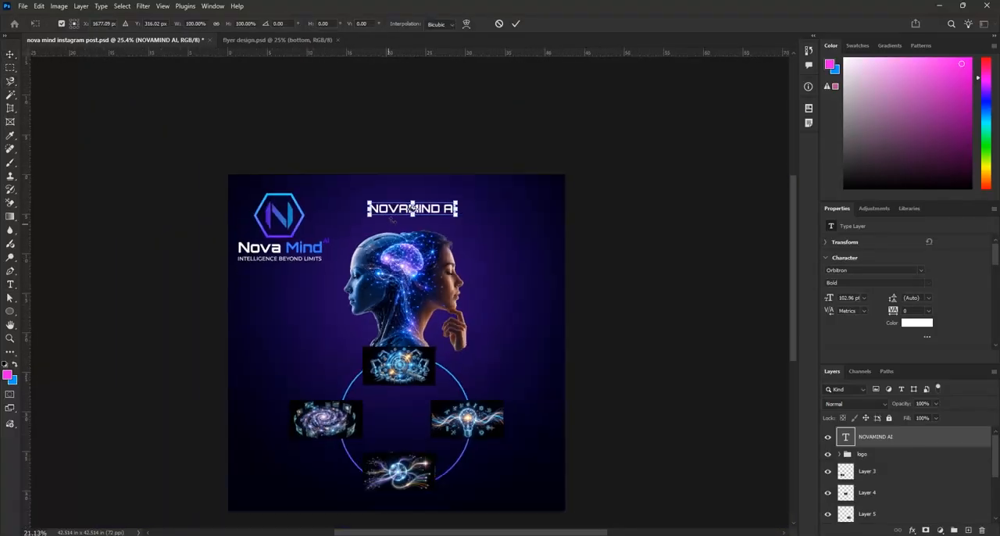
{"action": "key", "text": "ctrl+t"}
{"action": "left_click_drag", "start_coordinate": [451, 220], "coordinate": [511, 239]}
{"action": "left_click_drag", "start_coordinate": [434, 215], "coordinate": [440, 215]}
{"action": "left_click_drag", "start_coordinate": [504, 215], "coordinate": [476, 210]}
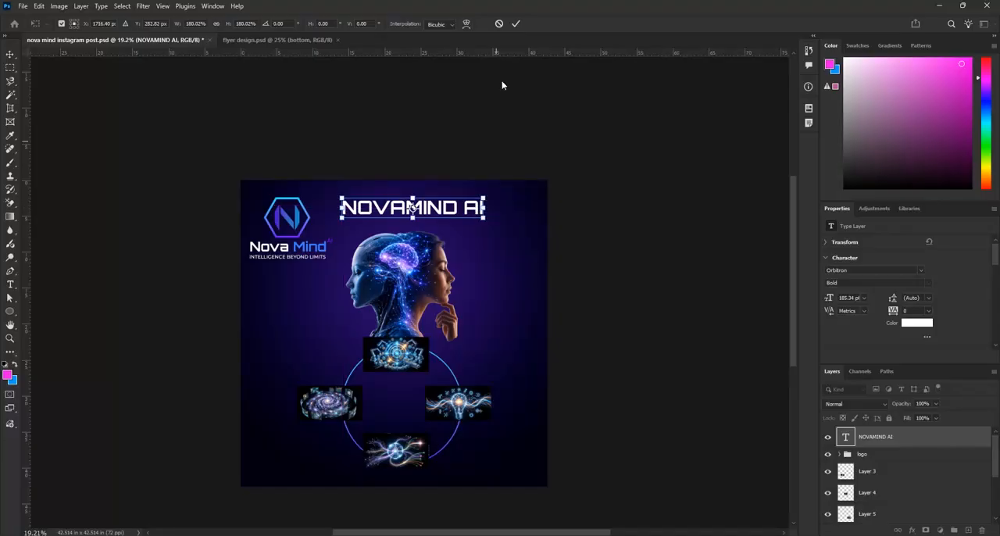
{"action": "left_click", "coordinate": [515, 24]}
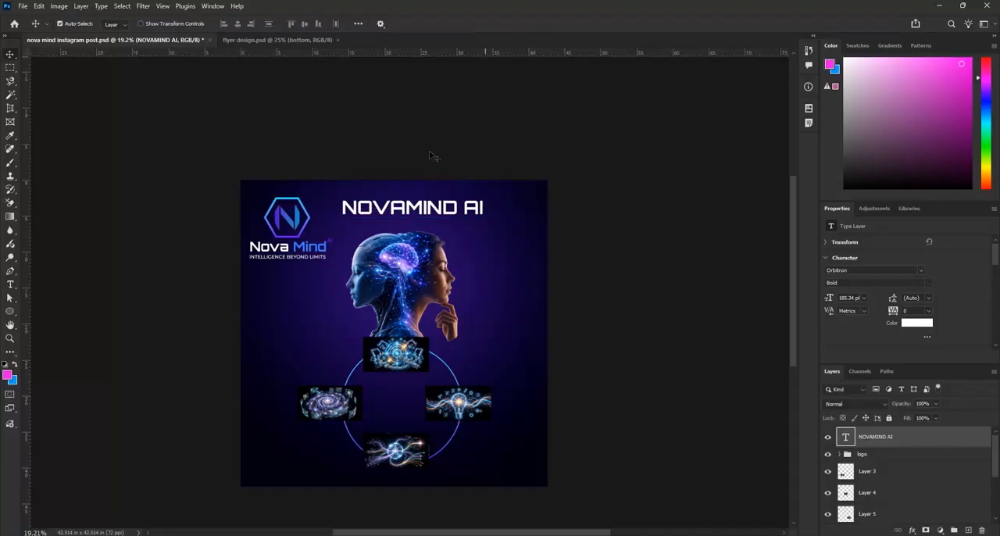
Set the NOVAMIND AI headline's font size to 200 pt
{"action": "double_click", "coordinate": [422, 207]}
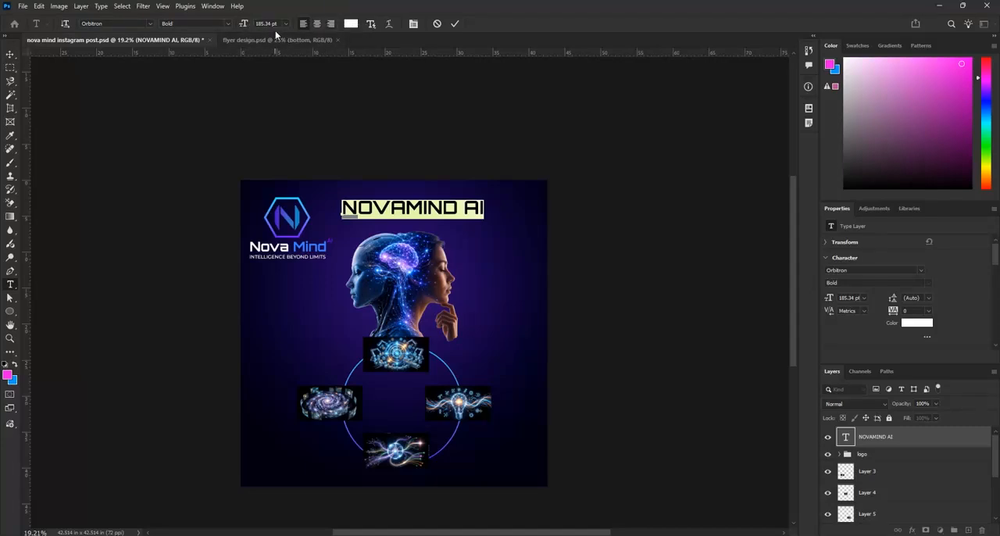
{"action": "left_click", "coordinate": [240, 25]}
{"action": "type", "text": "200"}
{"action": "key", "text": "Return"}
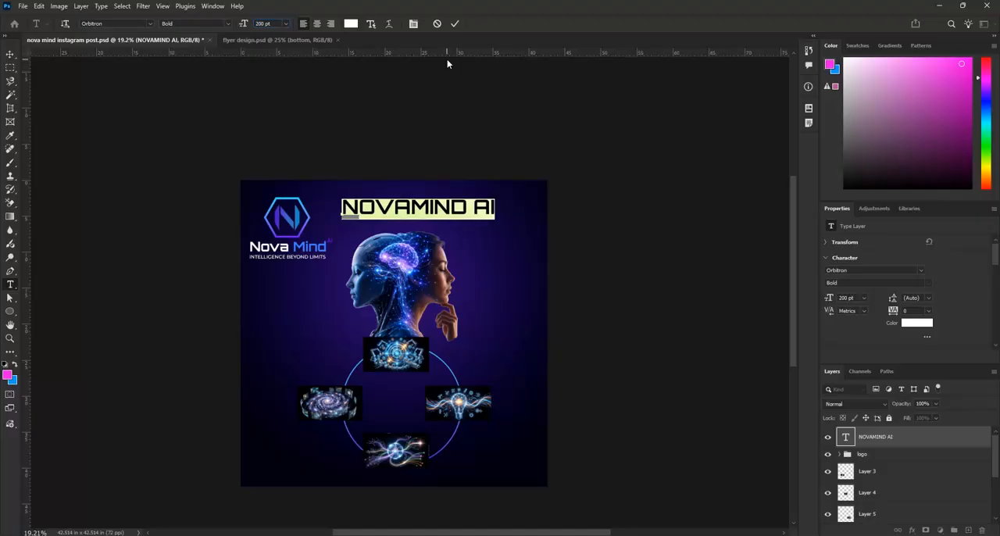
{"action": "left_click", "coordinate": [454, 24]}
Nudge the headline slightly left so it sits more centrally above the heads, and save the document
{"action": "key", "text": "v"}
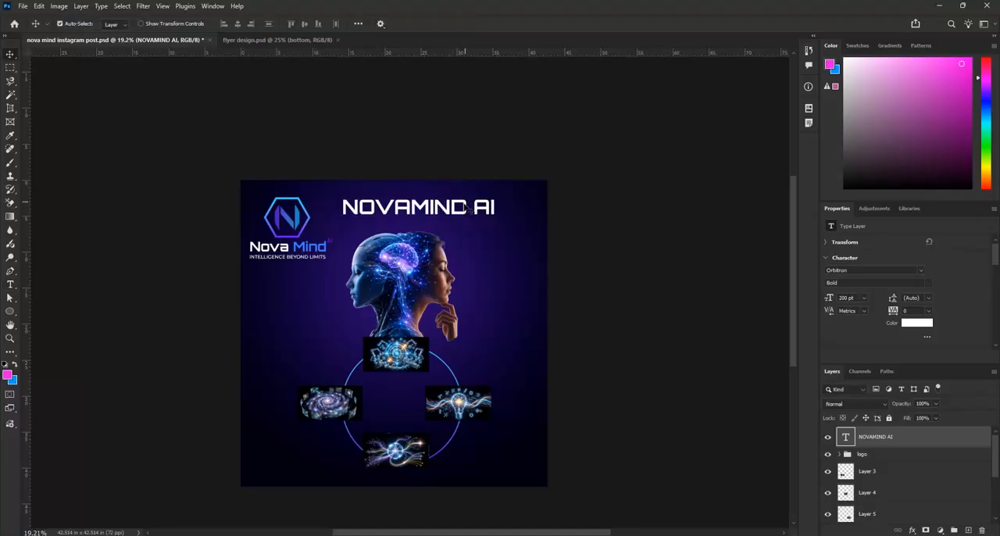
{"action": "left_click_drag", "start_coordinate": [467, 206], "coordinate": [458, 208]}
{"action": "key", "text": "ctrl+s"}
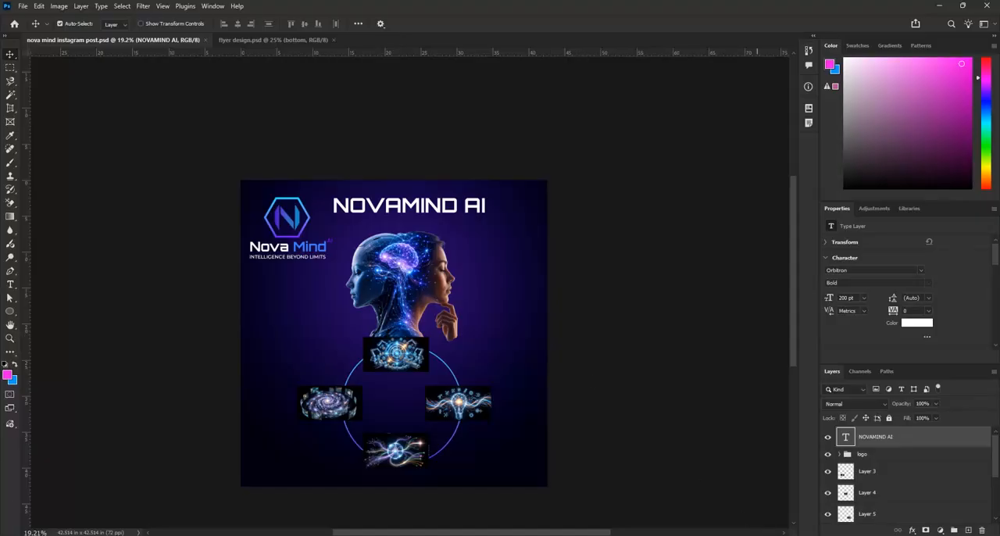
Copy the four supporting lines from Business Intelligence to Innovation in the Word document and return to Photoshop
{"action": "key", "text": "alt+Tab"}
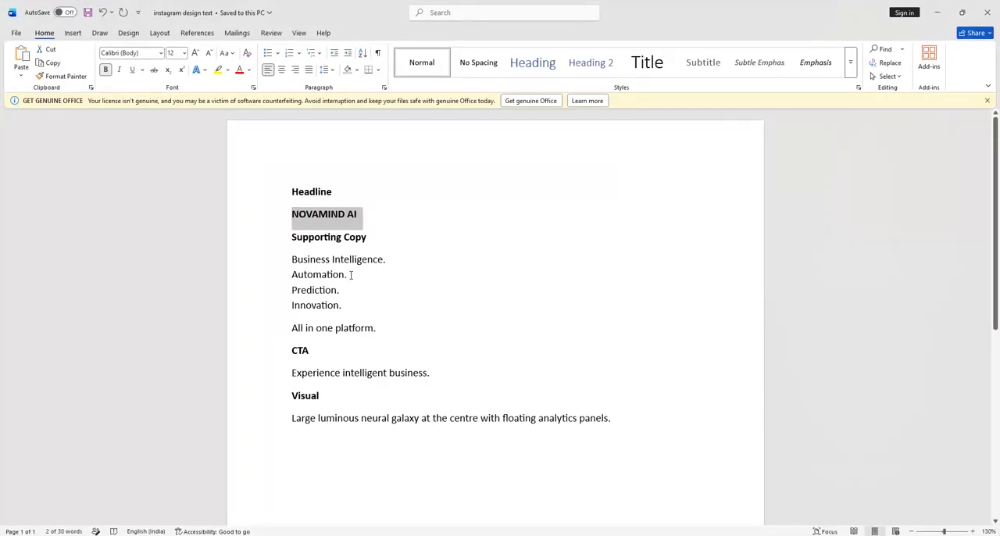
{"action": "left_click_drag", "start_coordinate": [293, 261], "coordinate": [348, 309]}
{"action": "key", "text": "ctrl+c"}
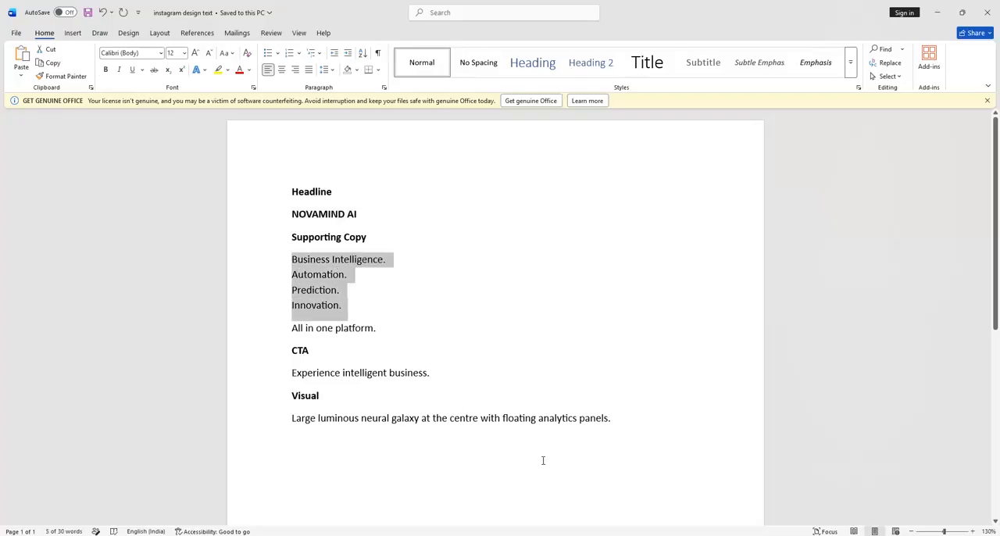
{"action": "left_click", "coordinate": [672, 535]}
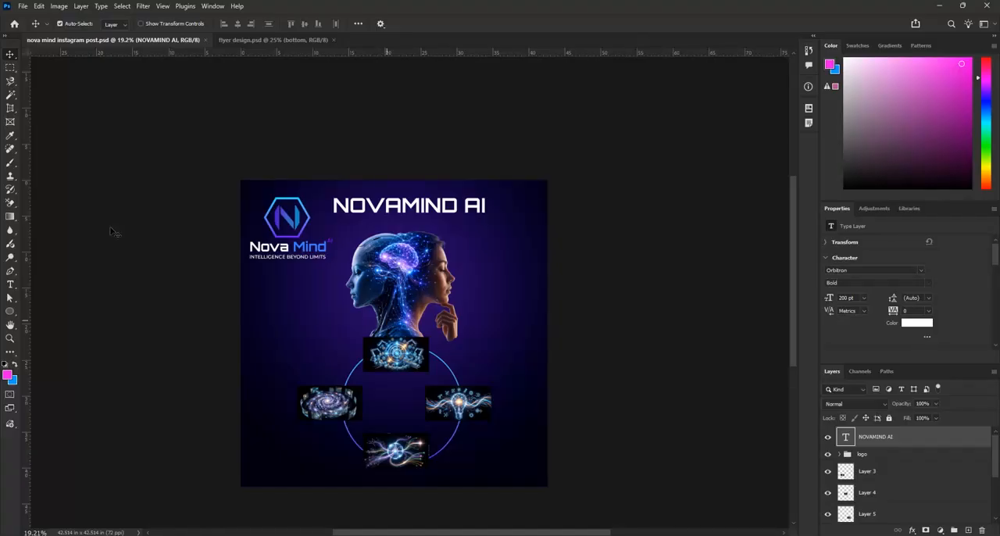
Add the four copied supporting lines as a new white Orbitron Bold text layer below the logo
{"action": "left_click", "coordinate": [13, 286]}
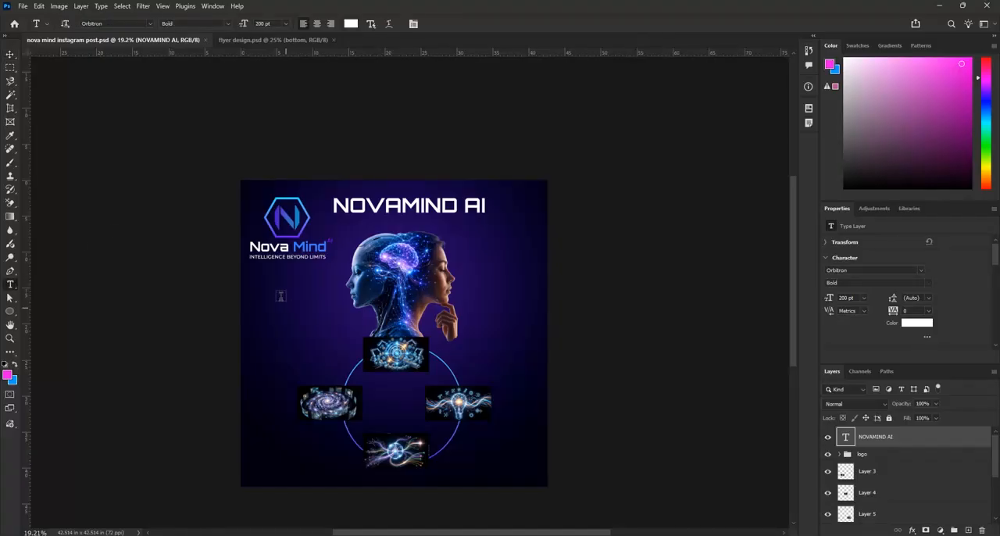
{"action": "left_click", "coordinate": [263, 284]}
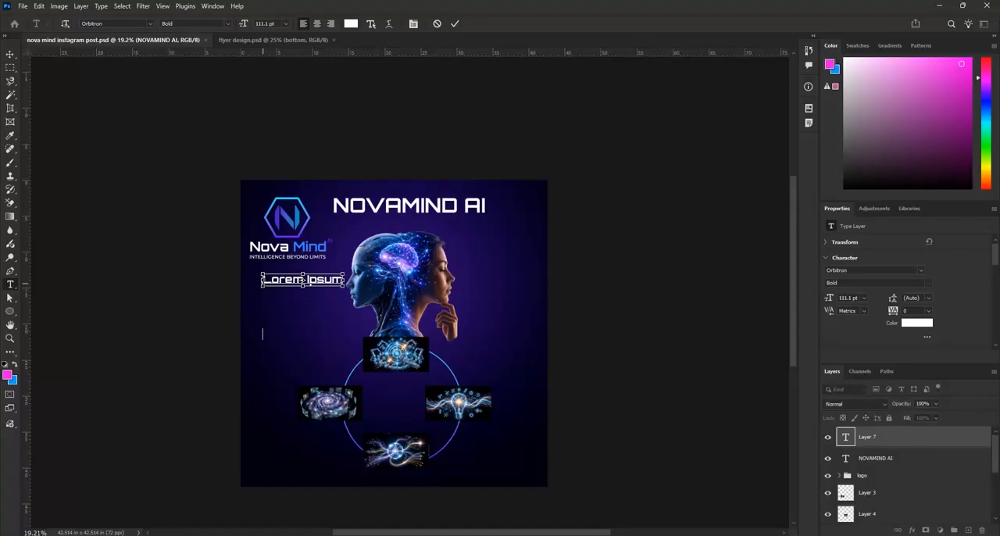
{"action": "key", "text": "ctrl+v"}
{"action": "left_click", "coordinate": [454, 23]}
{"action": "key", "text": "v"}
{"action": "scroll", "coordinate": [284, 337], "scroll_direction": "up", "scroll_amount": 3}
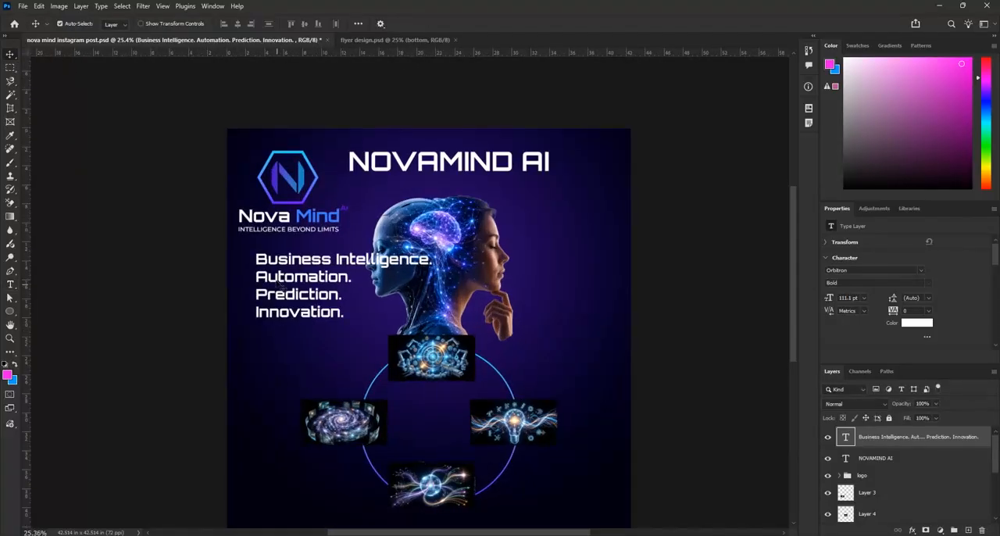
Cut the words Business Intelligence out of the four-line supporting text, leaving its full stop and the other three lines
{"action": "double_click", "coordinate": [269, 266]}
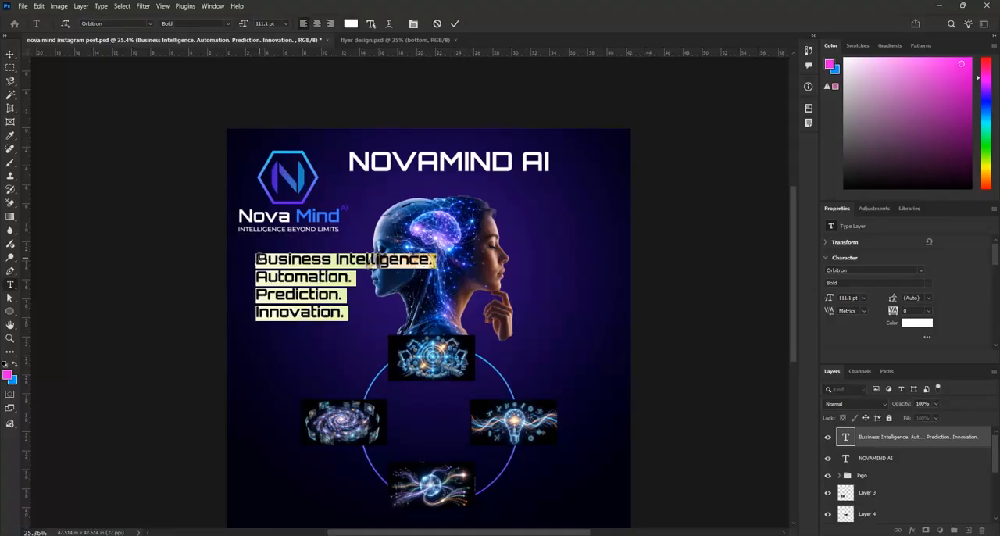
{"action": "left_click_drag", "start_coordinate": [256, 259], "coordinate": [430, 260]}
{"action": "key", "text": "ctrl+c"}
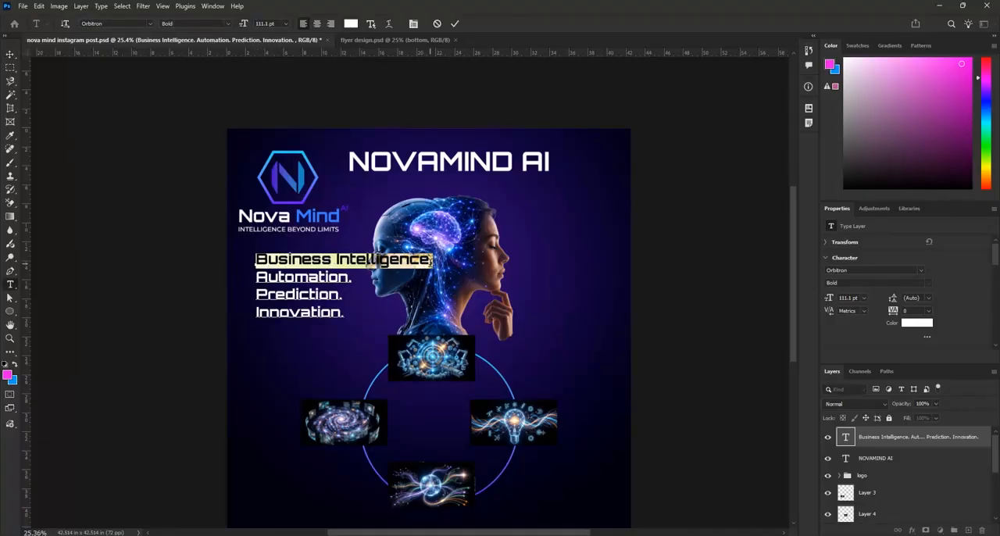
{"action": "key", "text": "BackSpace"}
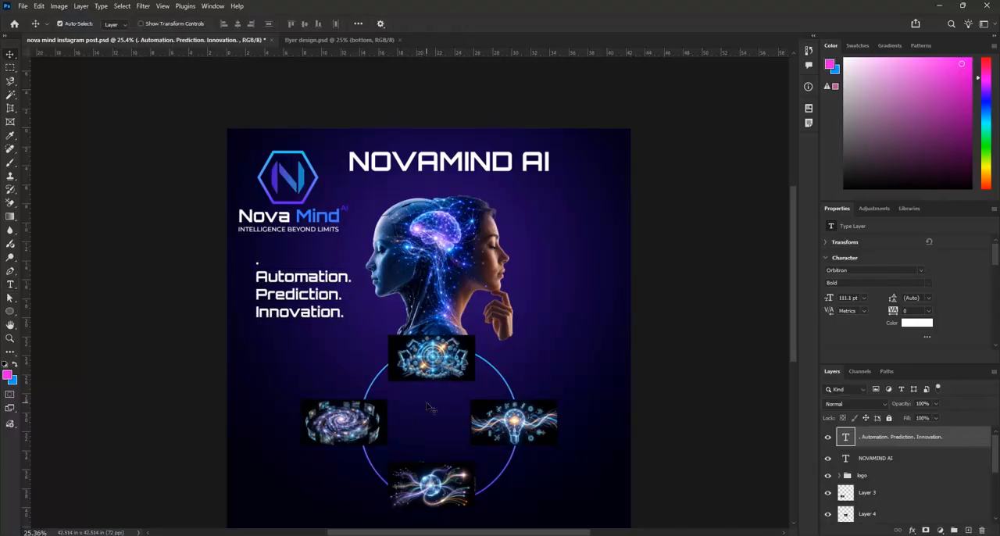
Paste Business Intelligence as a separate text layer and place it inside the circle, below the top illustration
{"action": "key", "text": "t"}
{"action": "left_click", "coordinate": [425, 405]}
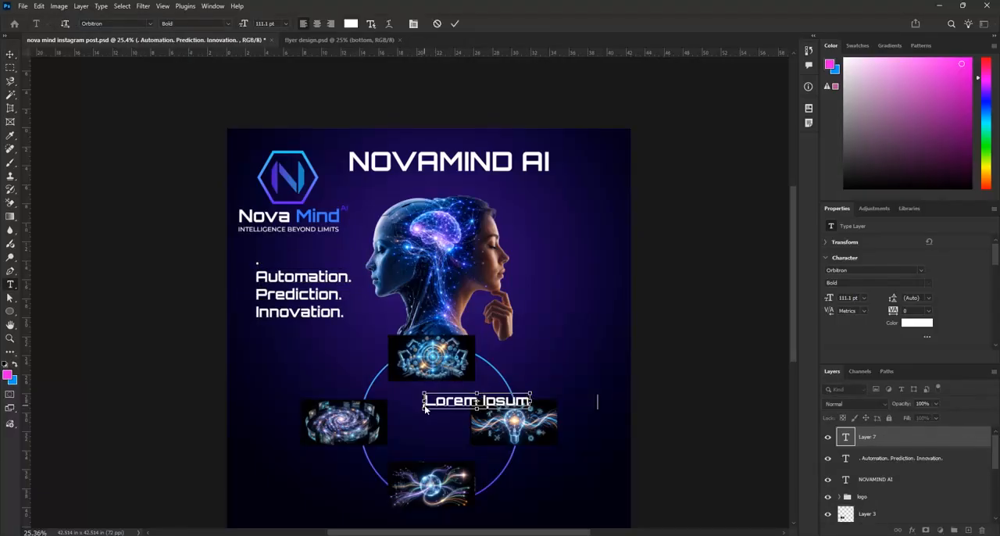
{"action": "key", "text": "ctrl+v"}
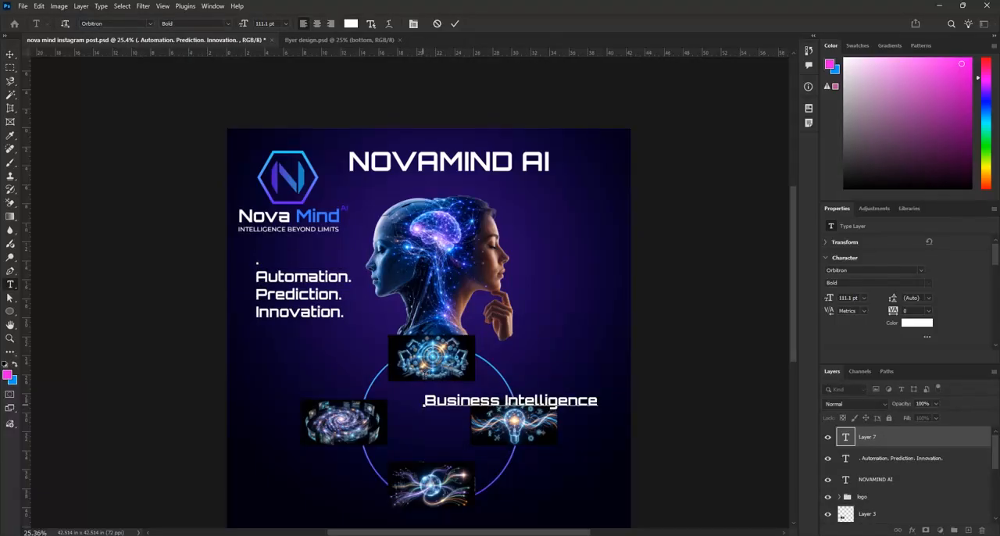
{"action": "left_click", "coordinate": [454, 24]}
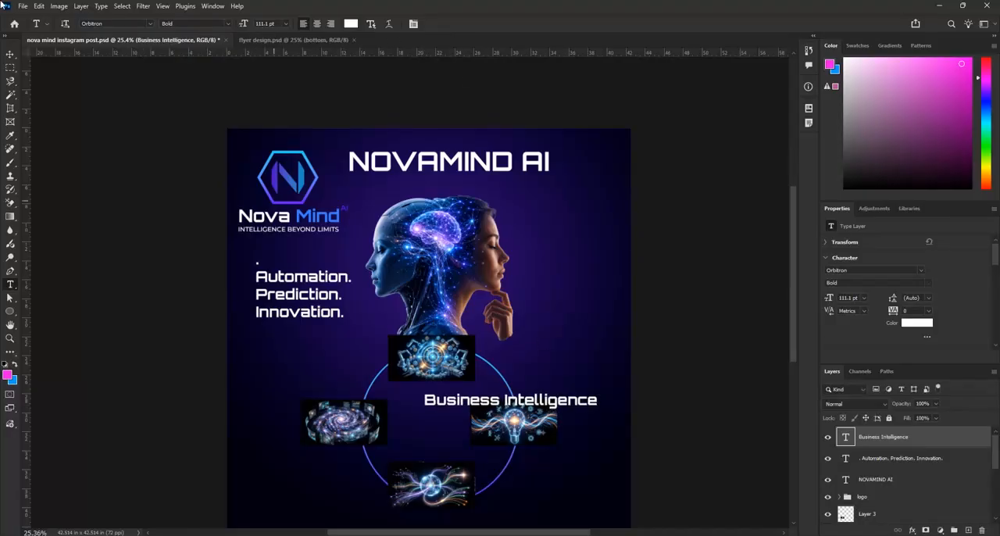
{"action": "left_click", "coordinate": [10, 54]}
{"action": "left_click_drag", "start_coordinate": [547, 394], "coordinate": [483, 389]}
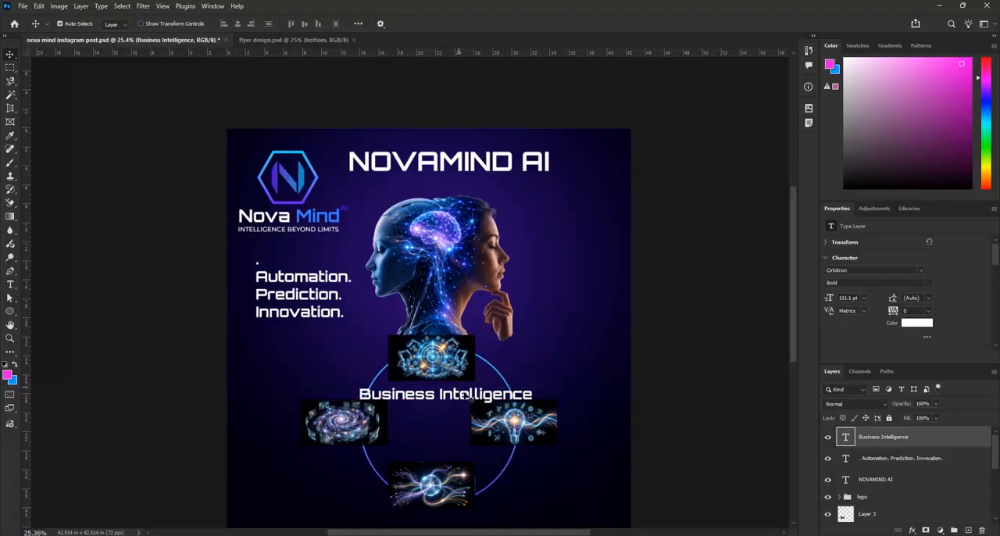
Reduce the Business Intelligence caption's font size to 48 pt
{"action": "double_click", "coordinate": [464, 397]}
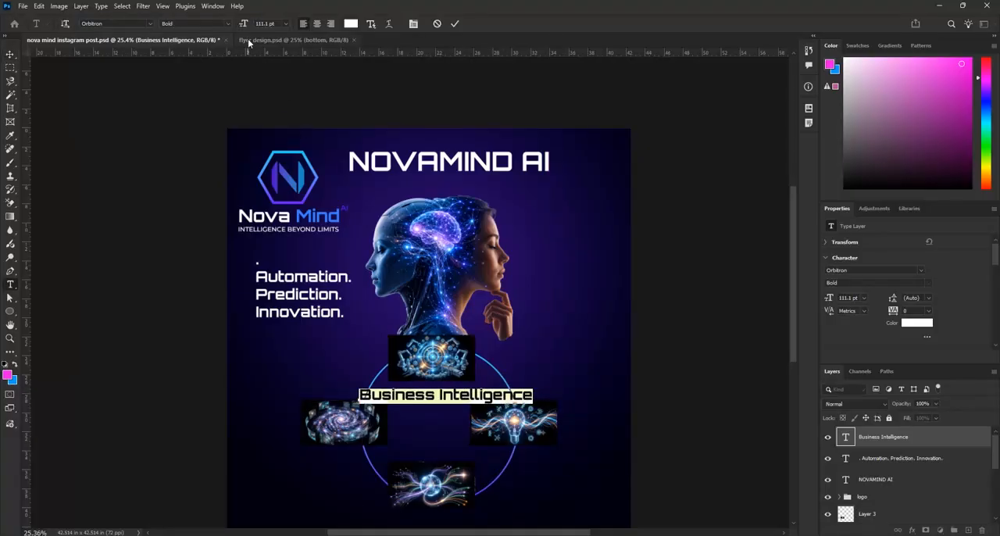
{"action": "left_click", "coordinate": [285, 25]}
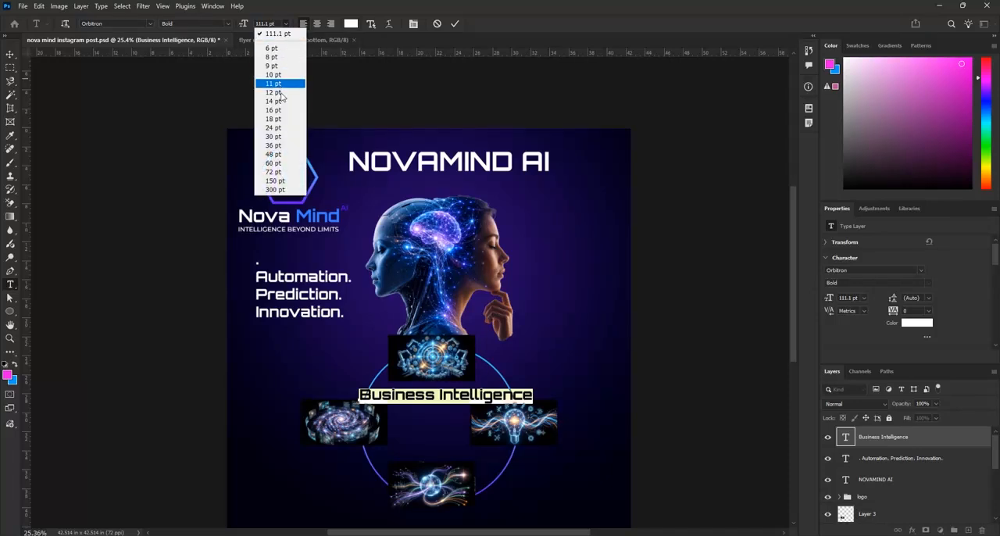
{"action": "left_click", "coordinate": [283, 128]}
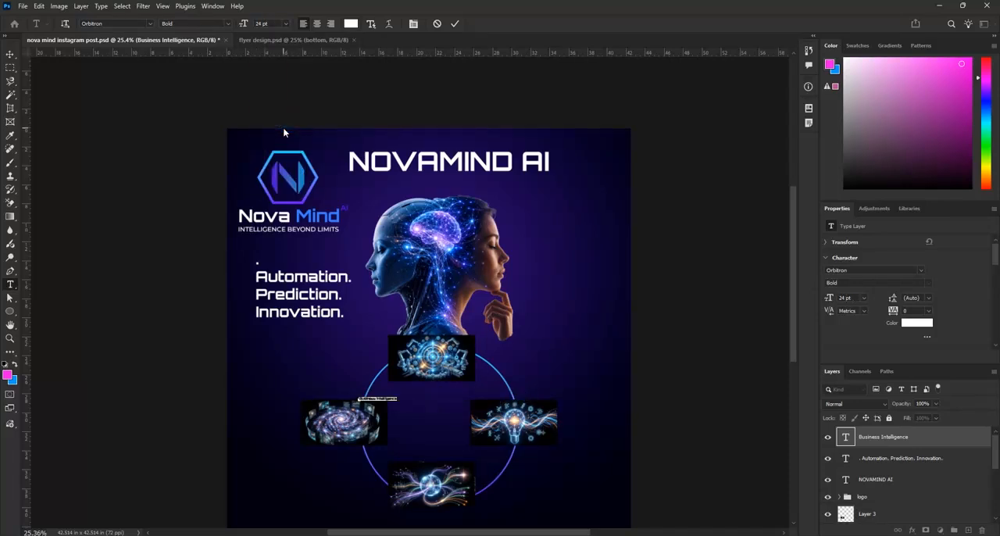
{"action": "left_click", "coordinate": [286, 25]}
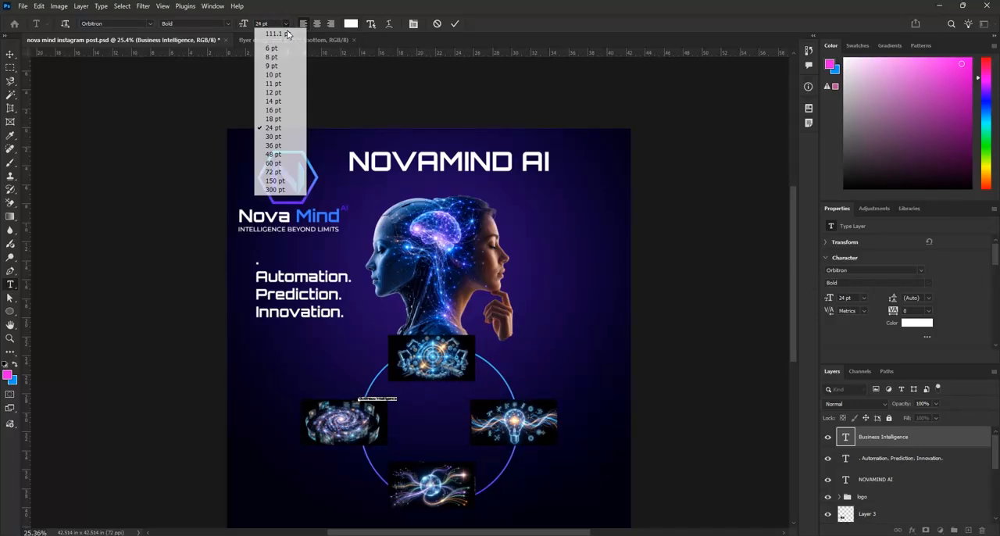
{"action": "left_click", "coordinate": [280, 148]}
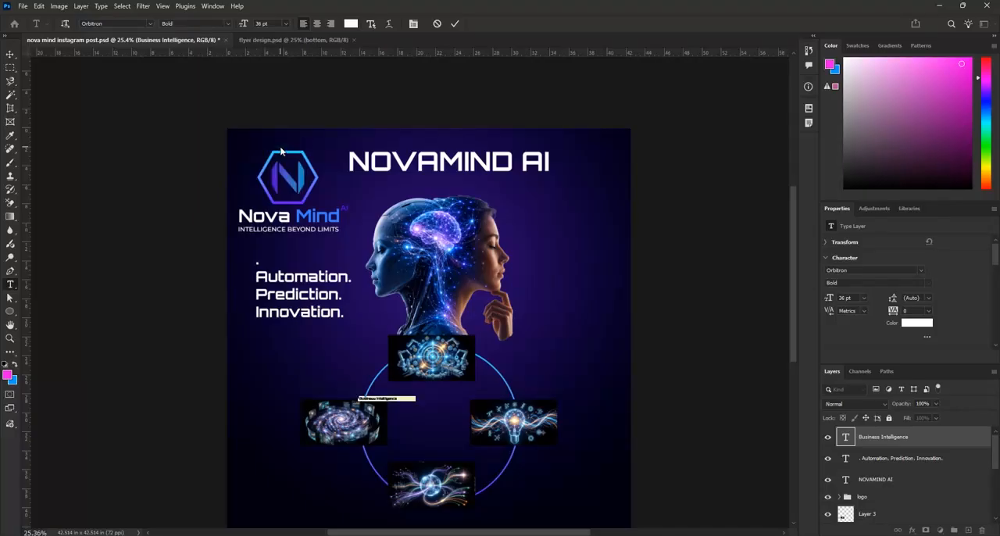
{"action": "left_click", "coordinate": [286, 25]}
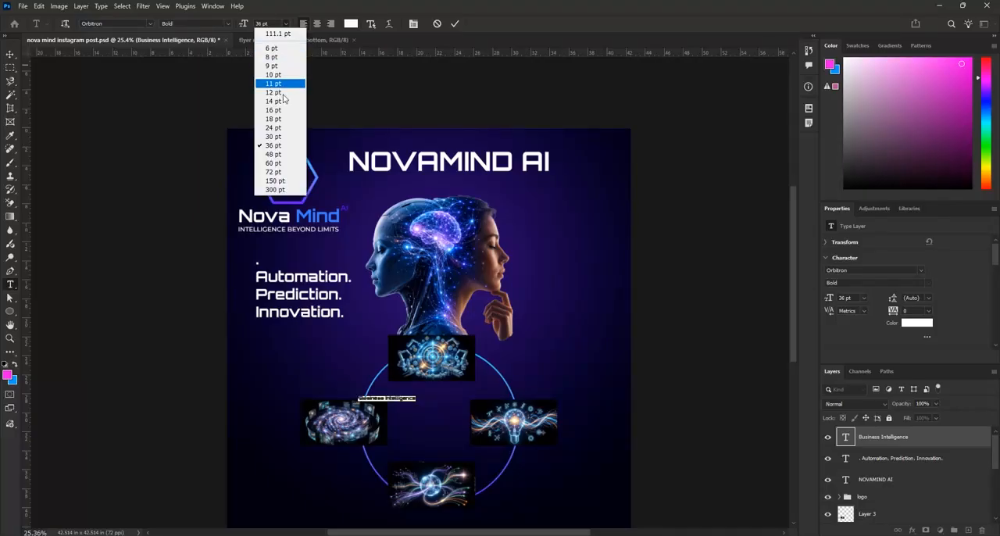
{"action": "left_click", "coordinate": [288, 154]}
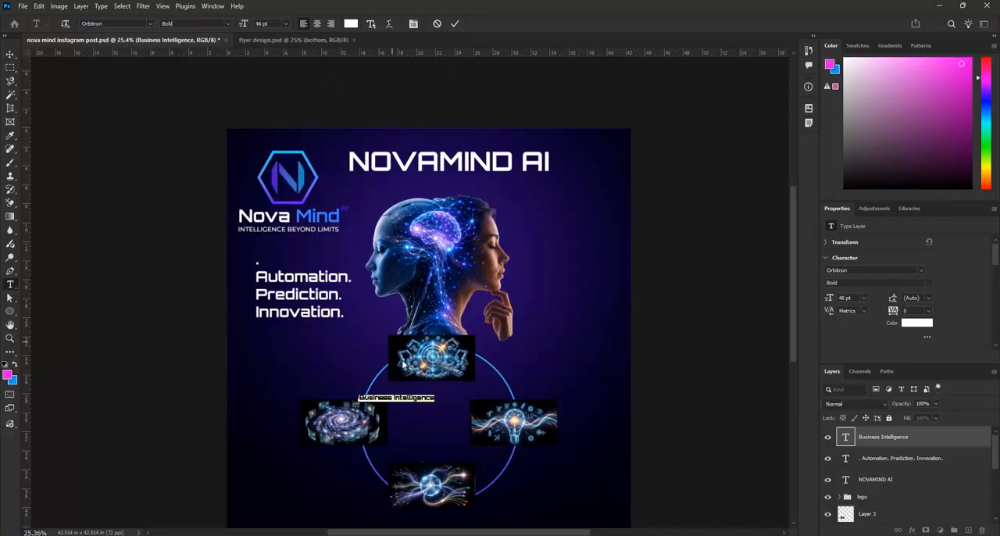
Change the Business Intelligence caption's font to Montserrat Light and commit the text edit
{"action": "scroll", "coordinate": [394, 419], "scroll_direction": "up", "scroll_amount": 1}
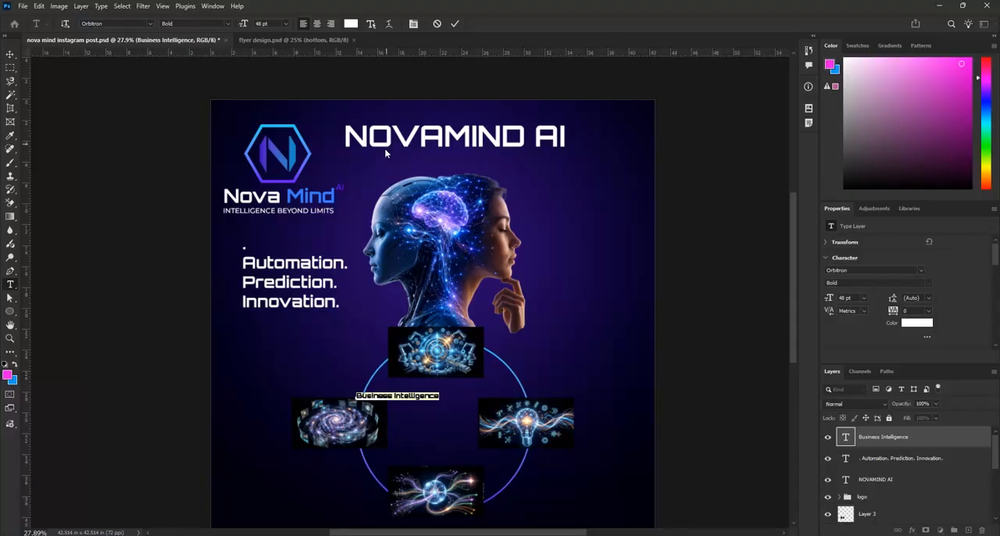
{"action": "scroll", "coordinate": [382, 410], "scroll_direction": "up", "scroll_amount": 4}
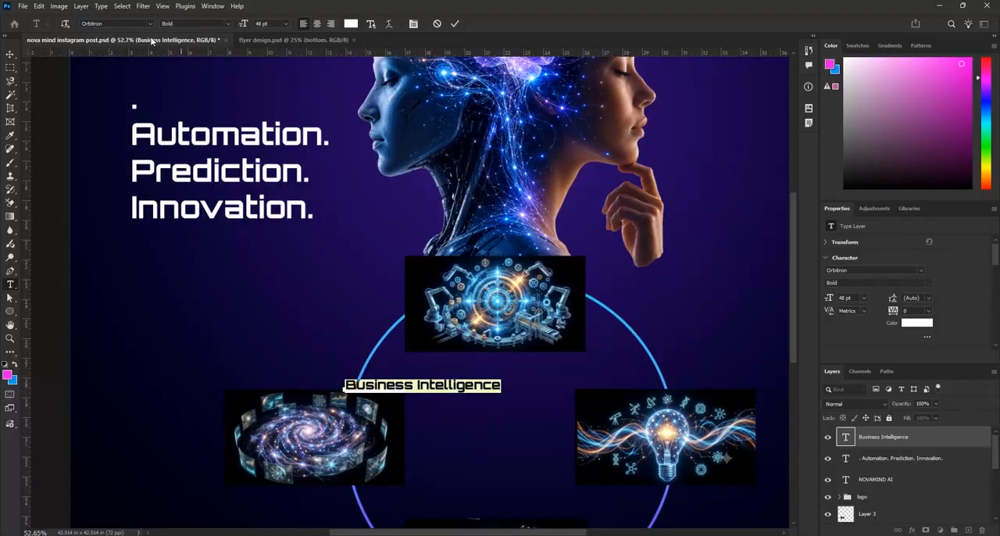
{"action": "left_click", "coordinate": [151, 23]}
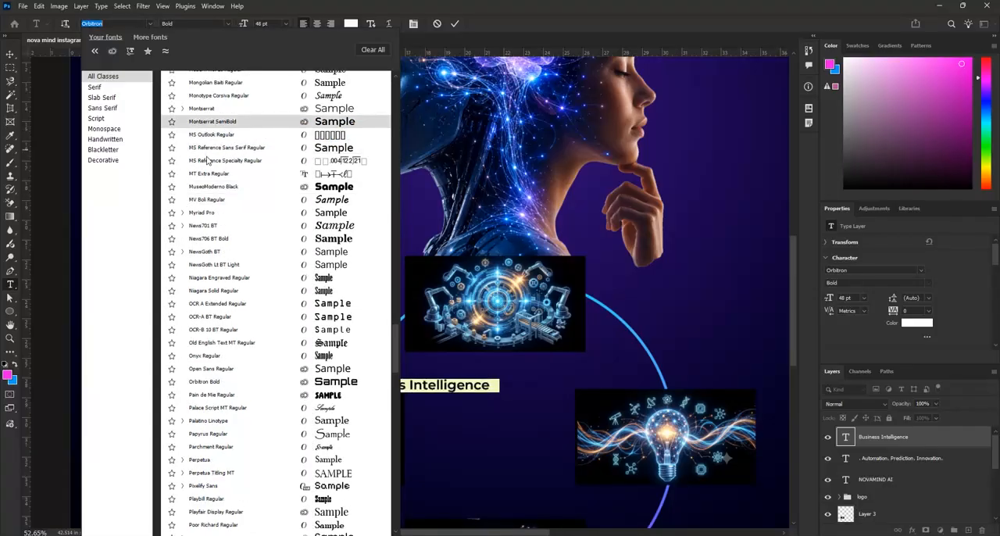
{"action": "left_click", "coordinate": [202, 109]}
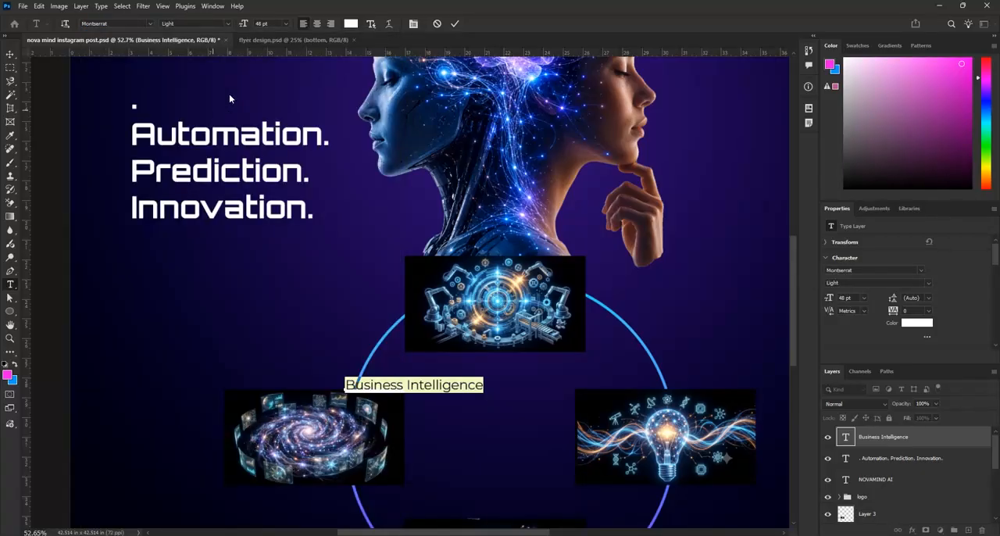
{"action": "key", "text": "ctrl+Return"}
Move the Business Intelligence caption so it sits centred just beneath the circle's top illustration
{"action": "key", "text": "v"}
{"action": "left_click_drag", "start_coordinate": [446, 387], "coordinate": [522, 373]}
{"action": "scroll", "coordinate": [466, 377], "scroll_direction": "down", "scroll_amount": 3}
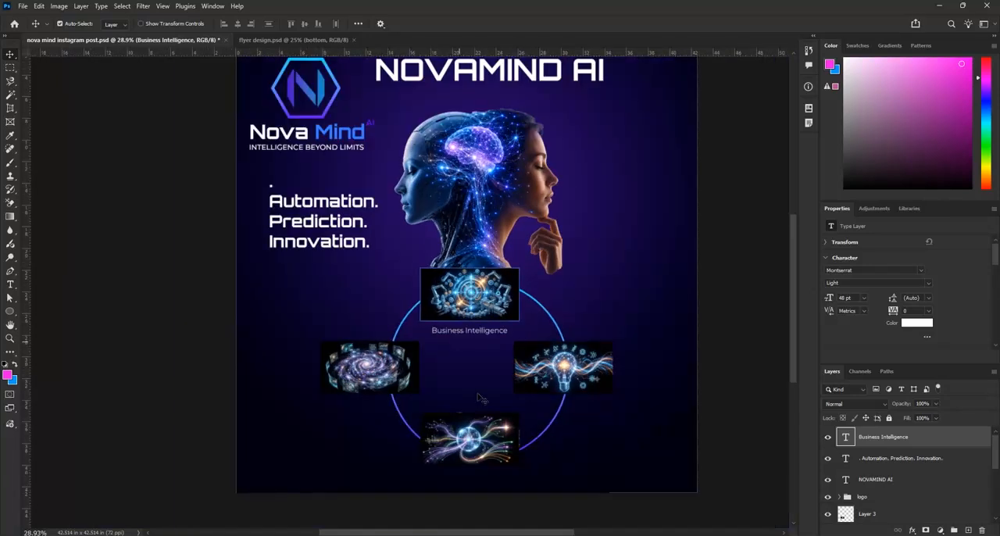
{"action": "scroll", "coordinate": [466, 377], "scroll_direction": "up", "scroll_amount": 2}
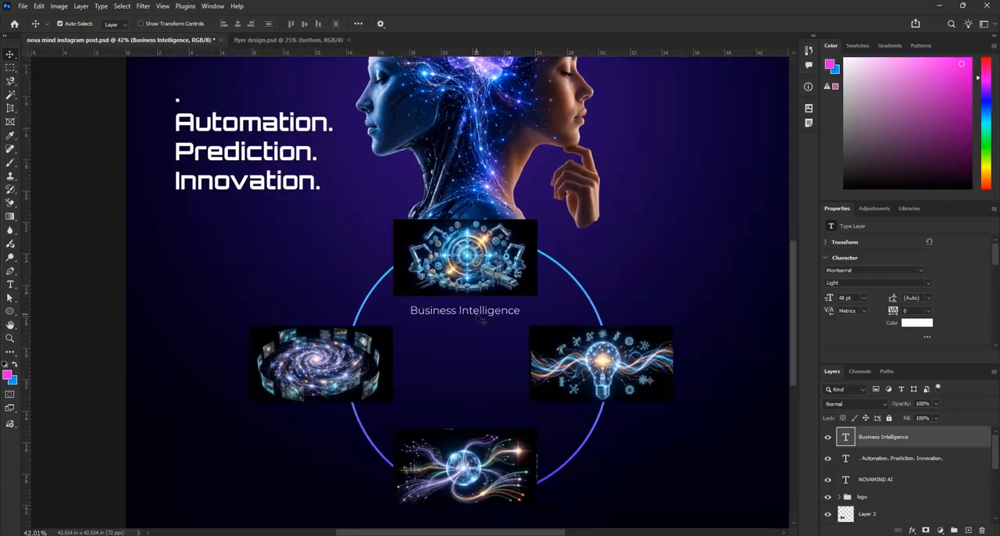
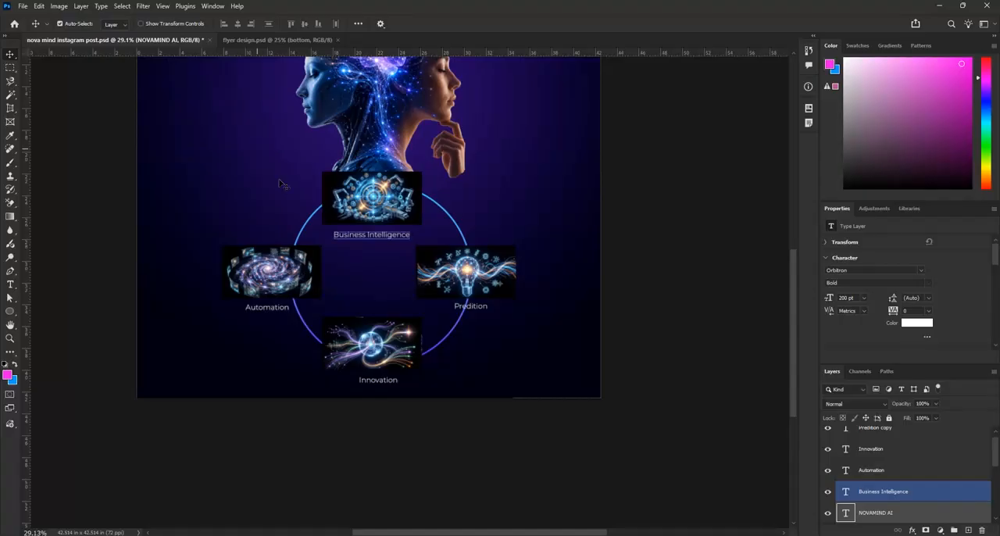
Fine-tune the Business Intelligence, Automation and Predition captions so each sits centred just beneath its illustration
{"action": "scroll", "coordinate": [397, 273], "scroll_direction": "down", "scroll_amount": 3}
{"action": "scroll", "coordinate": [400, 281], "scroll_direction": "up", "scroll_amount": 3}
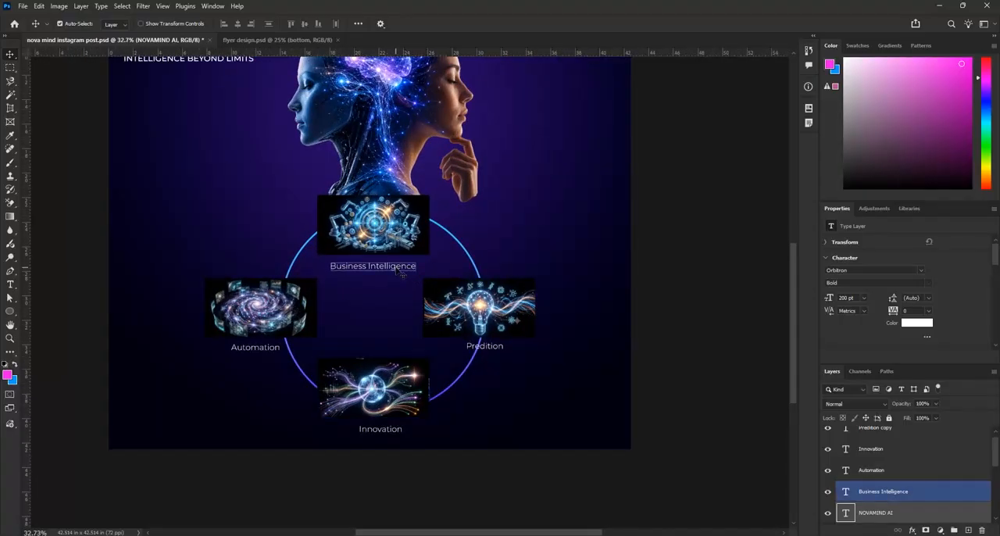
{"action": "left_click_drag", "start_coordinate": [400, 270], "coordinate": [397, 271]}
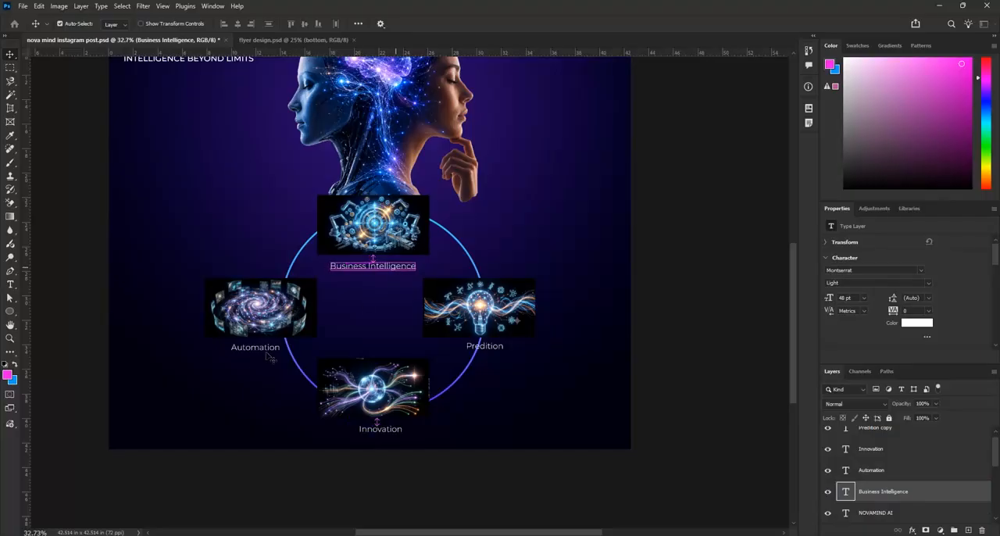
{"action": "left_click_drag", "start_coordinate": [266, 351], "coordinate": [264, 351]}
{"action": "left_click", "coordinate": [271, 324]}
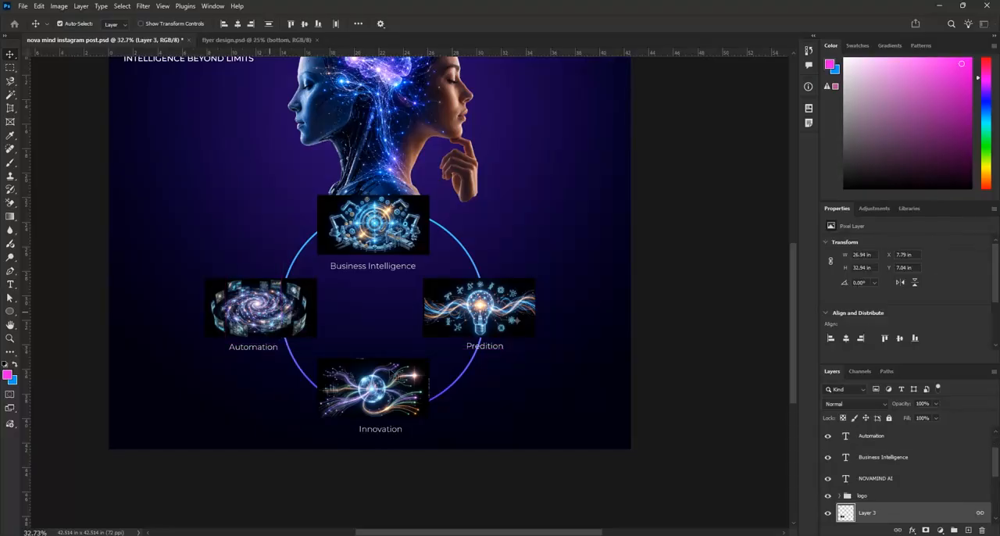
{"action": "left_click_drag", "start_coordinate": [495, 353], "coordinate": [484, 353]}
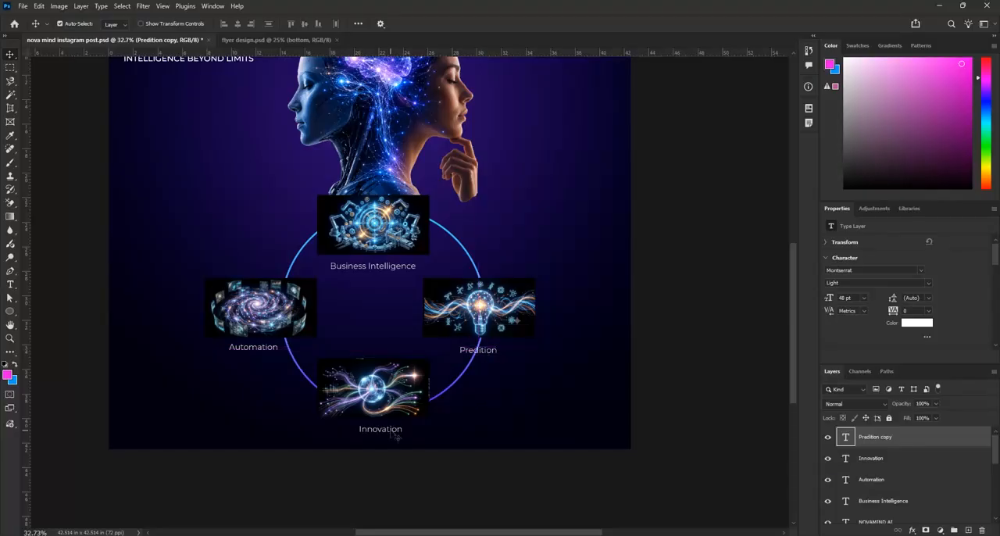
{"action": "scroll", "coordinate": [485, 388], "scroll_direction": "down", "scroll_amount": 1}
{"action": "scroll", "coordinate": [485, 388], "scroll_direction": "up", "scroll_amount": 3}
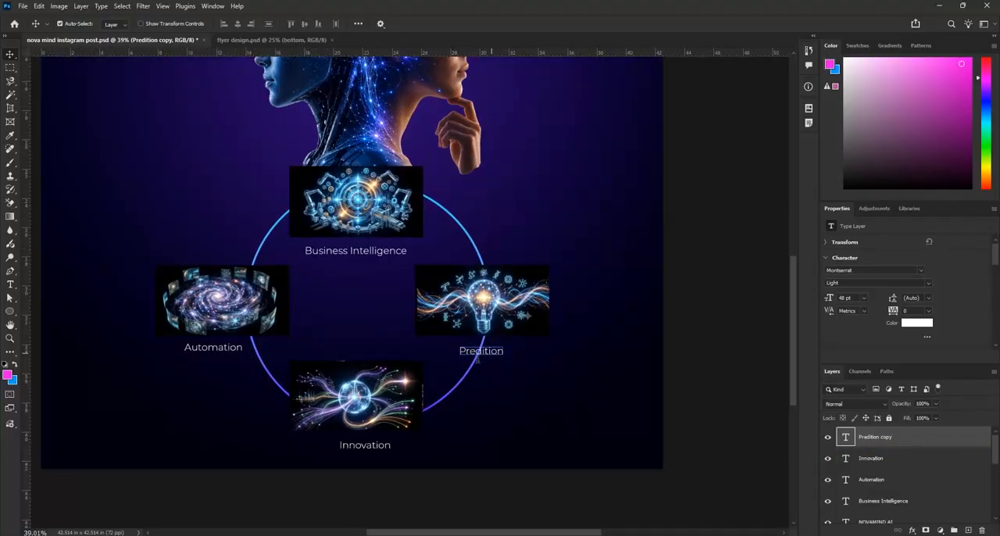
Increase the font size of the Predition and Business Intelligence captions to 60 pt
{"action": "double_click", "coordinate": [478, 353]}
{"action": "left_click", "coordinate": [285, 28]}
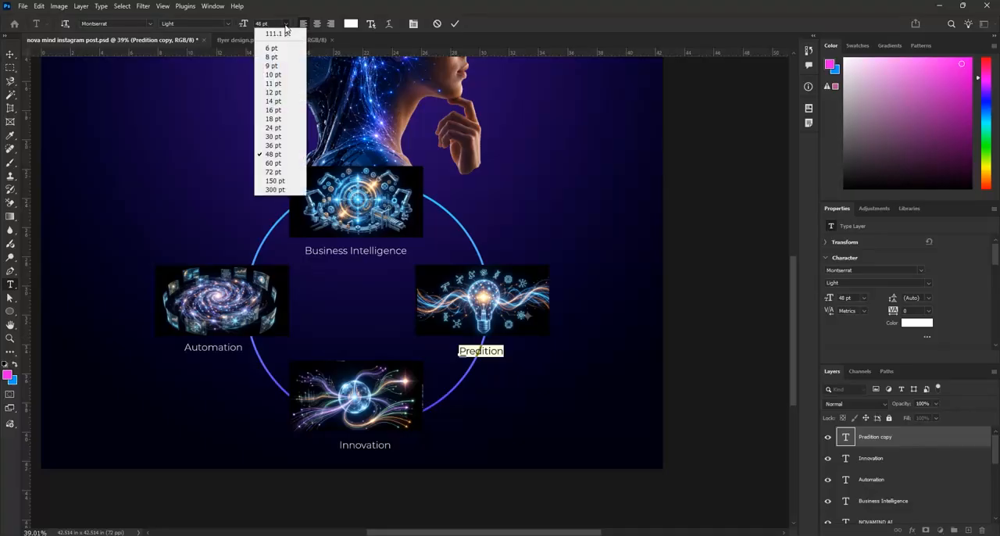
{"action": "left_click", "coordinate": [278, 163]}
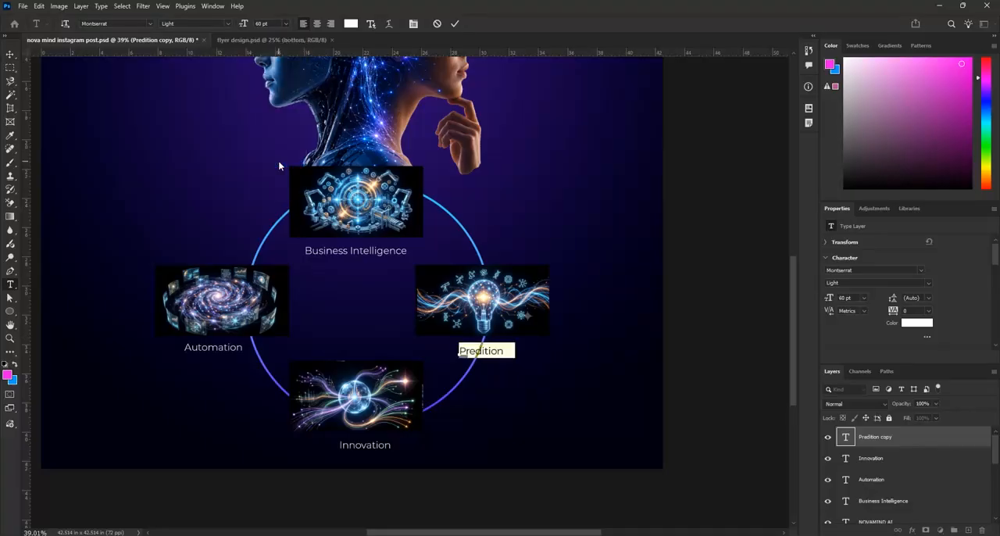
{"action": "left_click", "coordinate": [375, 188]}
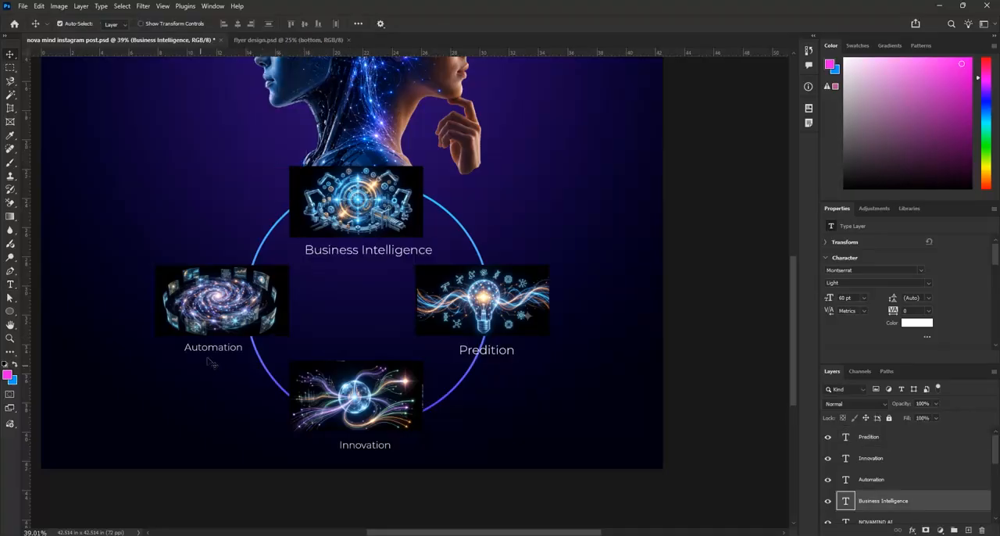
Increase the Automation caption's font size to 60 pt and commit the text edit
{"action": "double_click", "coordinate": [216, 350]}
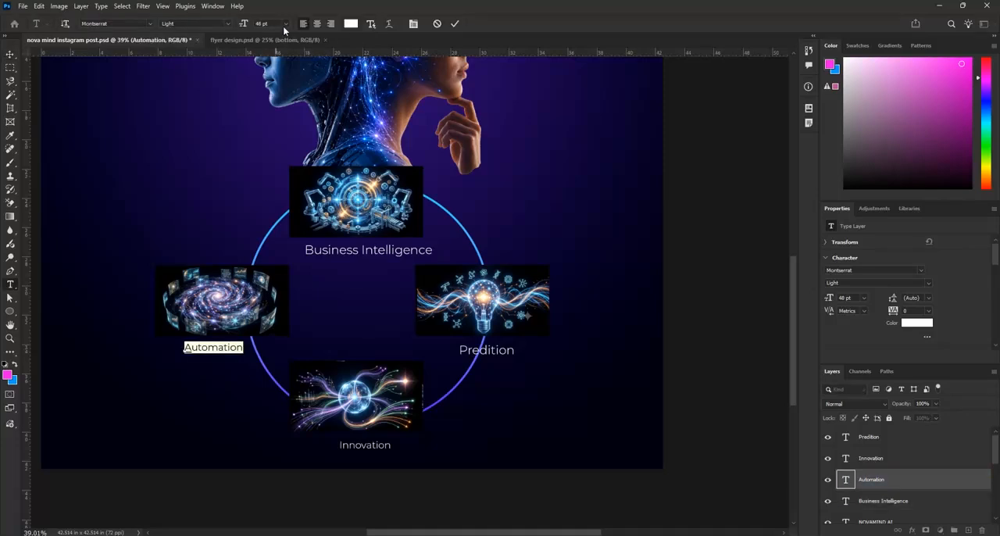
{"action": "left_click", "coordinate": [286, 24]}
{"action": "left_click", "coordinate": [275, 163]}
{"action": "left_click", "coordinate": [455, 24]}
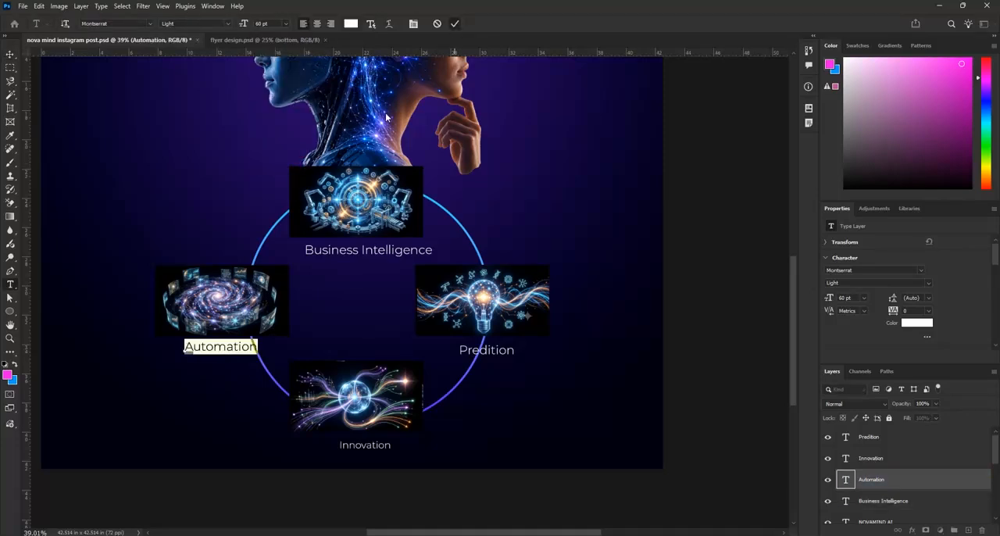
Set the Innovation caption's font size to 60 pt and commit the text edit
{"action": "left_click", "coordinate": [390, 452]}
{"action": "left_click", "coordinate": [384, 453]}
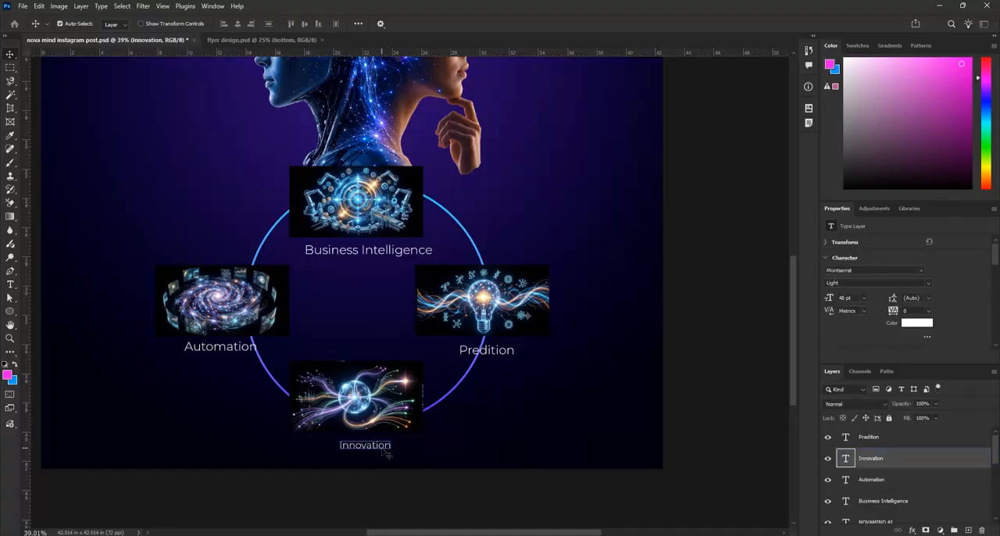
{"action": "double_click", "coordinate": [371, 445]}
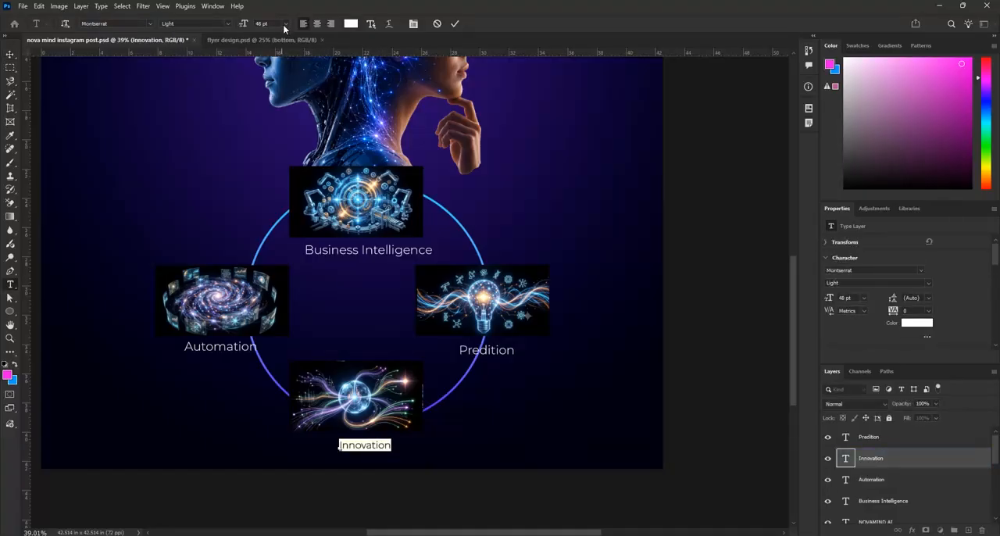
{"action": "left_click", "coordinate": [285, 24]}
{"action": "left_click", "coordinate": [274, 163]}
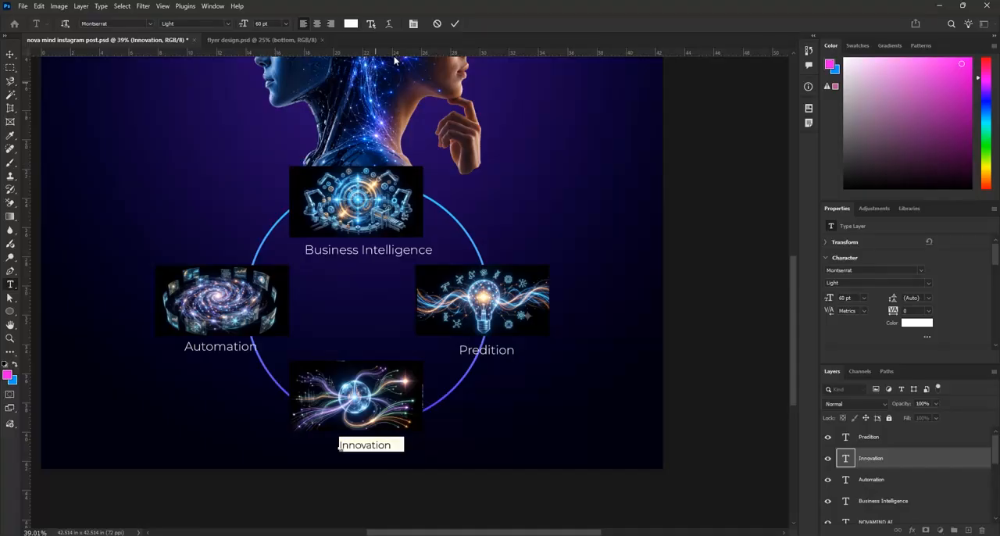
{"action": "left_click", "coordinate": [455, 24]}
{"action": "key", "text": "v"}
Re-centre the enlarged Innovation, Automation, Predition and Business Intelligence captions beneath their illustrations
{"action": "scroll", "coordinate": [281, 219], "scroll_direction": "down", "scroll_amount": 1}
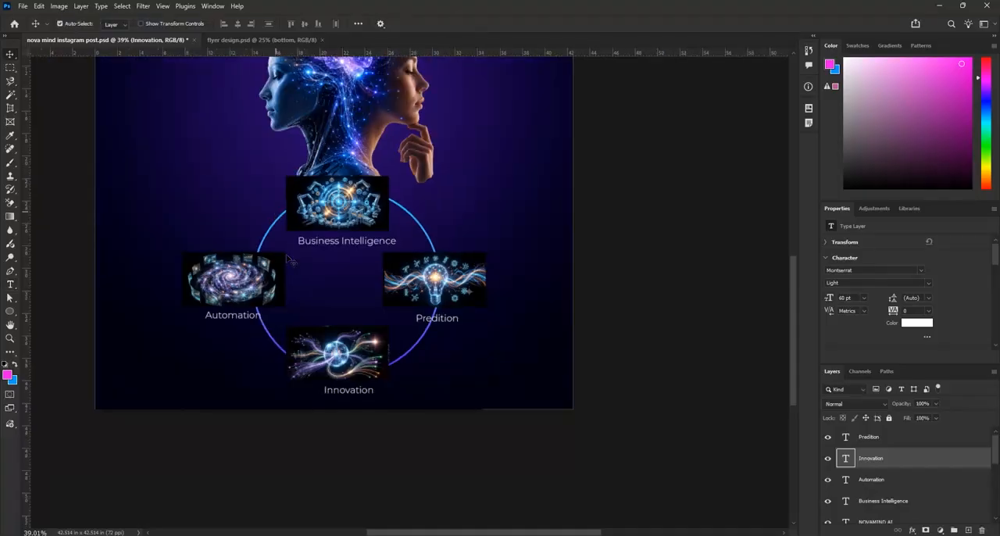
{"action": "scroll", "coordinate": [355, 394], "scroll_direction": "up", "scroll_amount": 1}
{"action": "left_click_drag", "start_coordinate": [363, 402], "coordinate": [348, 400]}
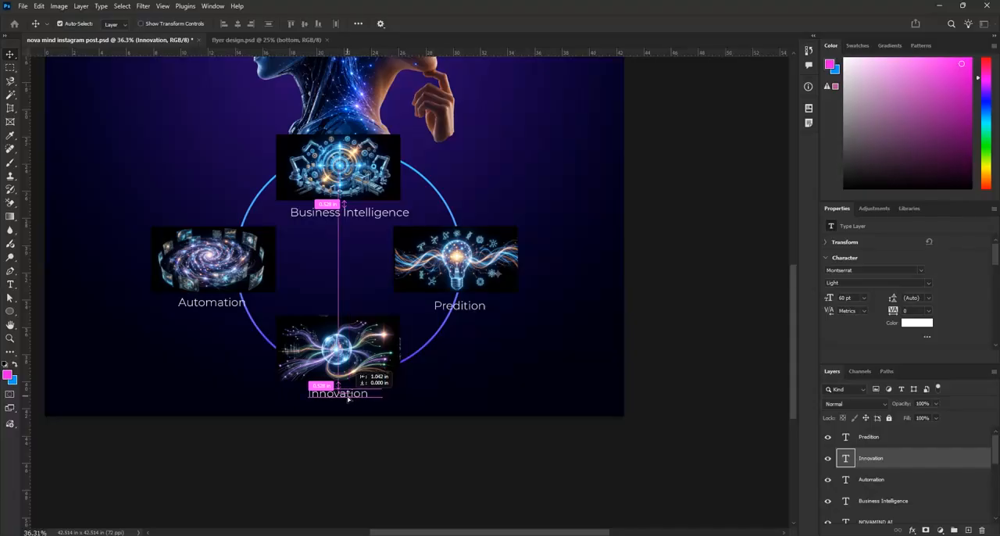
{"action": "left_click", "coordinate": [224, 306]}
{"action": "left_click_drag", "start_coordinate": [224, 306], "coordinate": [225, 306]}
{"action": "left_click_drag", "start_coordinate": [473, 309], "coordinate": [477, 308]}
{"action": "left_click_drag", "start_coordinate": [384, 219], "coordinate": [373, 222]}
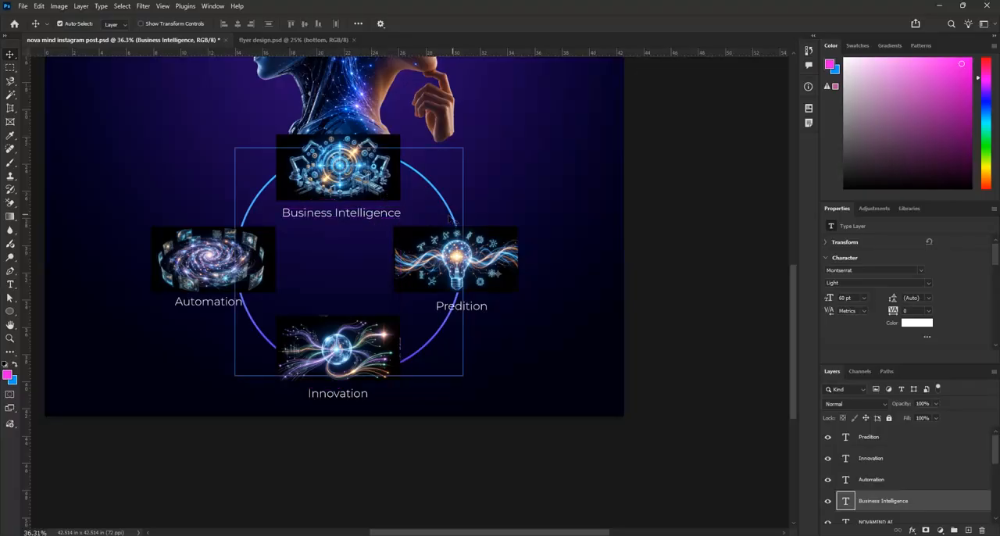
{"action": "left_click_drag", "start_coordinate": [385, 219], "coordinate": [379, 221]}
Nudge the Business Intelligence caption slightly to the right to centre it under the top illustration
{"action": "scroll", "coordinate": [391, 196], "scroll_direction": "up", "scroll_amount": 3}
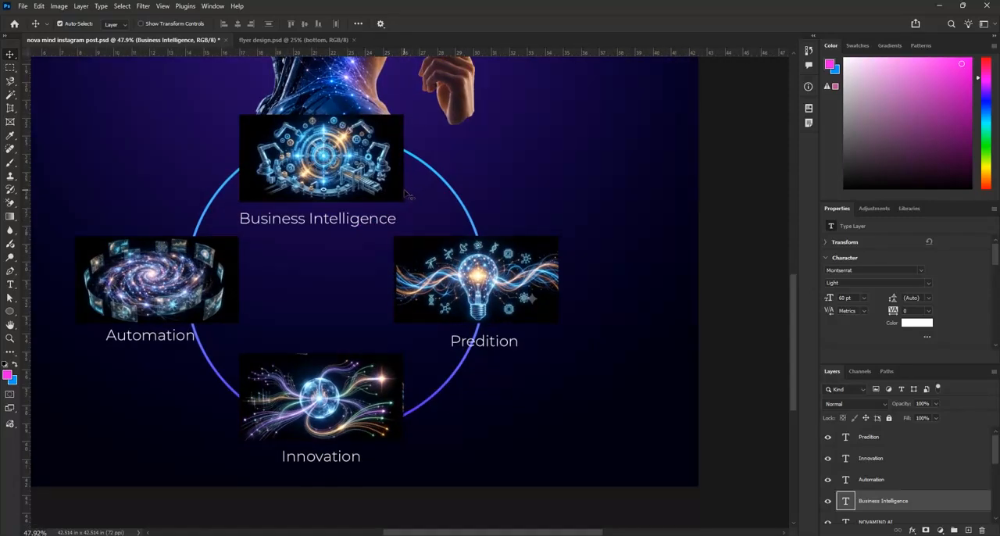
{"action": "key", "text": "Right"}
{"action": "key", "text": "Right"}
{"action": "key", "text": "Right"}
{"action": "key", "text": "Right"}
{"action": "key", "text": "Right"}
{"action": "key", "text": "Right"}
{"action": "key", "text": "Right"}
{"action": "key", "text": "Right"}
{"action": "key", "text": "Right"}
{"action": "key", "text": "Right"}
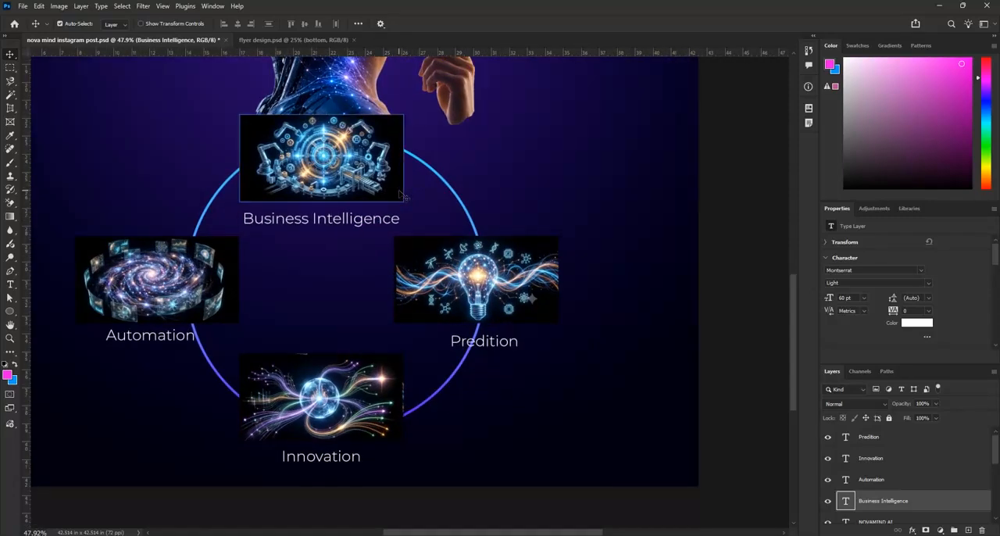
Nudge the Automation caption down to bring it closer to the height of the Predition caption
{"action": "left_click", "coordinate": [504, 344]}
{"action": "left_click", "coordinate": [176, 337]}
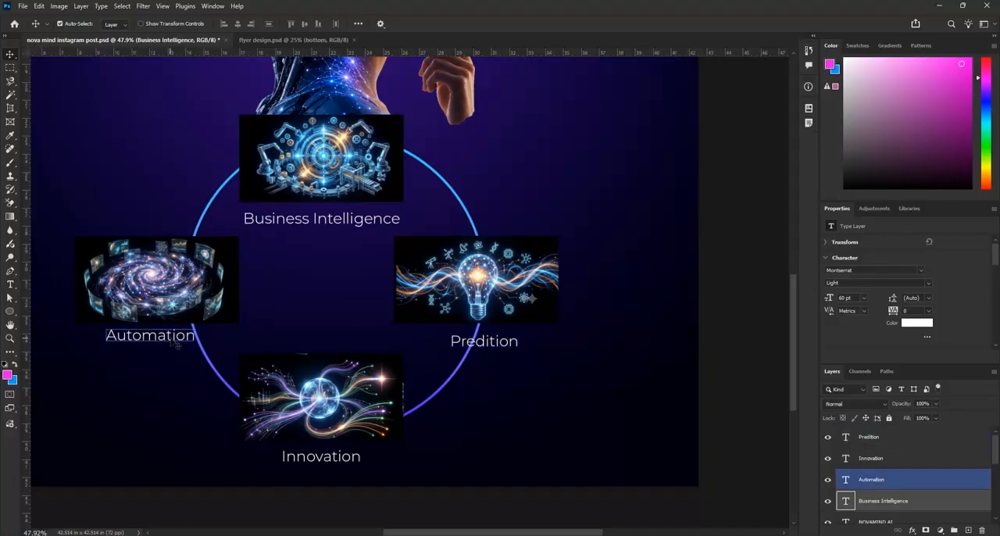
{"action": "key", "text": "Down"}
{"action": "key", "text": "Down"}
{"action": "key", "text": "Down"}
{"action": "key", "text": "Down"}
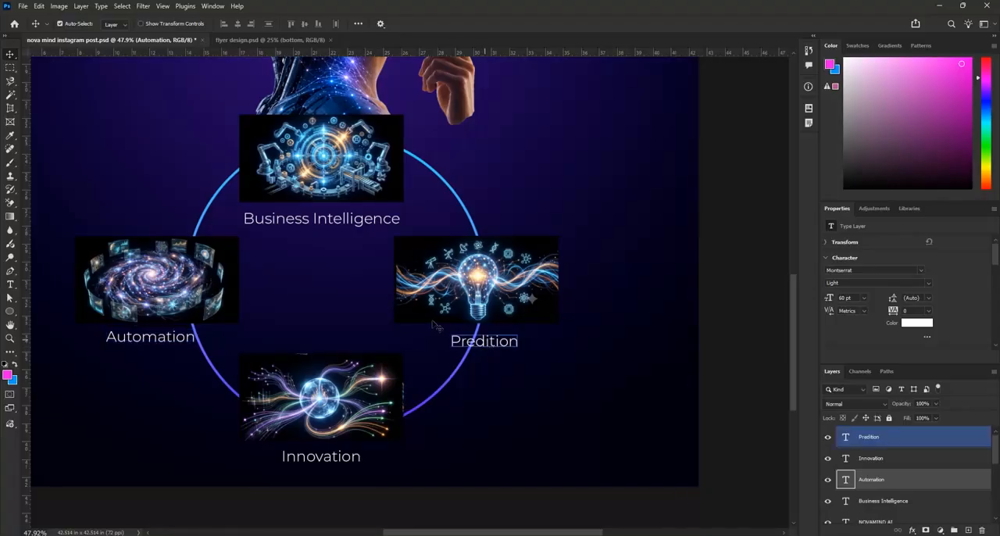
{"action": "key", "text": "Down"}
{"action": "key", "text": "Down"}
{"action": "key", "text": "Down"}
{"action": "key", "text": "Down"}
Save the Instagram post document with the resized captions
{"action": "scroll", "coordinate": [300, 377], "scroll_direction": "down", "scroll_amount": 5}
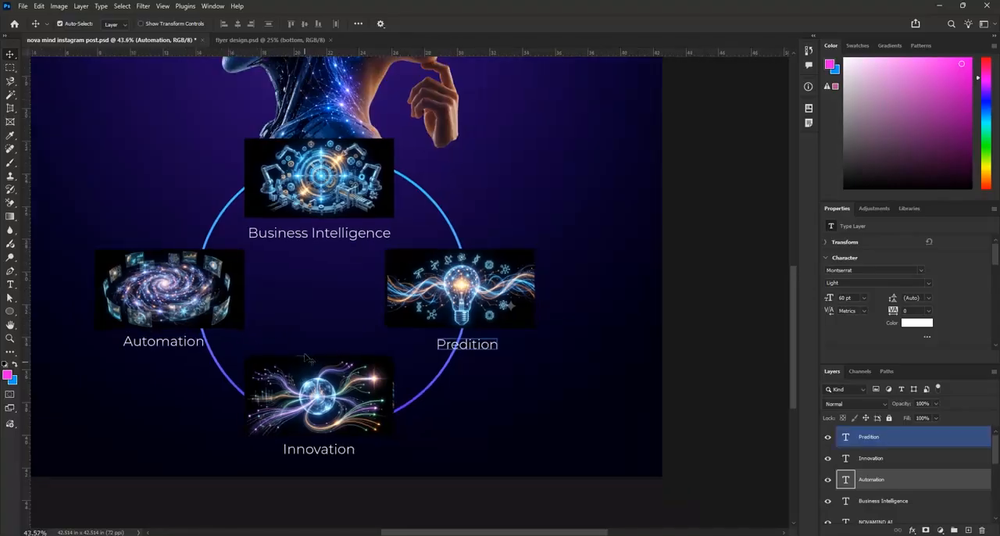
{"action": "scroll", "coordinate": [509, 313], "scroll_direction": "down", "scroll_amount": 2}
{"action": "key", "text": "ctrl+0"}
{"action": "key", "text": "ctrl+s"}
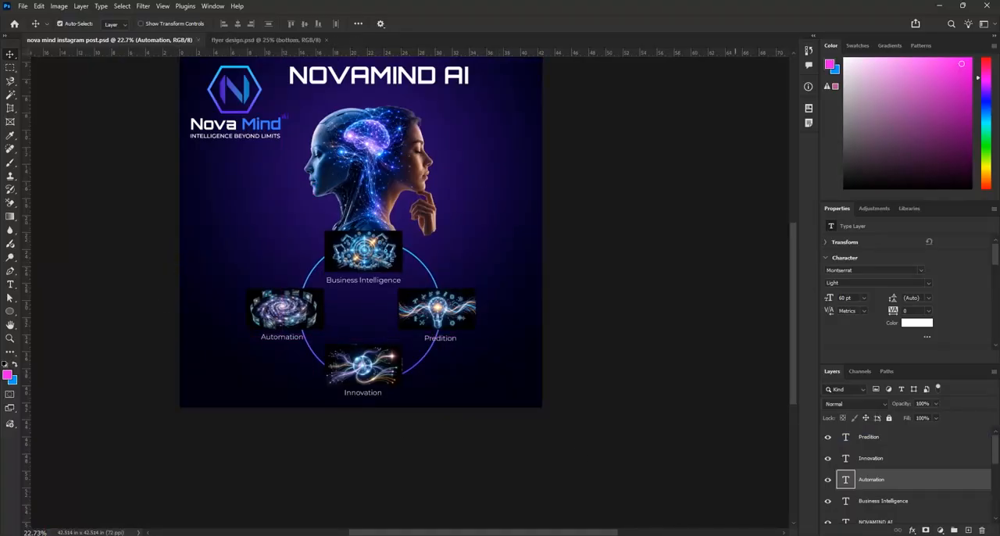
Switch to the Word document and copy the CTA text "Experience intelligent business" without its full stop
{"action": "key", "text": "alt+Tab"}
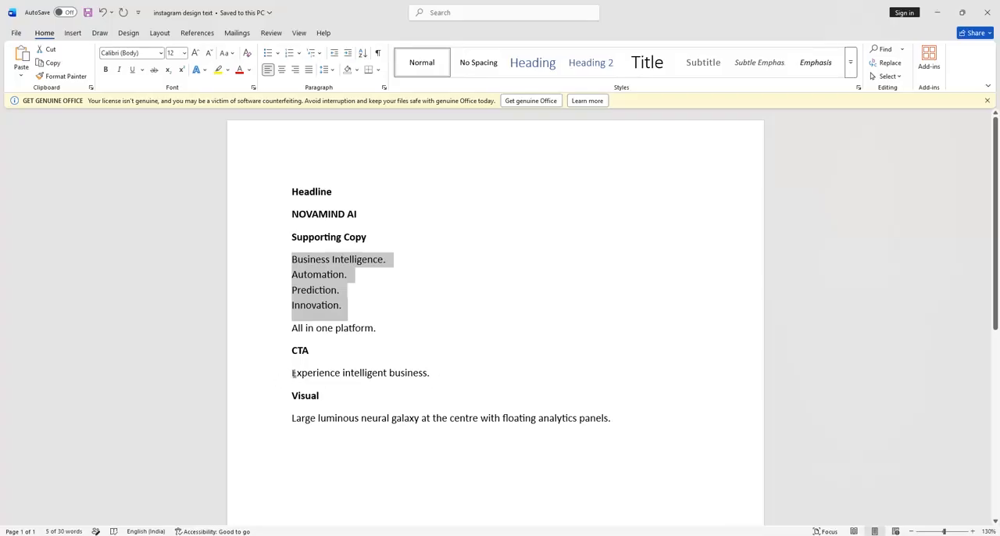
{"action": "left_click_drag", "start_coordinate": [290, 374], "coordinate": [410, 374]}
{"action": "key", "text": "ctrl+c"}
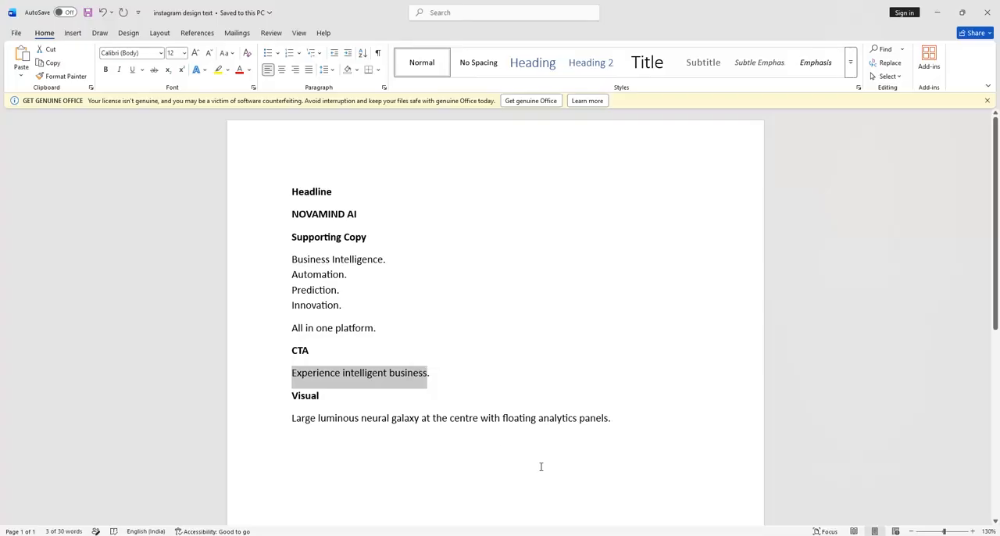
Back in Photoshop, paste the CTA as a new text layer beside the head cutout's neck and shift it slightly up
{"action": "key", "text": "alt+Tab"}
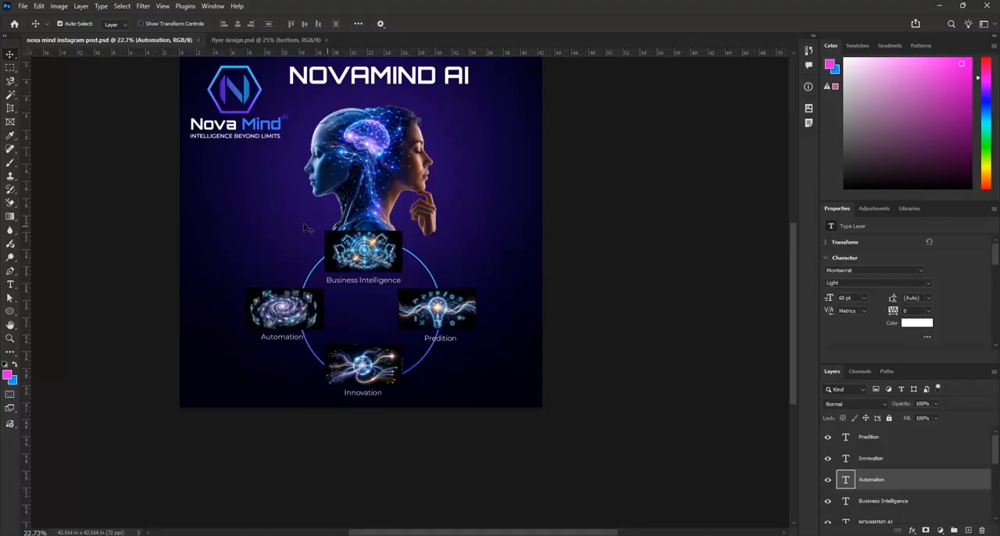
{"action": "key", "text": "t"}
{"action": "left_click", "coordinate": [209, 226]}
{"action": "key", "text": "ctrl+v"}
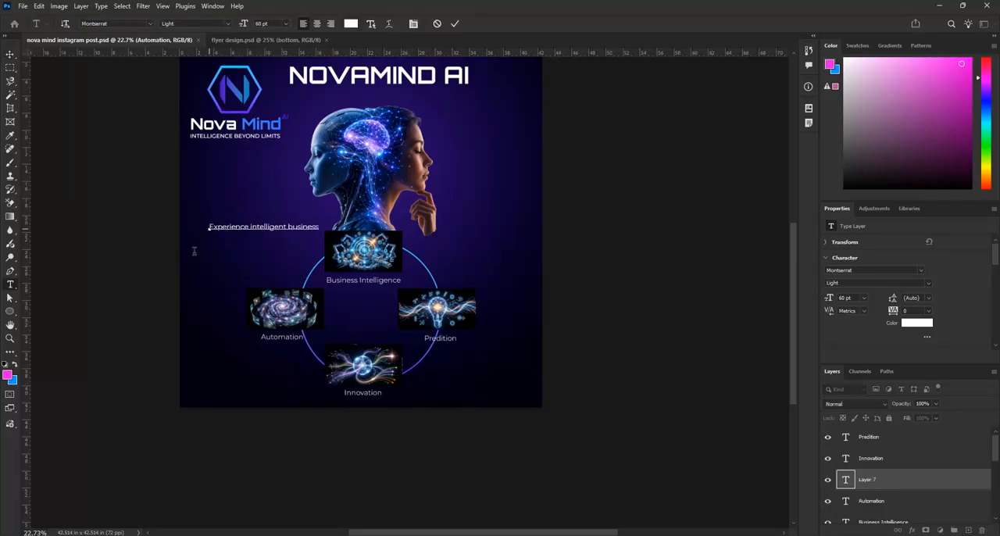
{"action": "left_click", "coordinate": [453, 25]}
{"action": "scroll", "coordinate": [300, 205], "scroll_direction": "up", "scroll_amount": 2}
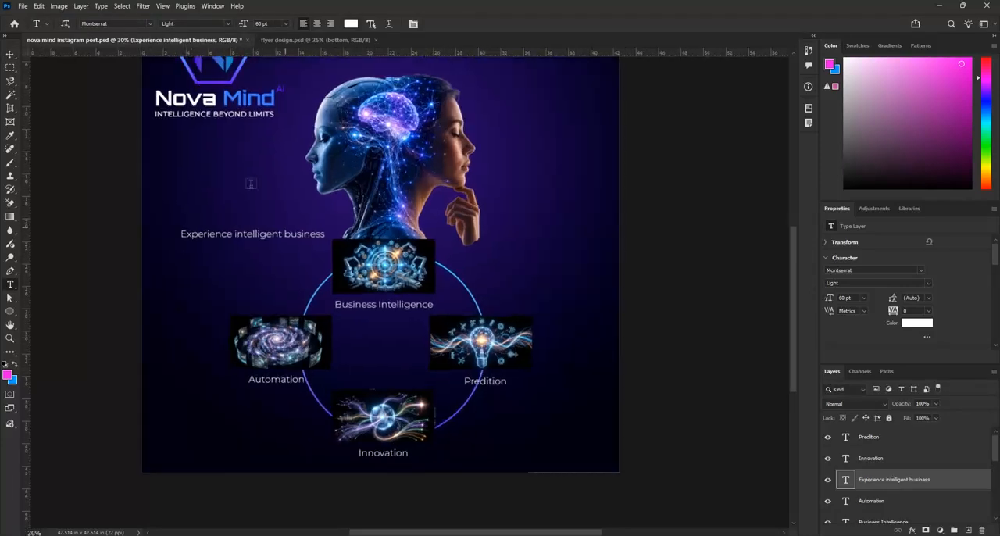
{"action": "left_click", "coordinate": [10, 56]}
{"action": "left_click_drag", "start_coordinate": [258, 241], "coordinate": [237, 235]}
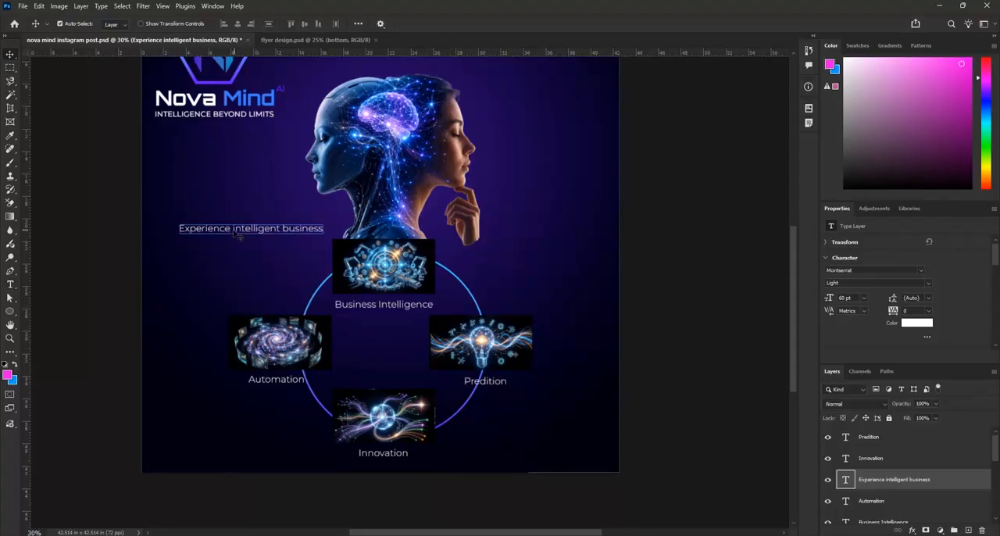
Break the CTA into two lines after "Experience", centre-align both lines and commit the text edit
{"action": "double_click", "coordinate": [236, 235]}
{"action": "left_click", "coordinate": [234, 232]}
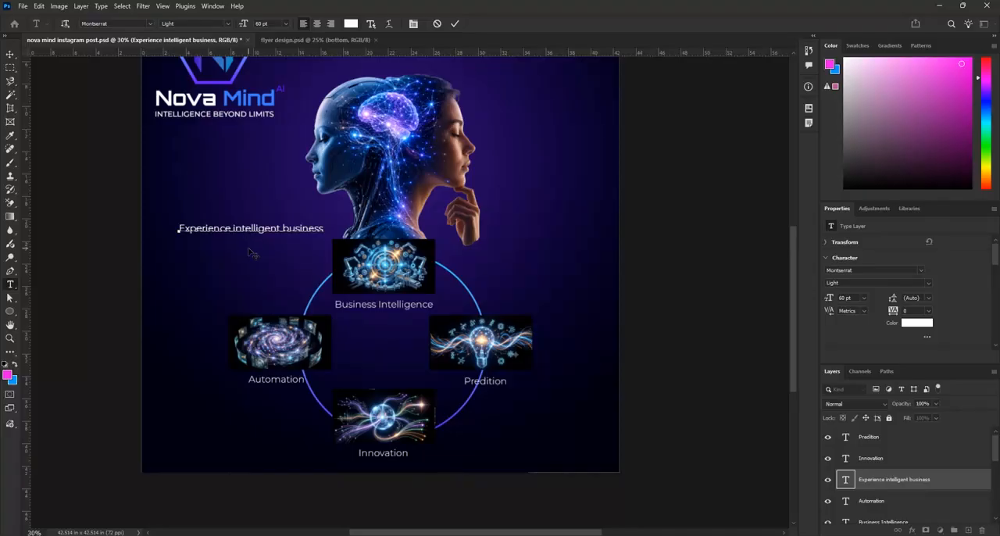
{"action": "key", "text": "Return"}
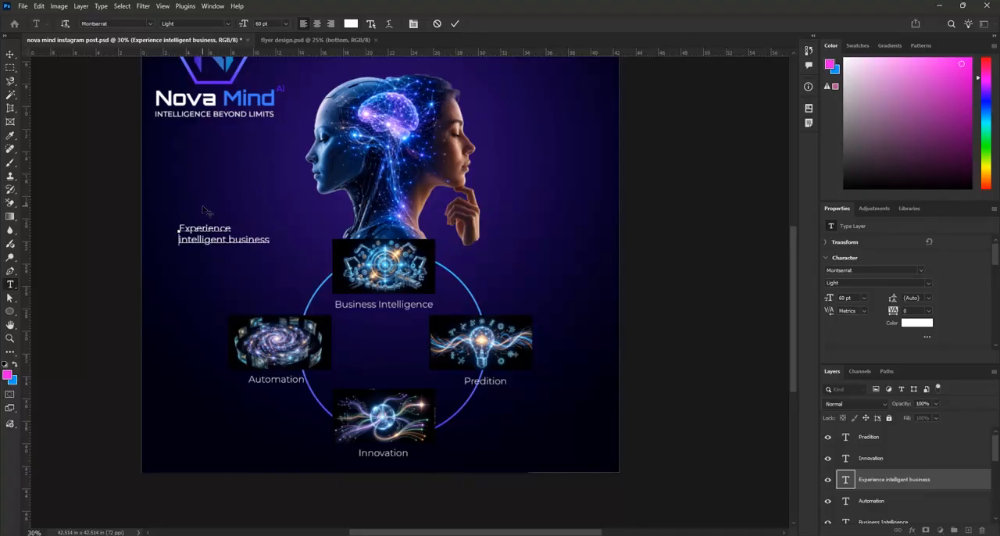
{"action": "scroll", "coordinate": [180, 233], "scroll_direction": "up", "scroll_amount": 3}
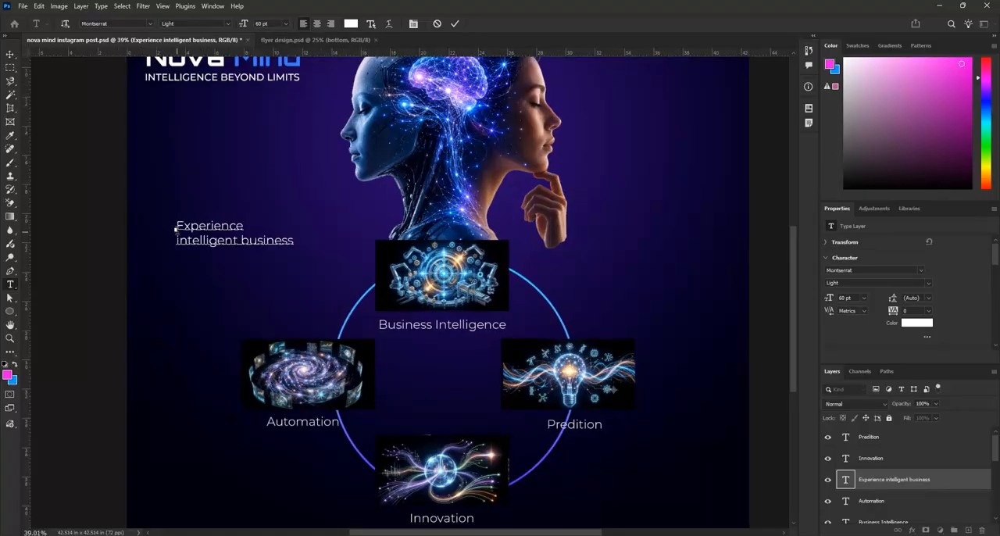
{"action": "left_click_drag", "start_coordinate": [175, 229], "coordinate": [300, 249]}
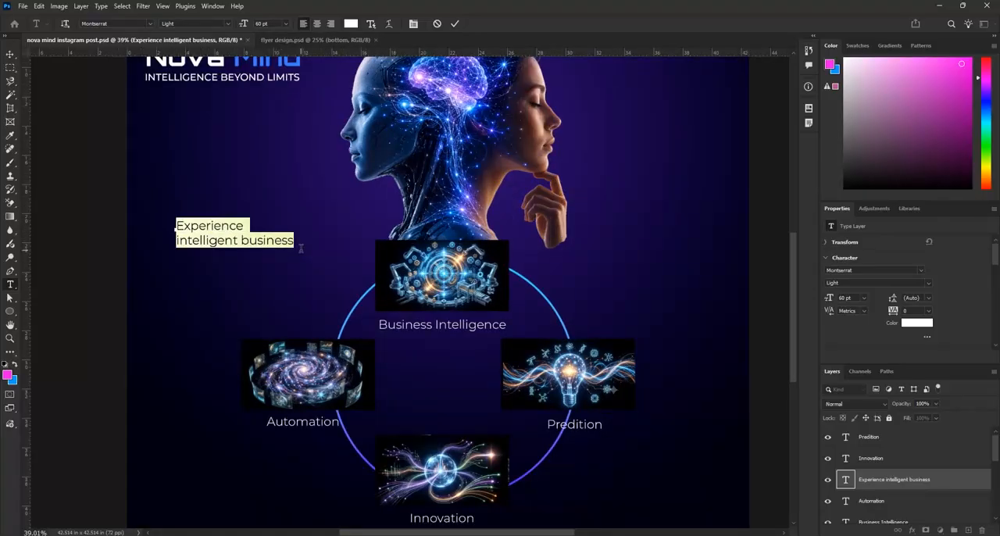
{"action": "left_click", "coordinate": [317, 25]}
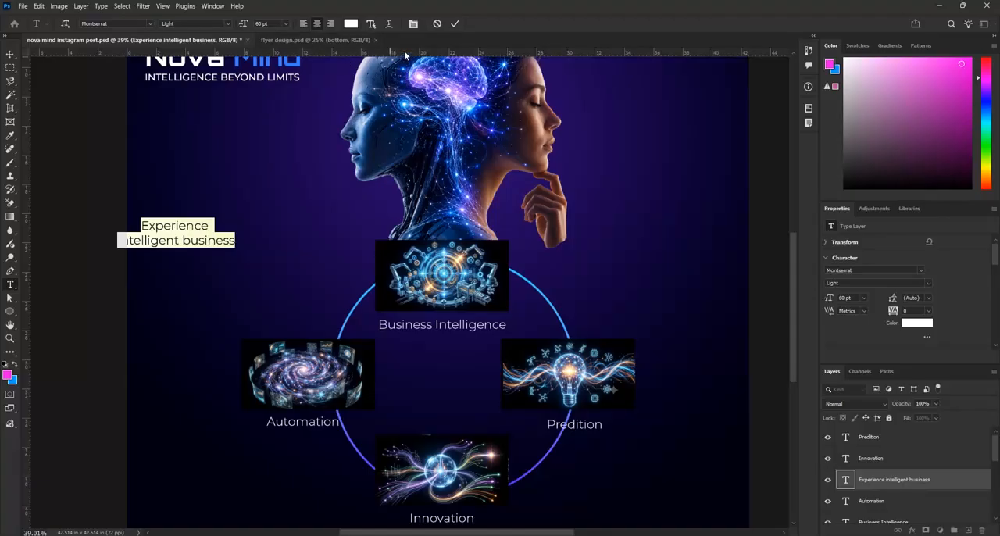
{"action": "left_click", "coordinate": [456, 25]}
Move the two-line CTA inward so it sits between the logo and the Automation illustration, beside the neck
{"action": "key", "text": "v"}
{"action": "left_click_drag", "start_coordinate": [188, 232], "coordinate": [254, 242]}
{"action": "scroll", "coordinate": [230, 208], "scroll_direction": "down", "scroll_amount": 5}
{"action": "scroll", "coordinate": [250, 225], "scroll_direction": "up", "scroll_amount": 1}
{"action": "scroll", "coordinate": [255, 229], "scroll_direction": "up", "scroll_amount": 1}
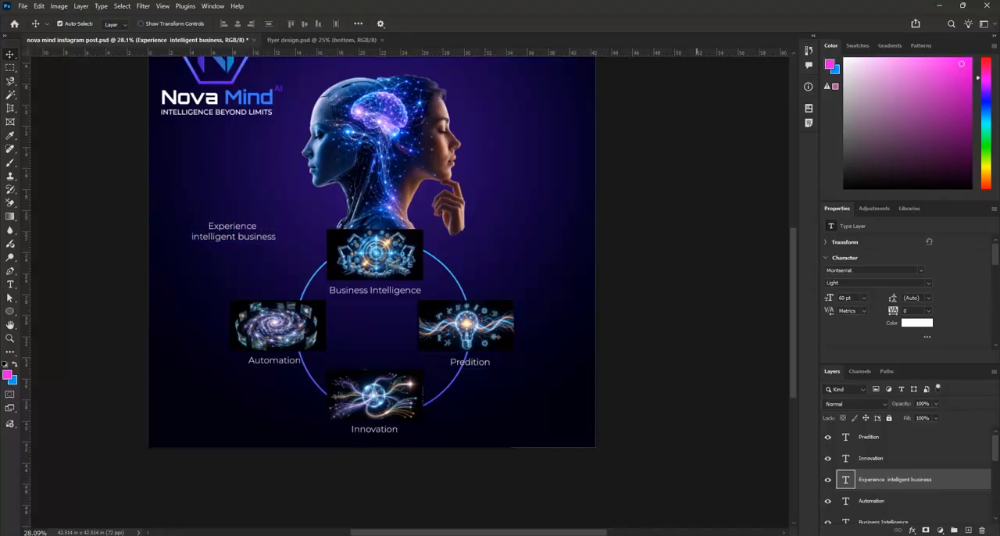
Switch to the Word document to check the remaining copy and return to the Instagram post in Photoshop
{"action": "key", "text": "alt+Tab"}
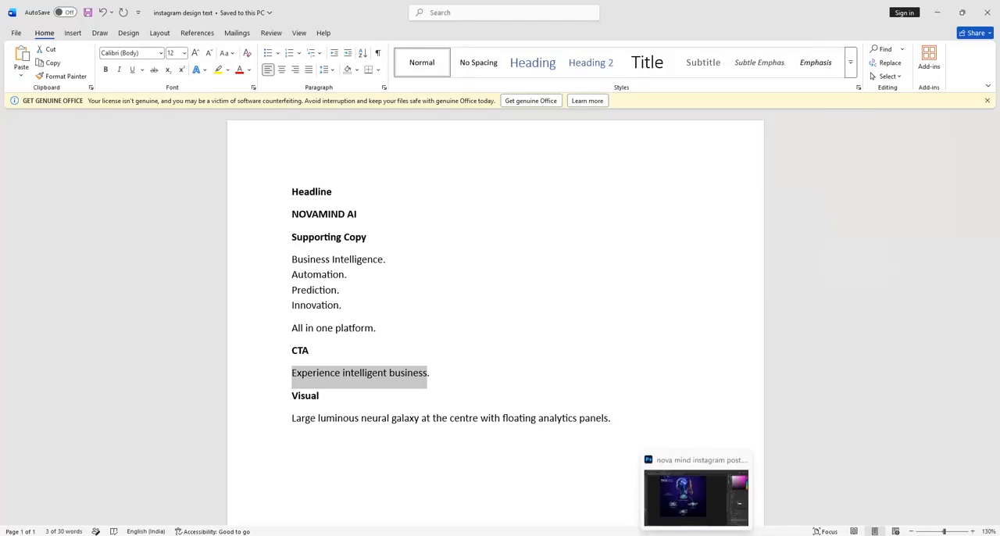
{"action": "left_click", "coordinate": [695, 523]}
{"action": "scroll", "coordinate": [421, 395], "scroll_direction": "up", "scroll_amount": 2}
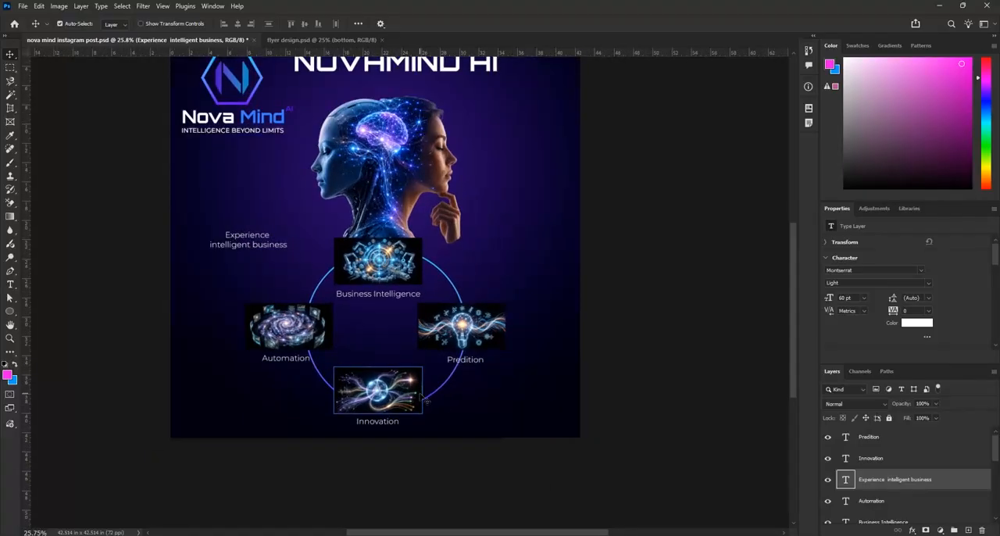
{"action": "scroll", "coordinate": [458, 414], "scroll_direction": "up", "scroll_amount": 2}
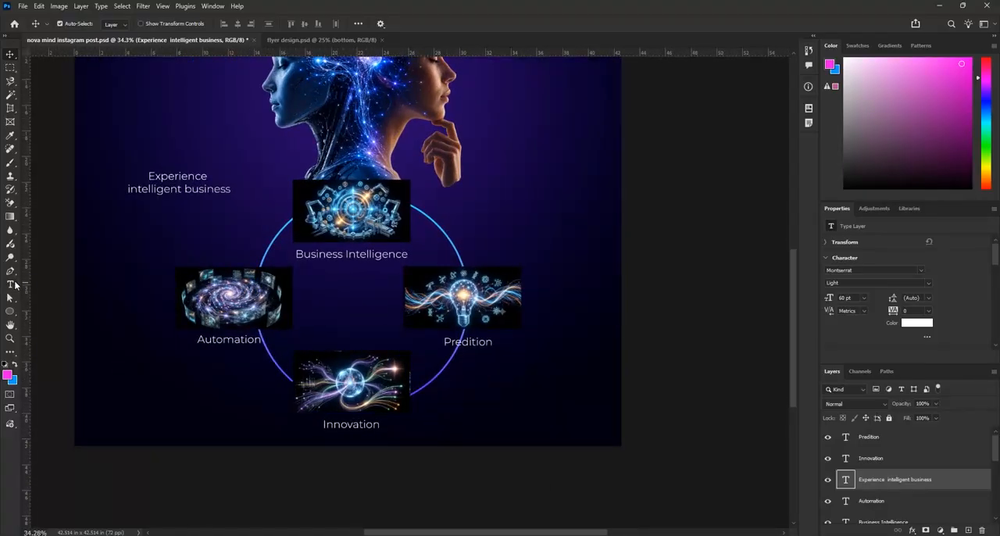
{"action": "left_click", "coordinate": [15, 285]}
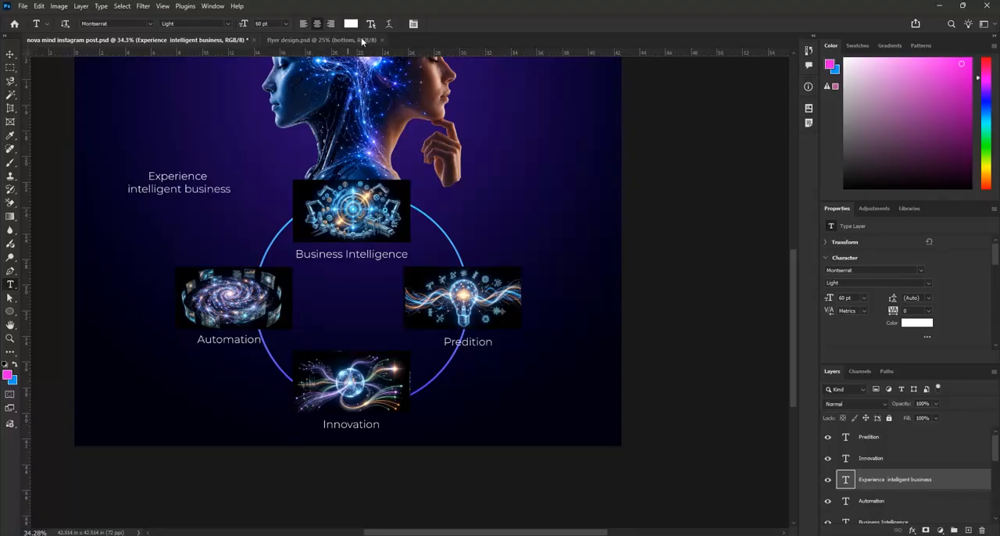
{"action": "left_click", "coordinate": [320, 40]}
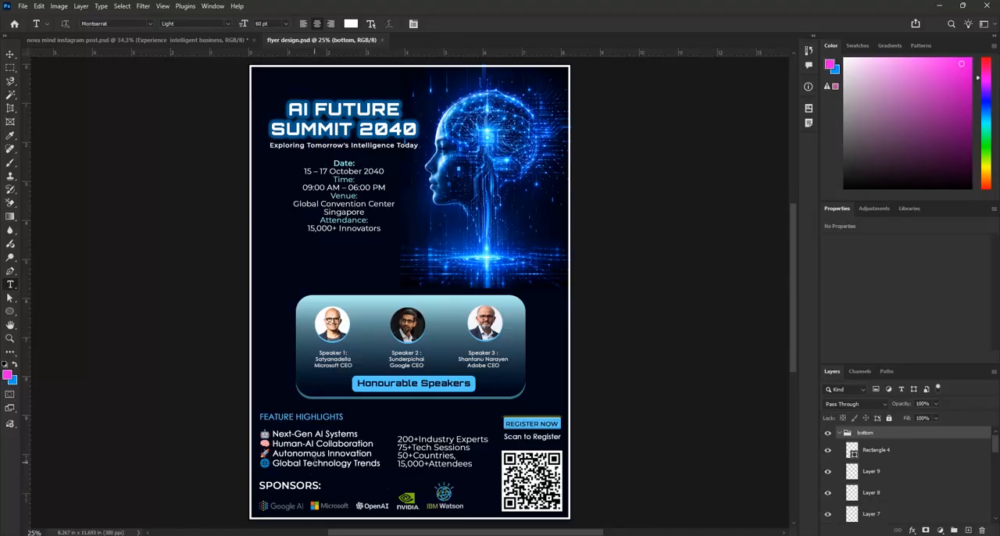
{"action": "left_click", "coordinate": [200, 39]}
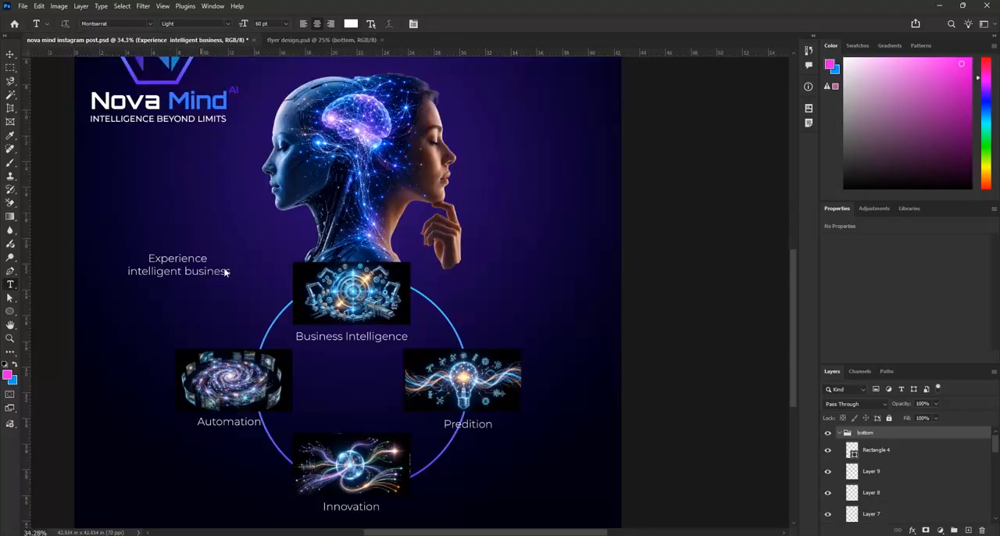
{"action": "left_click", "coordinate": [447, 497]}
{"action": "type", "text": "www.n"}
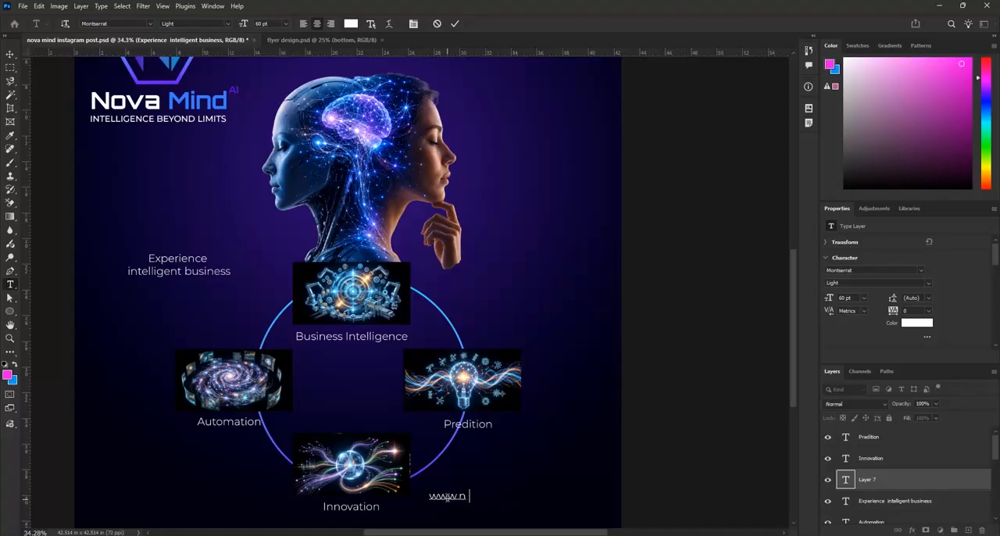
{"action": "type", "text": "ovamind.in"}
{"action": "left_click", "coordinate": [456, 24]}
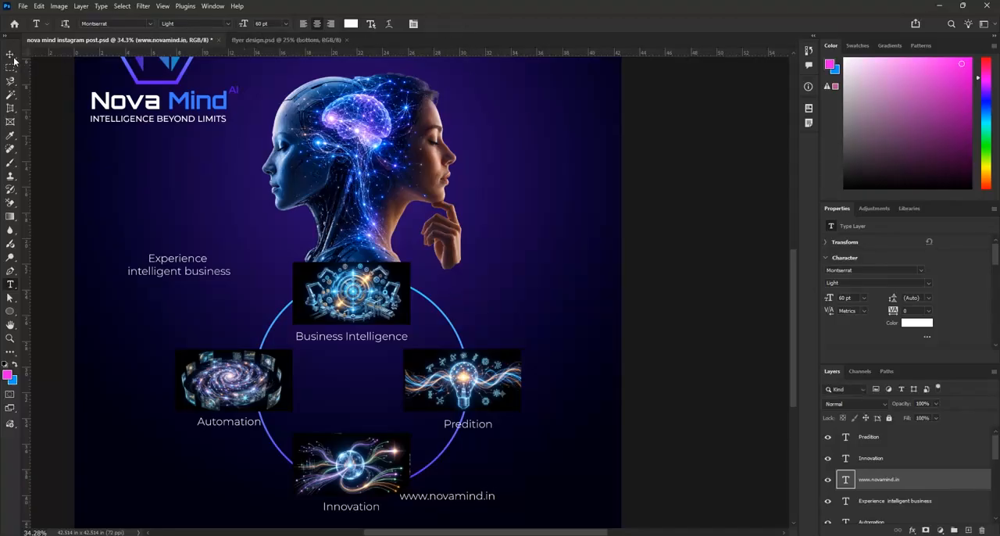
Move the web address into the lower-right corner of the post, level with the Innovation caption
{"action": "left_click", "coordinate": [10, 54]}
{"action": "scroll", "coordinate": [479, 264], "scroll_direction": "down", "scroll_amount": 3}
{"action": "left_click_drag", "start_coordinate": [482, 446], "coordinate": [548, 450]}
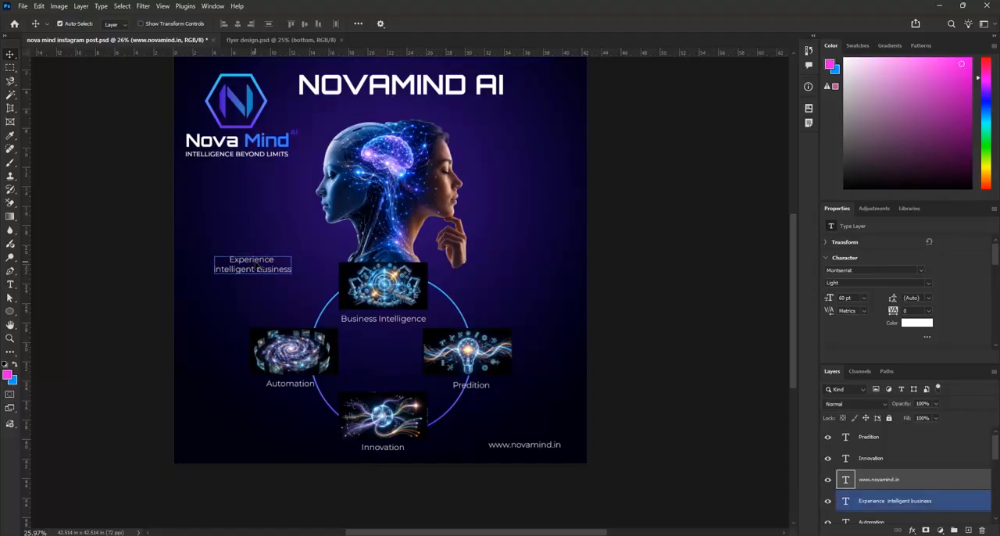
{"action": "key", "text": "ctrl+t"}
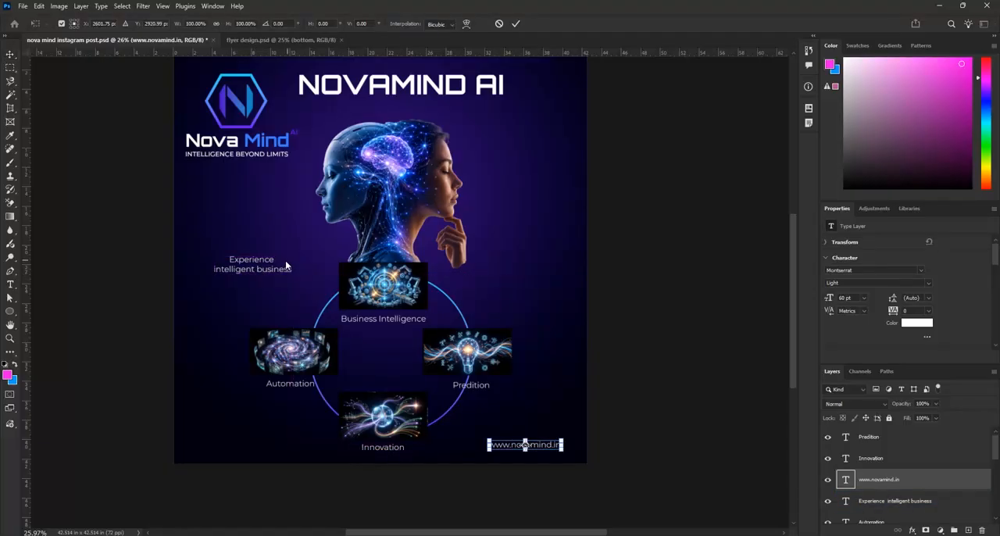
{"action": "key", "text": "Return"}
{"action": "left_click", "coordinate": [276, 268]}
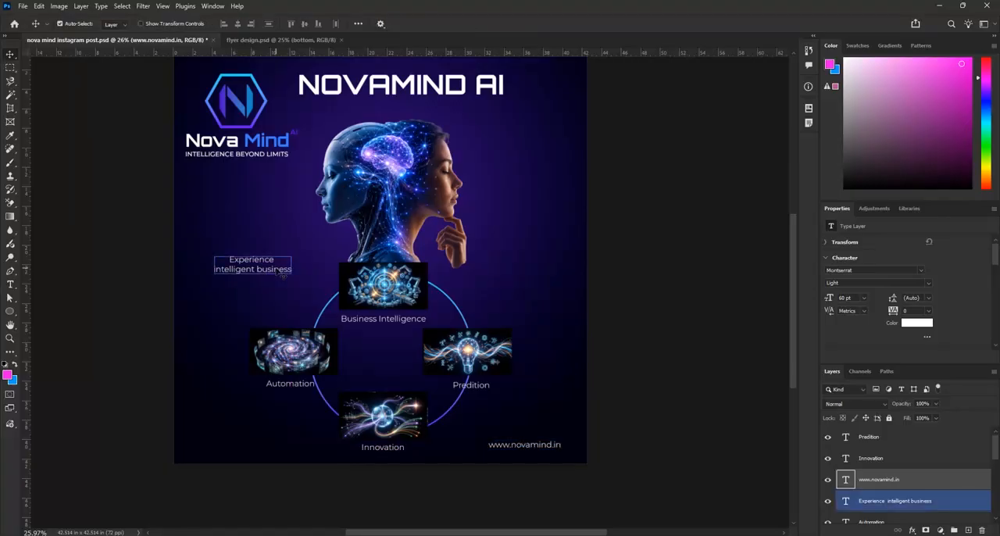
{"action": "left_click", "coordinate": [524, 444]}
{"action": "key", "text": "ctrl+t"}
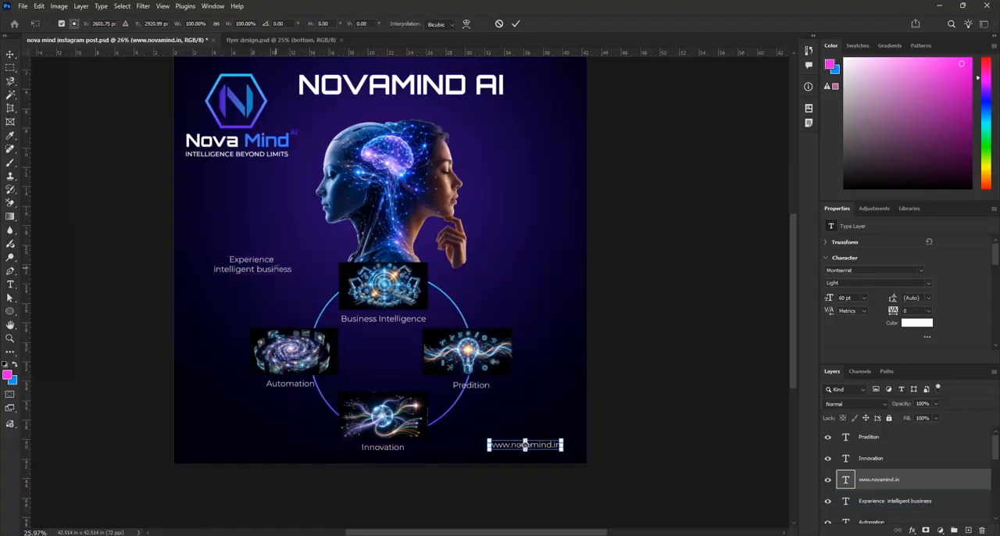
{"action": "left_click", "coordinate": [515, 24]}
Enlarge the CTA text "Experience intelligent business" to 150 pt, commit it and shift it right and slightly up
{"action": "double_click", "coordinate": [250, 266]}
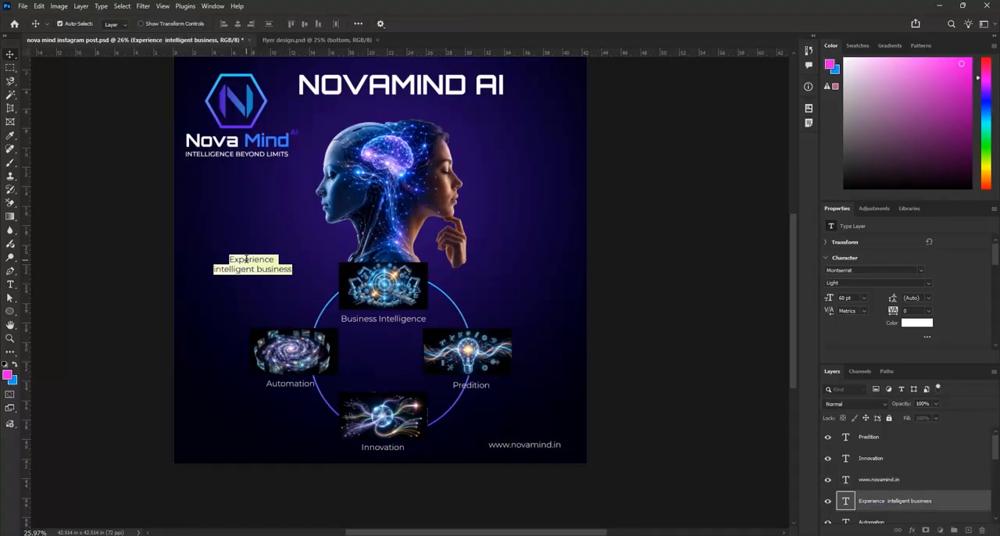
{"action": "left_click", "coordinate": [287, 24]}
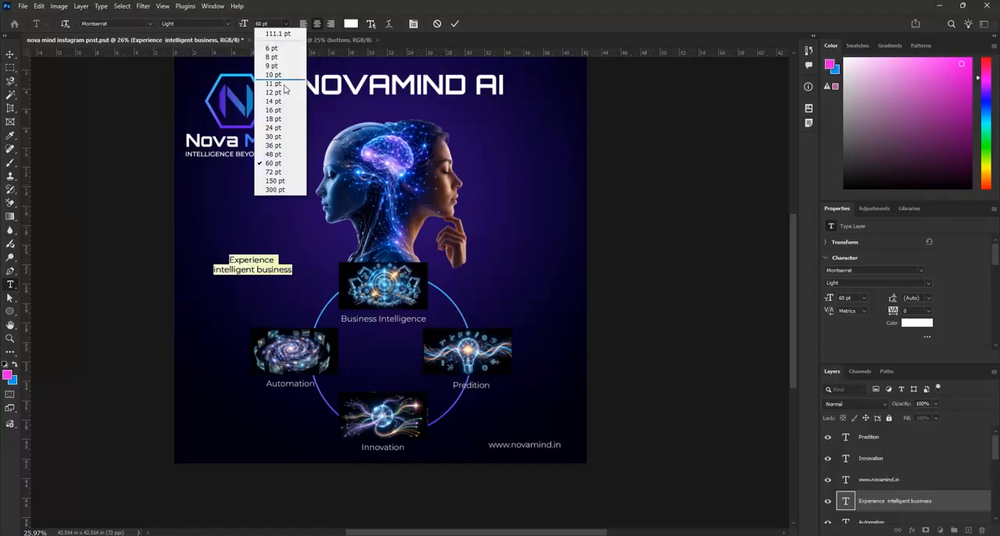
{"action": "left_click", "coordinate": [273, 172]}
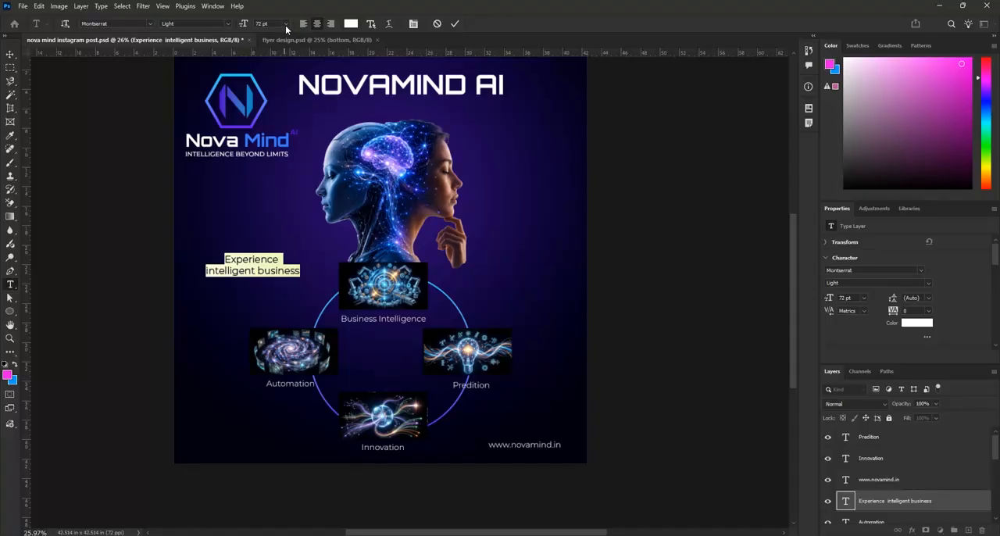
{"action": "left_click", "coordinate": [285, 24]}
{"action": "left_click", "coordinate": [286, 182]}
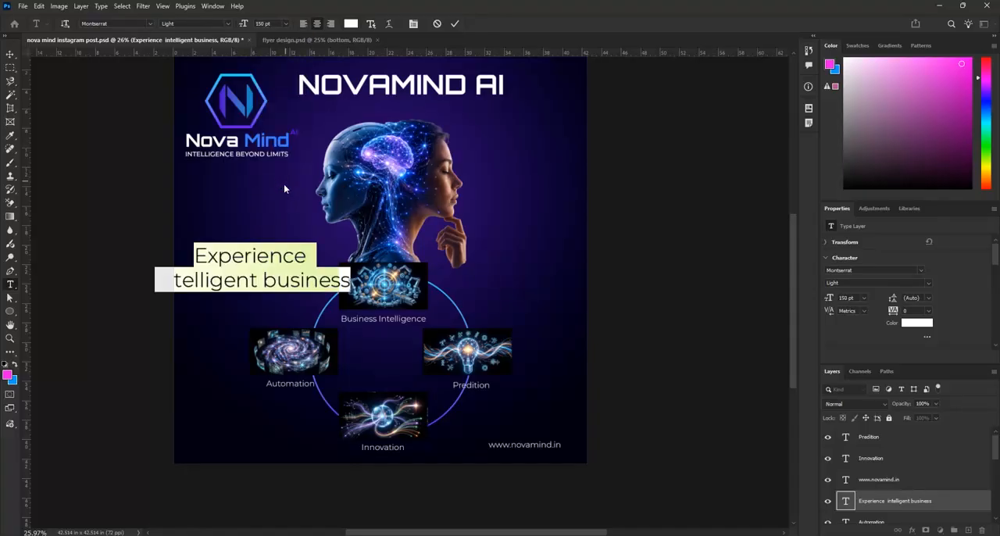
{"action": "left_click", "coordinate": [455, 24]}
{"action": "left_click_drag", "start_coordinate": [273, 259], "coordinate": [294, 252]}
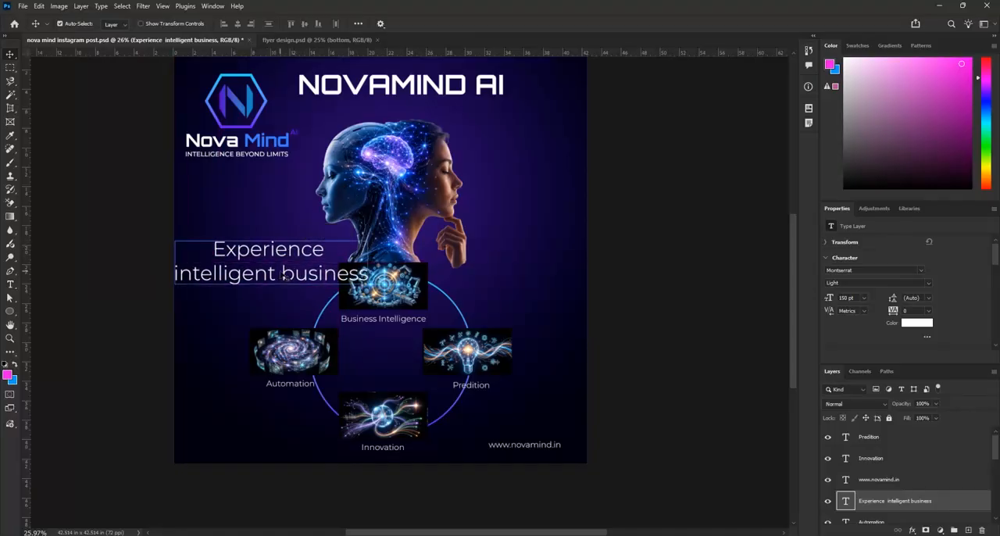
Break the CTA before "business" so it runs over three centred lines, and commit the text edit
{"action": "double_click", "coordinate": [282, 274]}
{"action": "left_click", "coordinate": [281, 272]}
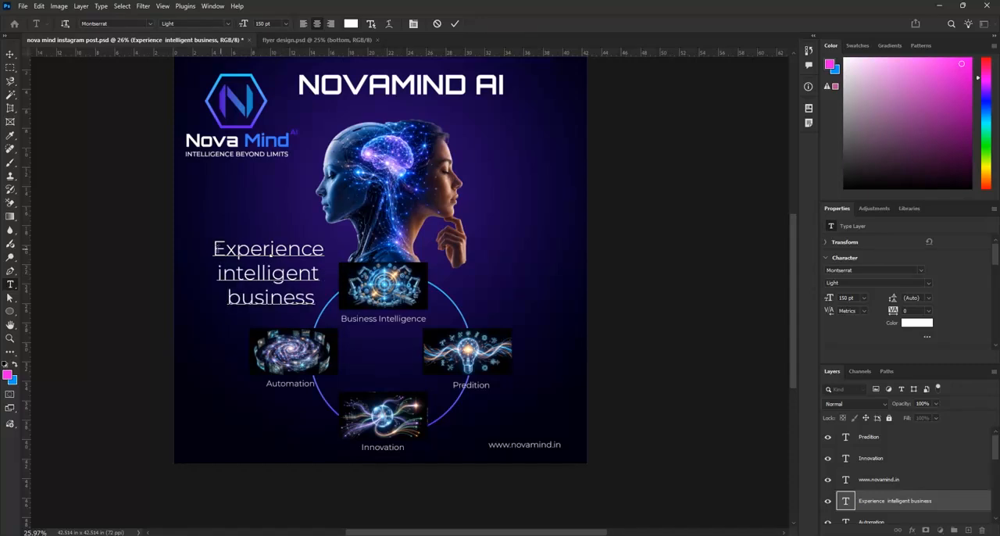
{"action": "left_click_drag", "start_coordinate": [214, 249], "coordinate": [332, 310]}
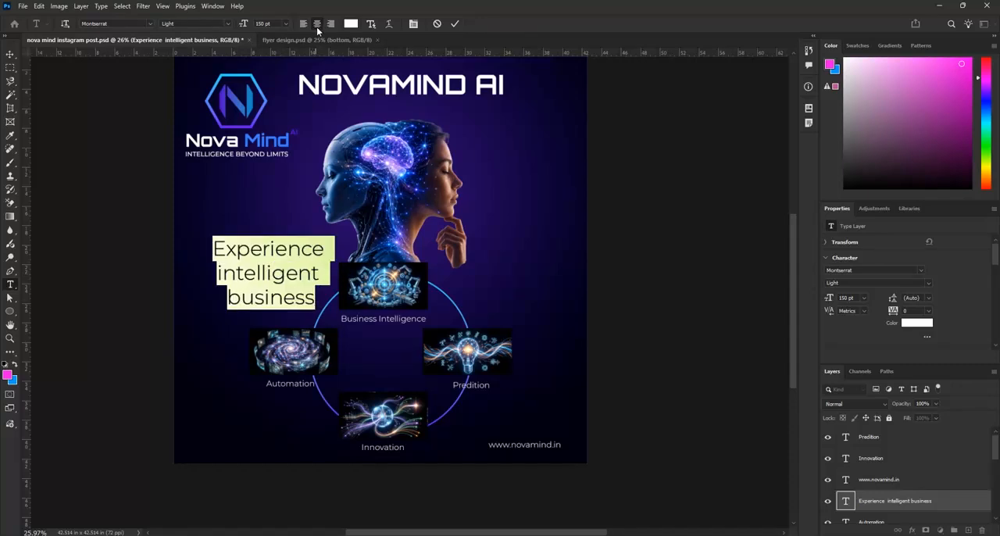
{"action": "left_click", "coordinate": [455, 24]}
Move the three-line CTA up and left so it sits between the logo and the Automation illustration
{"action": "key", "text": "v"}
{"action": "left_click_drag", "start_coordinate": [296, 251], "coordinate": [281, 243]}
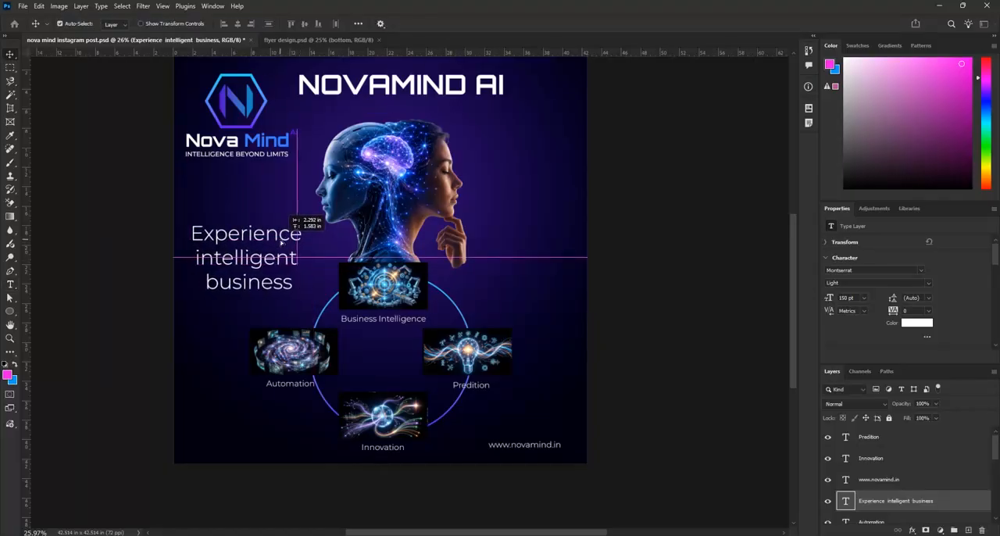
{"action": "left_click_drag", "start_coordinate": [284, 243], "coordinate": [284, 243]}
{"action": "scroll", "coordinate": [345, 269], "scroll_direction": "down", "scroll_amount": 2}
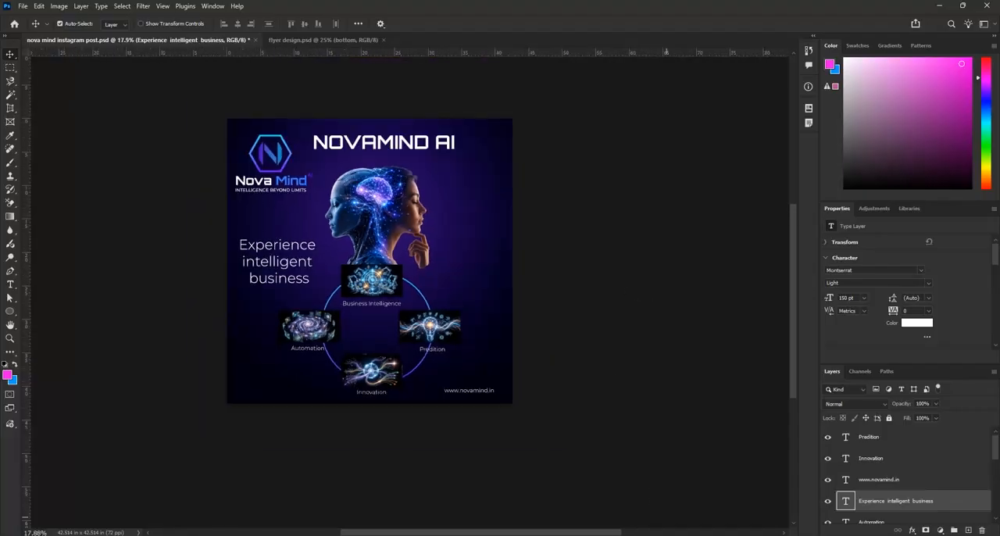
Check the copy in the Word document once more, return to Photoshop and save the Instagram post
{"action": "key", "text": "alt+Tab"}
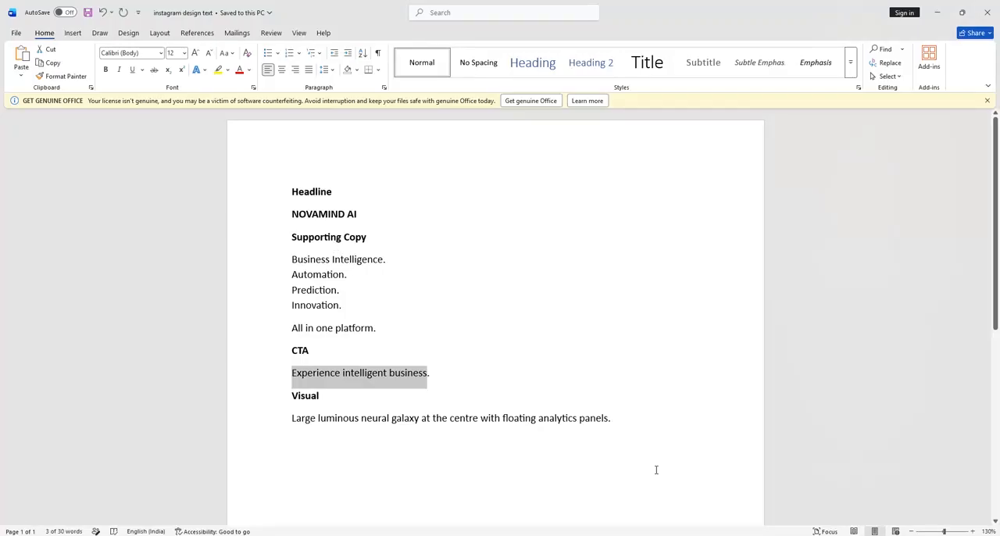
{"action": "key", "text": "alt+Tab"}
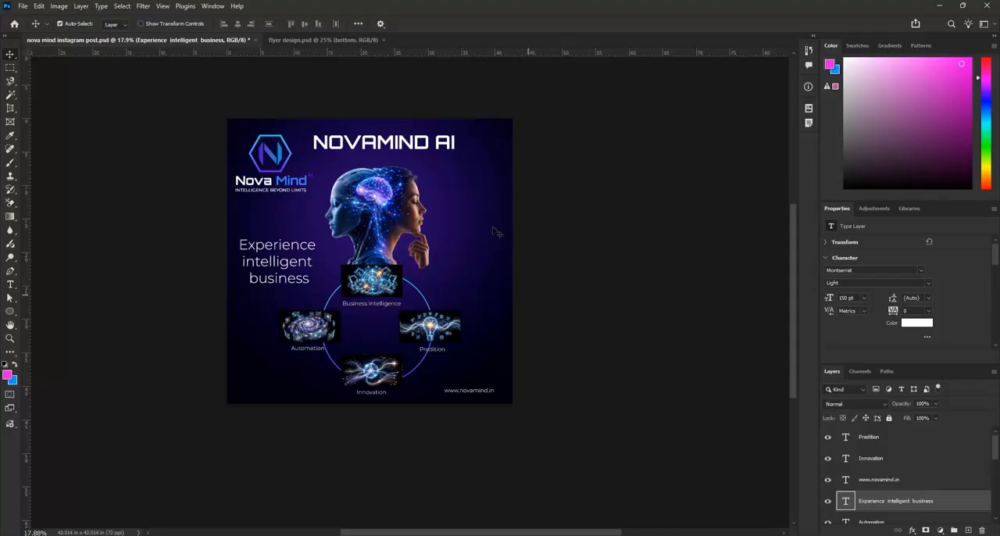
{"action": "key", "text": "ctrl+s"}
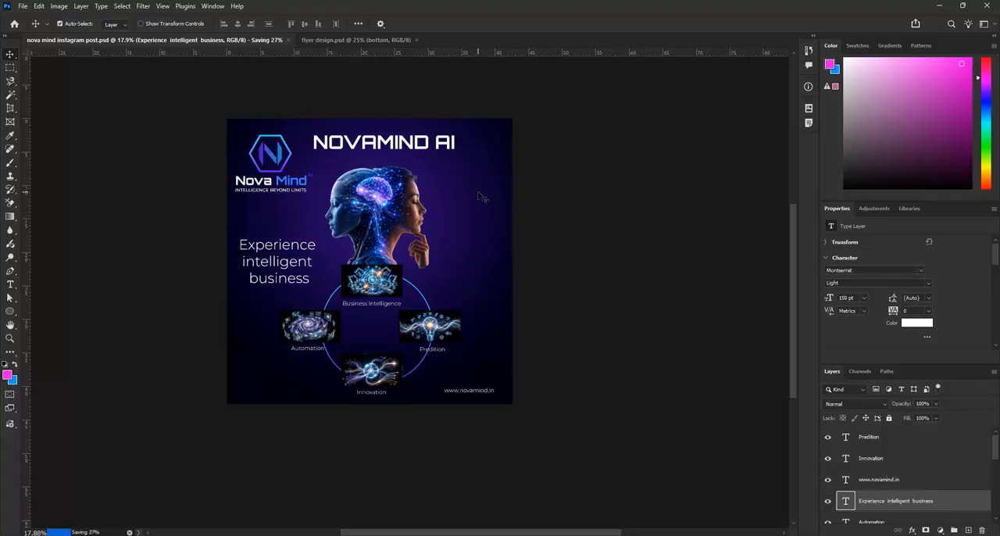
Nudge the linked Nova Mind logo and its tagline slightly up and to the right, away from the canvas edge
{"action": "scroll", "coordinate": [305, 175], "scroll_direction": "up", "scroll_amount": 2}
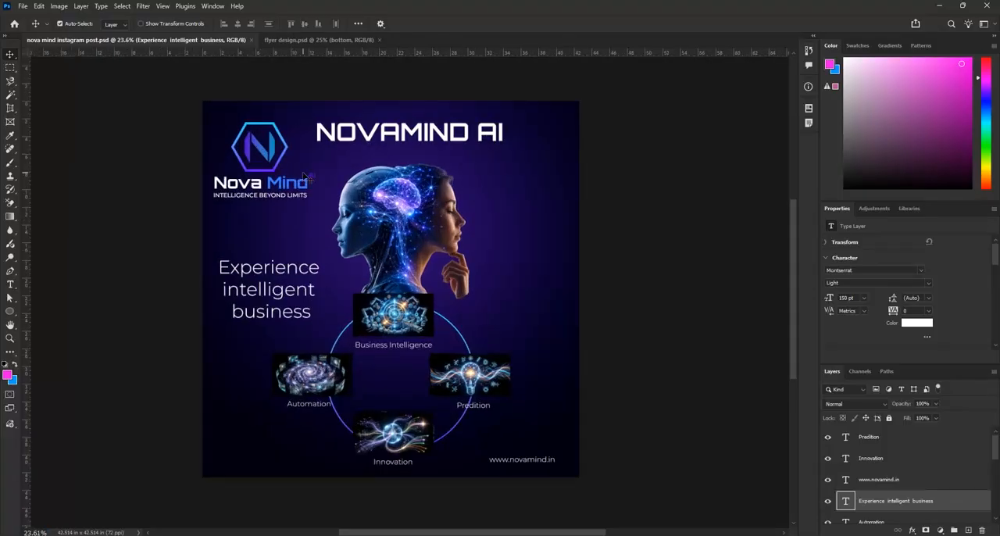
{"action": "left_click", "coordinate": [302, 193]}
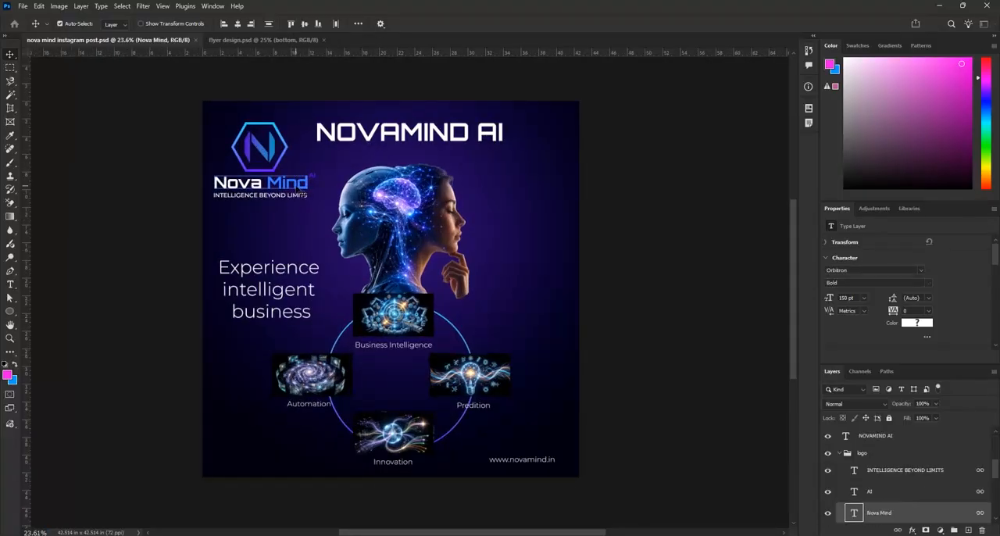
{"action": "key", "text": "Up"}
{"action": "key", "text": "Up"}
{"action": "key", "text": "Up"}
{"action": "key", "text": "Up"}
{"action": "key", "text": "Up"}
{"action": "key", "text": "Up"}
{"action": "key", "text": "Up"}
{"action": "key", "text": "Up"}
{"action": "key", "text": "Up"}
{"action": "key", "text": "Up"}
{"action": "key", "text": "Up"}
{"action": "key", "text": "Up"}
{"action": "key", "text": "Up"}
{"action": "key", "text": "Up"}
{"action": "key", "text": "Up"}
{"action": "key", "text": "Up"}
{"action": "key", "text": "Up"}
{"action": "key", "text": "Up"}
{"action": "key", "text": "Up"}
{"action": "key", "text": "Up"}
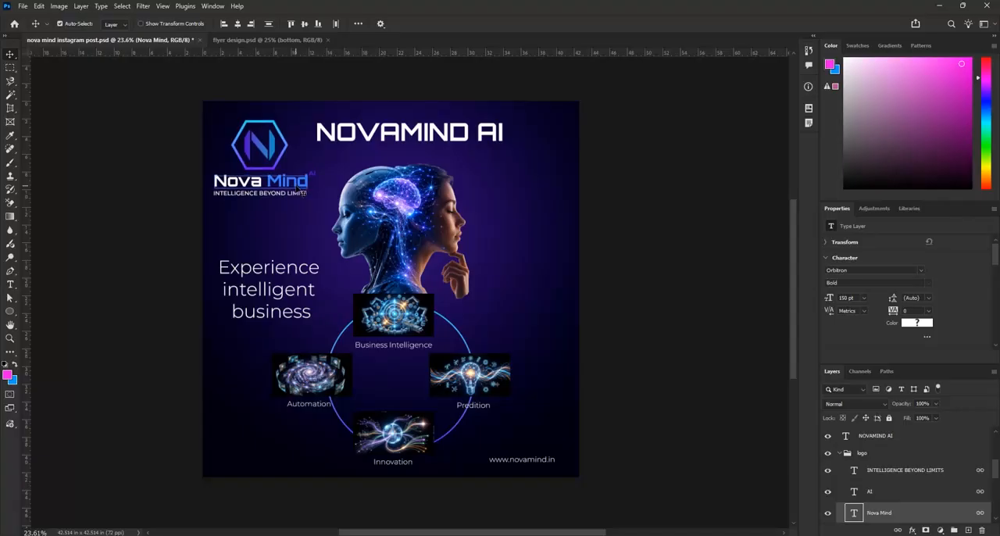
{"action": "key", "text": "Right"}
{"action": "key", "text": "Right"}
{"action": "key", "text": "Right"}
{"action": "key", "text": "Right"}
{"action": "key", "text": "Right"}
{"action": "key", "text": "Right"}
{"action": "key", "text": "Right"}
{"action": "key", "text": "Right"}
{"action": "key", "text": "Right"}
{"action": "key", "text": "Right"}
{"action": "key", "text": "Right"}
{"action": "key", "text": "Right"}
{"action": "key", "text": "Right"}
{"action": "key", "text": "Right"}
{"action": "key", "text": "Right"}
{"action": "key", "text": "Right"}
{"action": "key", "text": "Right"}
{"action": "key", "text": "Right"}
{"action": "key", "text": "Right"}
{"action": "key", "text": "Right"}
{"action": "key", "text": "Right"}
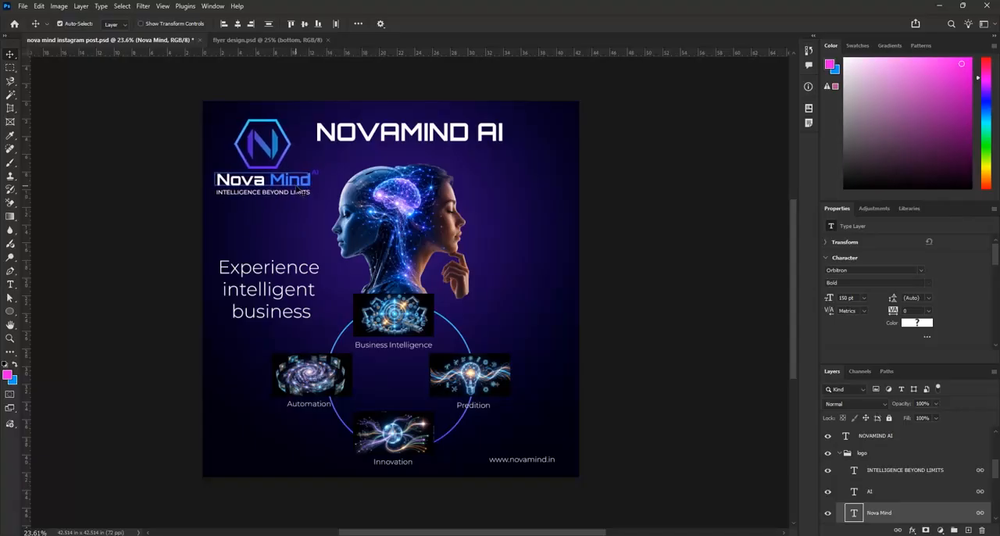
{"action": "key", "text": "Up"}
{"action": "key", "text": "Up"}
{"action": "key", "text": "Up"}
{"action": "key", "text": "Up"}
{"action": "key", "text": "Up"}
{"action": "key", "text": "Up"}
{"action": "key", "text": "Up"}
{"action": "key", "text": "Up"}
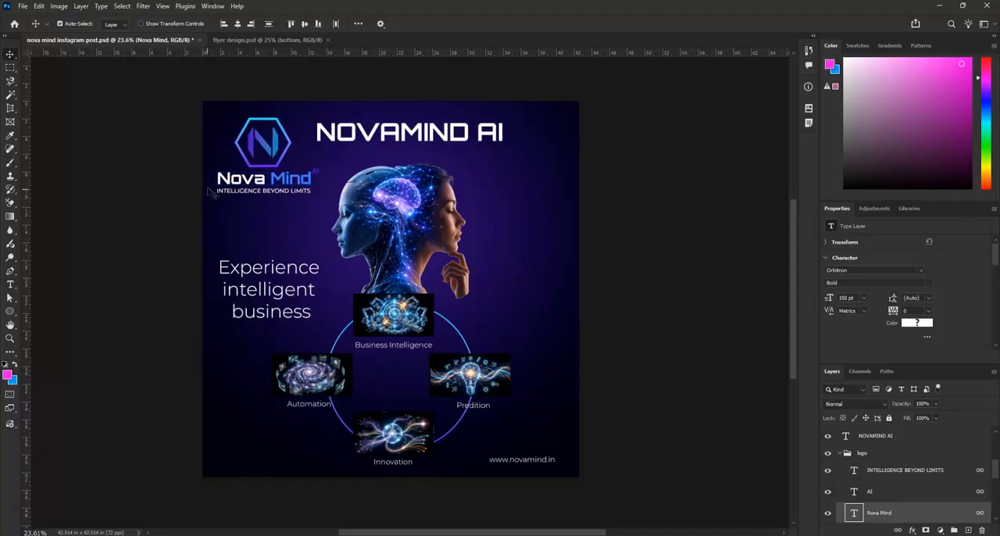
{"action": "left_click", "coordinate": [538, 462]}
{"action": "double_click", "coordinate": [541, 465]}
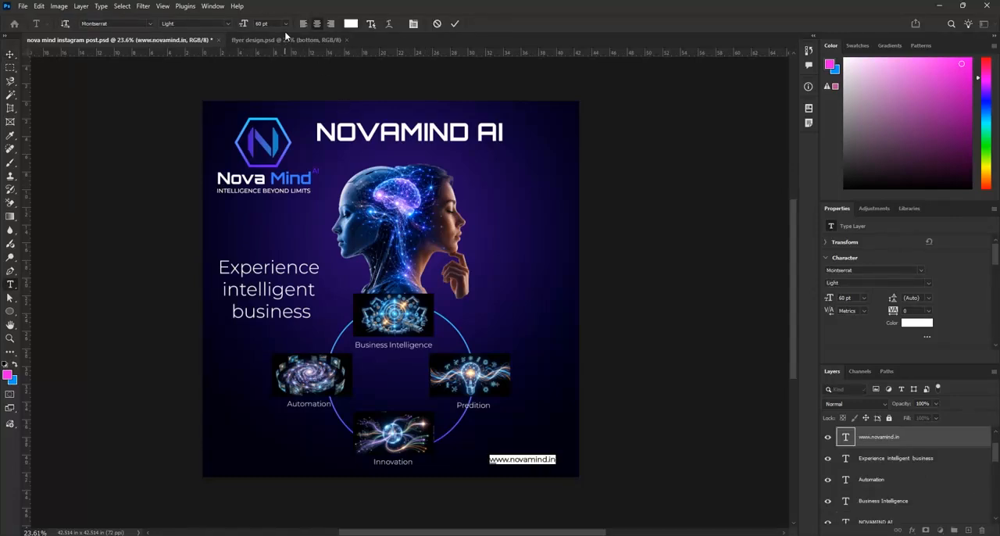
{"action": "left_click", "coordinate": [454, 24]}
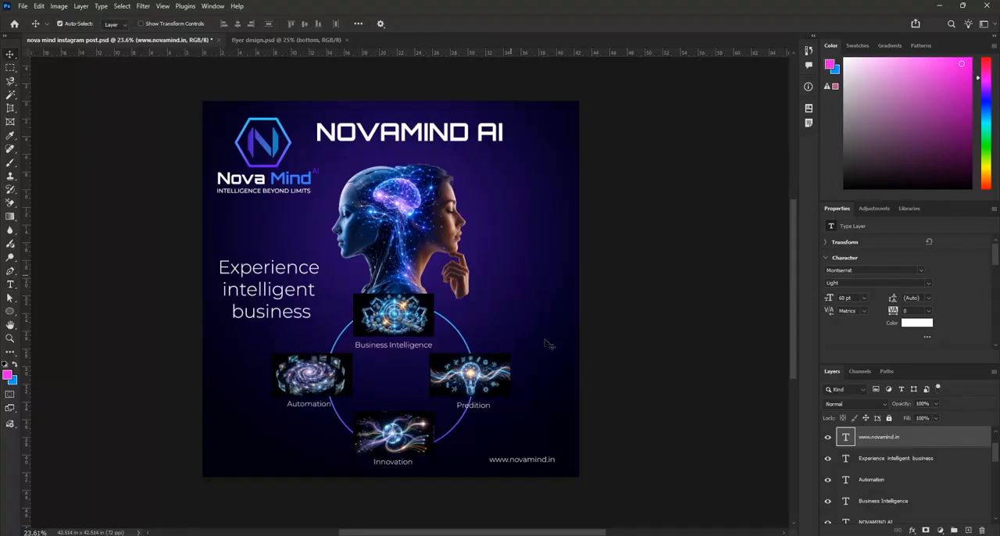
{"action": "scroll", "coordinate": [554, 480], "scroll_direction": "up", "scroll_amount": 1}
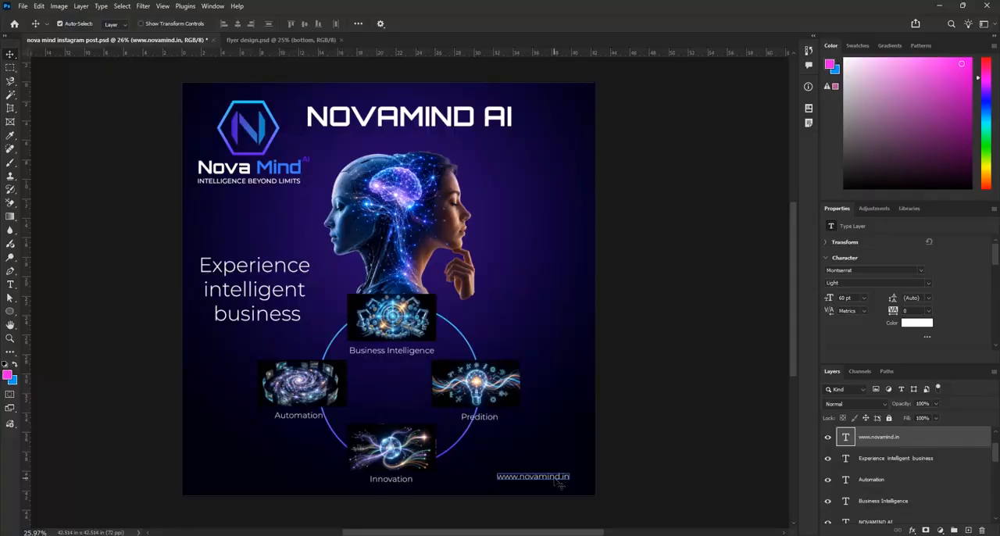
{"action": "scroll", "coordinate": [528, 367], "scroll_direction": "down", "scroll_amount": 4}
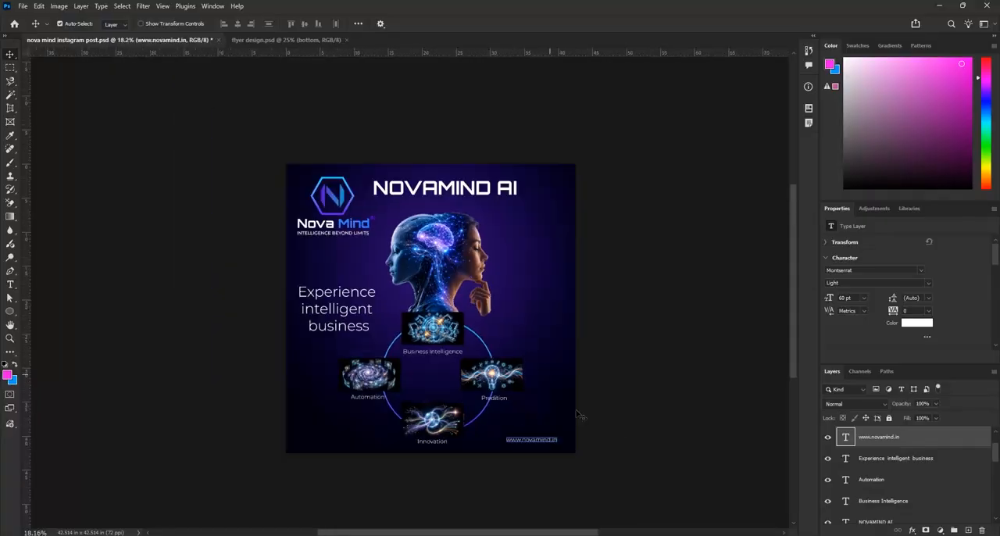
{"action": "left_click", "coordinate": [619, 438]}
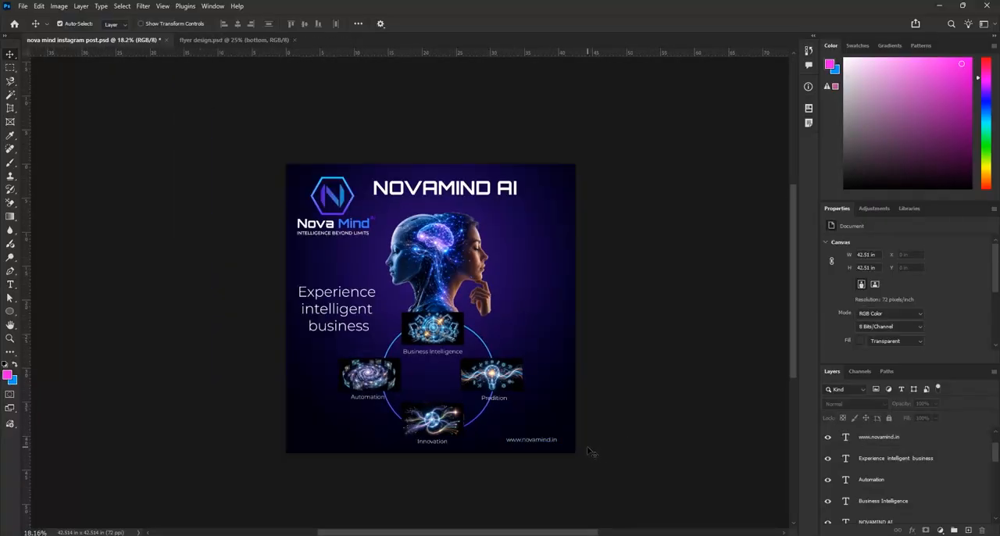
{"action": "left_click", "coordinate": [428, 197]}
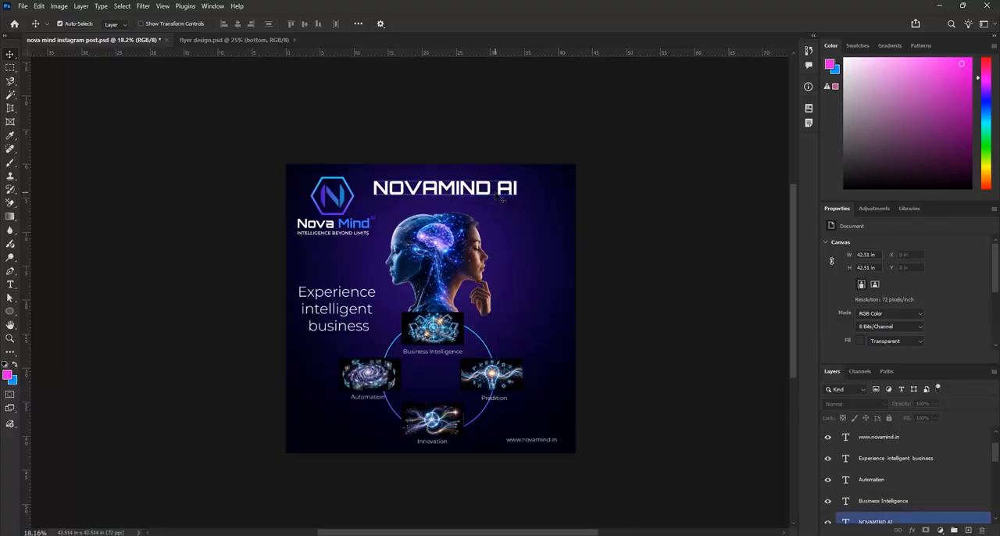
Save the post and capitalise the first letters of "Intelligent" and "Business" in the CTA, committing the text edit
{"action": "key", "text": "ctrl+s"}
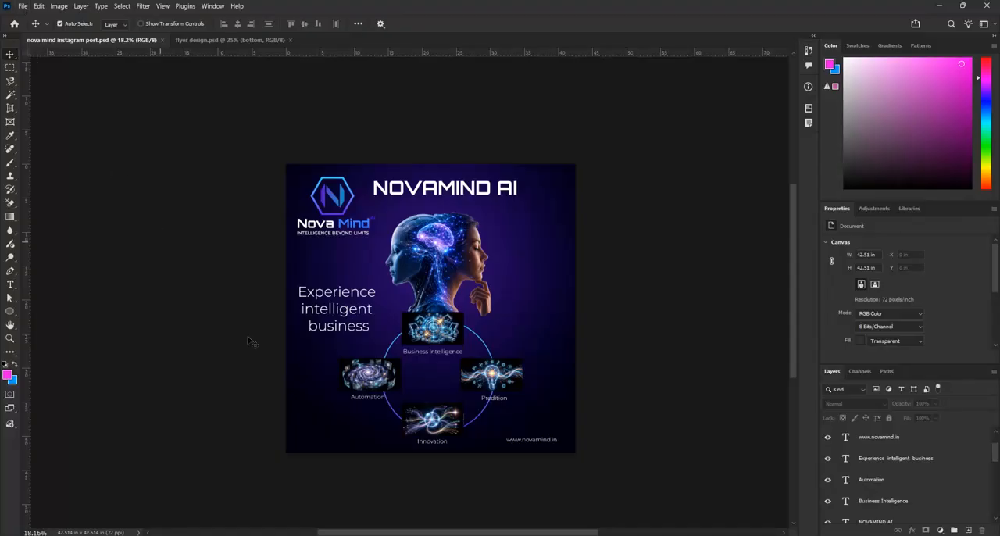
{"action": "scroll", "coordinate": [377, 313], "scroll_direction": "up", "scroll_amount": 1}
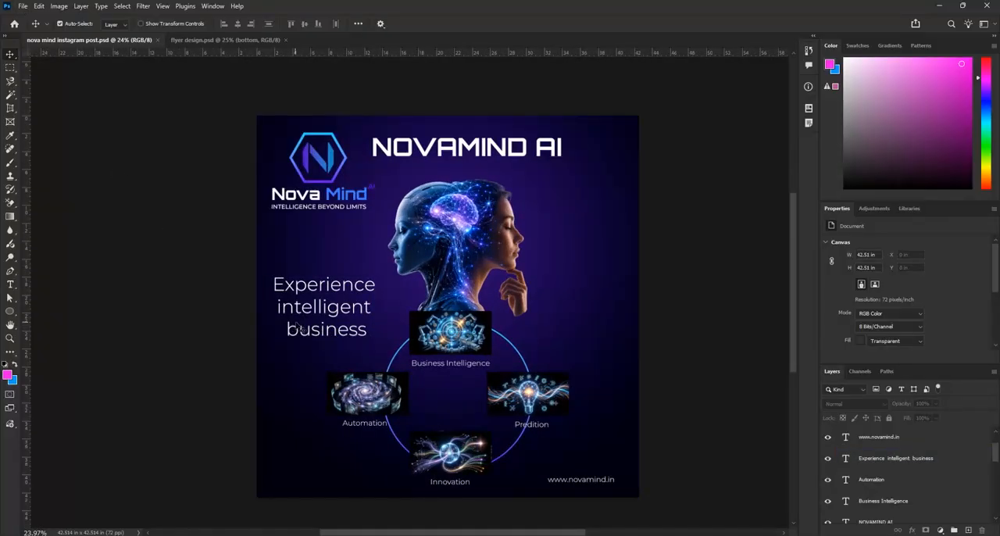
{"action": "scroll", "coordinate": [301, 329], "scroll_direction": "up", "scroll_amount": 2}
{"action": "left_click", "coordinate": [301, 346]}
{"action": "double_click", "coordinate": [303, 344]}
{"action": "left_click", "coordinate": [299, 333]}
{"action": "key", "text": "BackSpace"}
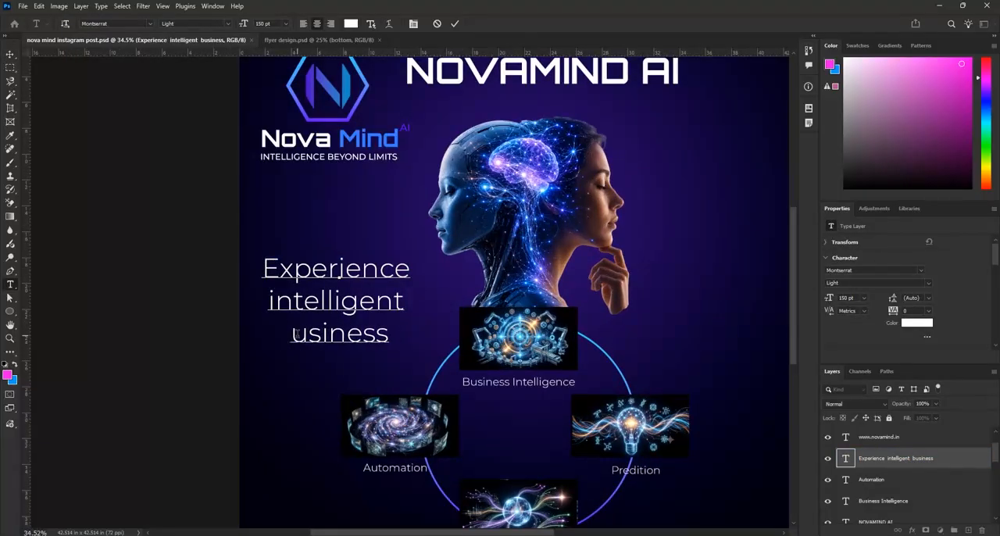
{"action": "type", "text": "B"}
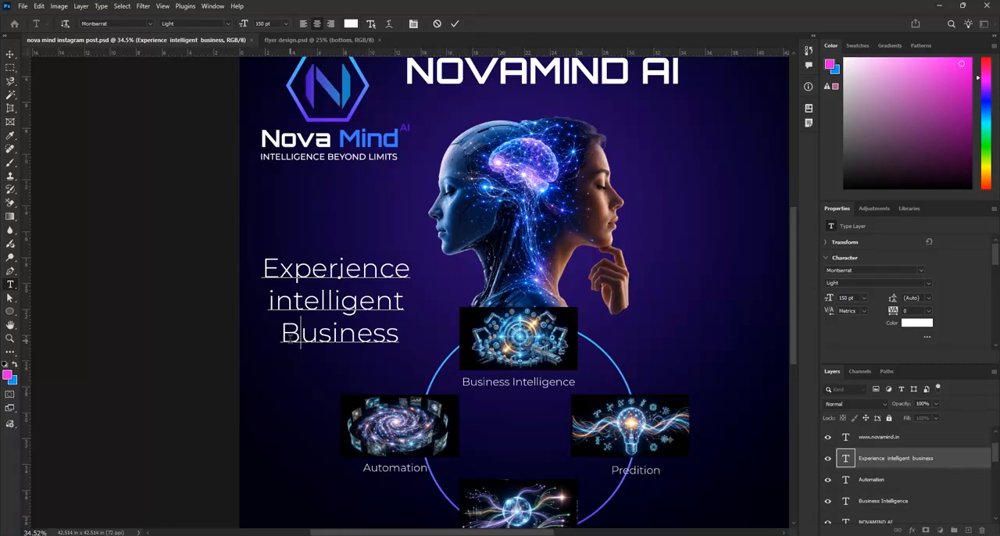
{"action": "left_click", "coordinate": [276, 302]}
{"action": "key", "text": "Delete"}
{"action": "type", "text": "I"}
{"action": "left_click", "coordinate": [455, 24]}
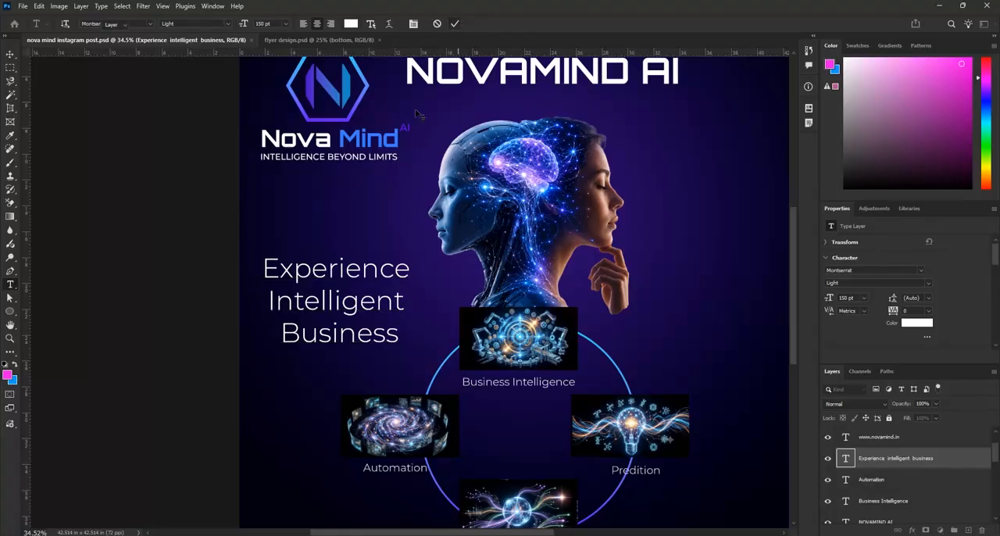
{"action": "key", "text": "v"}
Recolour the whole "Experience Intelligent Business" text to blue #199df8 and save the Instagram post
{"action": "scroll", "coordinate": [386, 349], "scroll_direction": "down", "scroll_amount": 2}
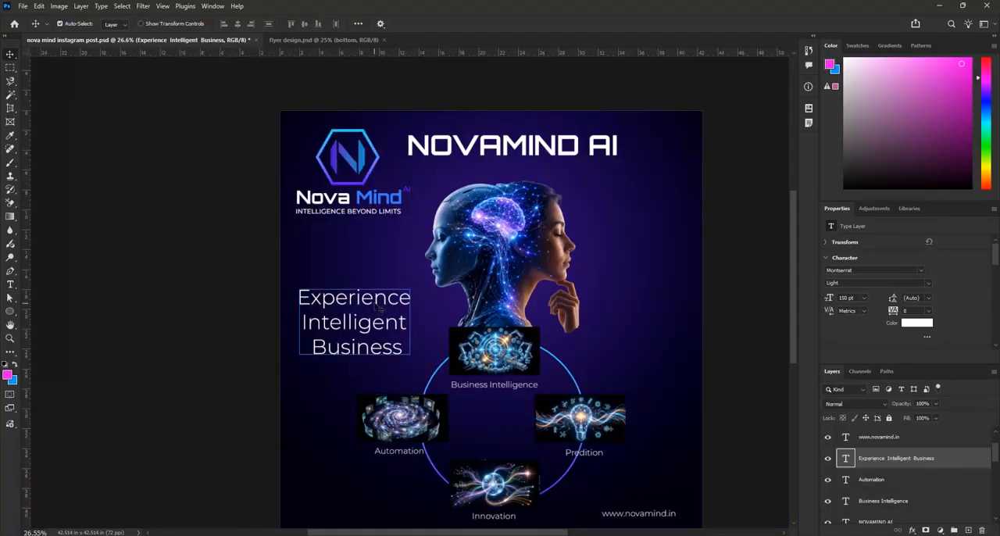
{"action": "scroll", "coordinate": [388, 305], "scroll_direction": "up", "scroll_amount": 1}
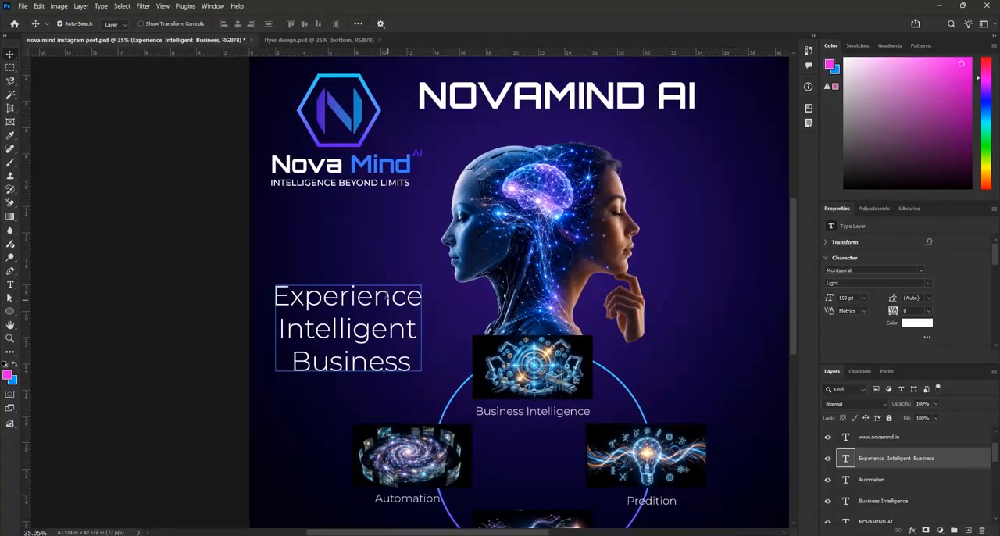
{"action": "double_click", "coordinate": [388, 303]}
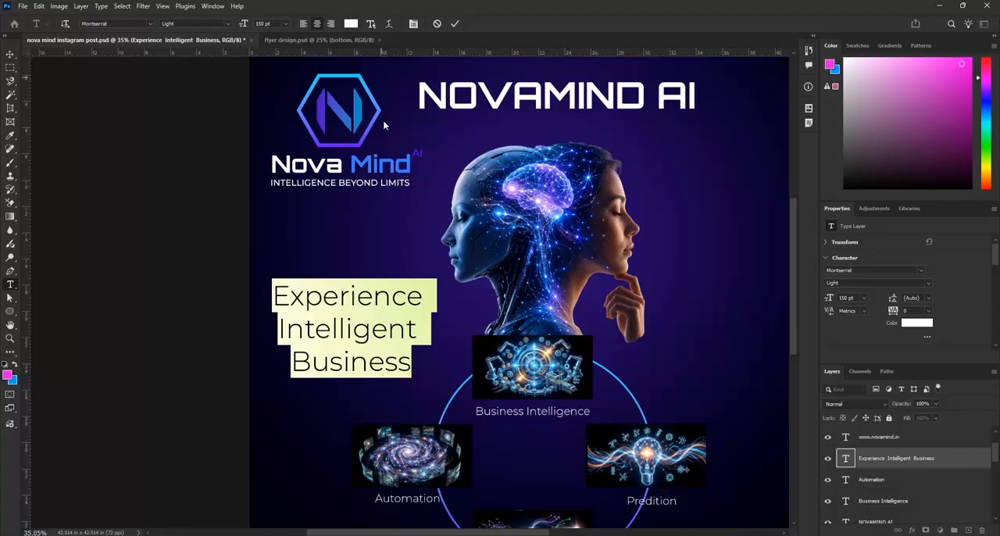
{"action": "scroll", "coordinate": [517, 231], "scroll_direction": "up", "scroll_amount": 1}
{"action": "left_click", "coordinate": [916, 322]}
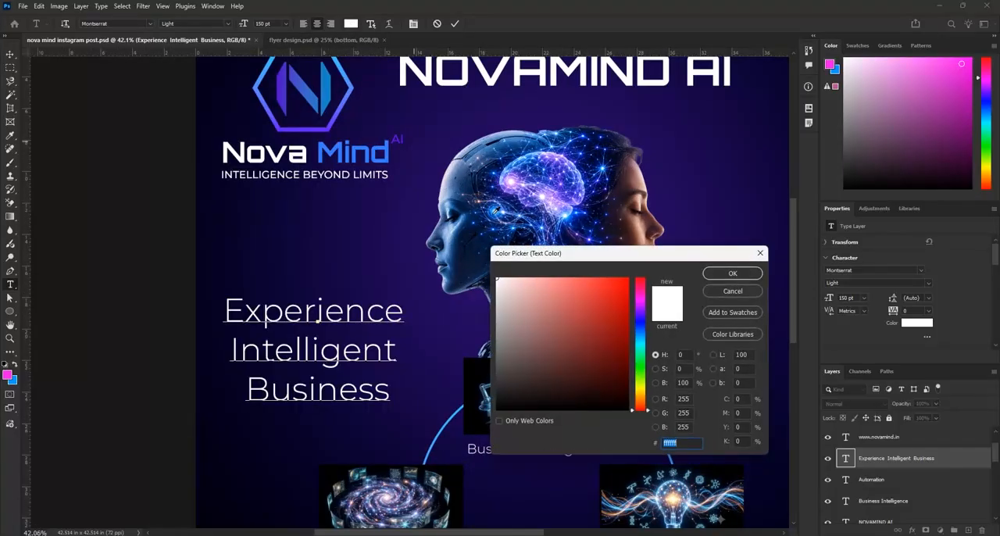
{"action": "type", "text": "199df8"}
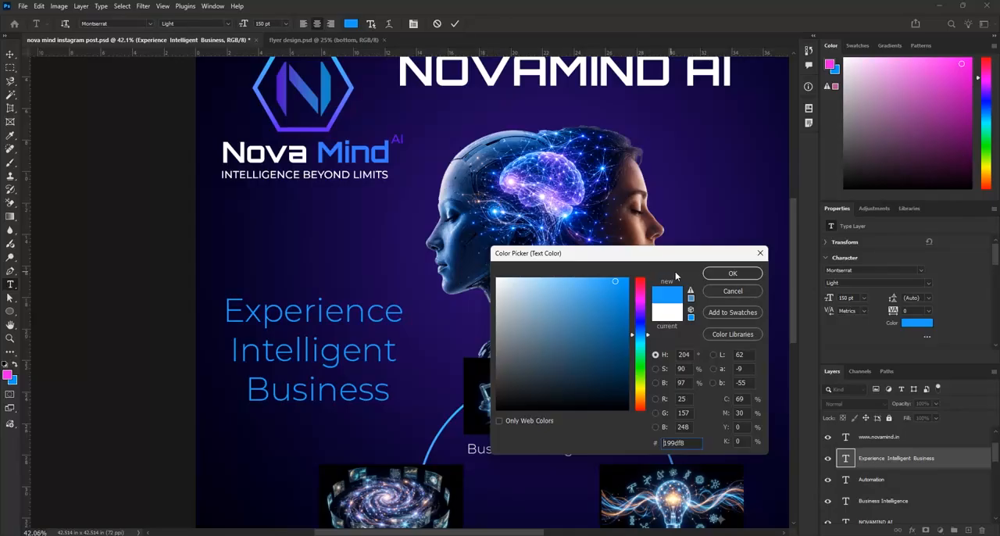
{"action": "left_click", "coordinate": [731, 273]}
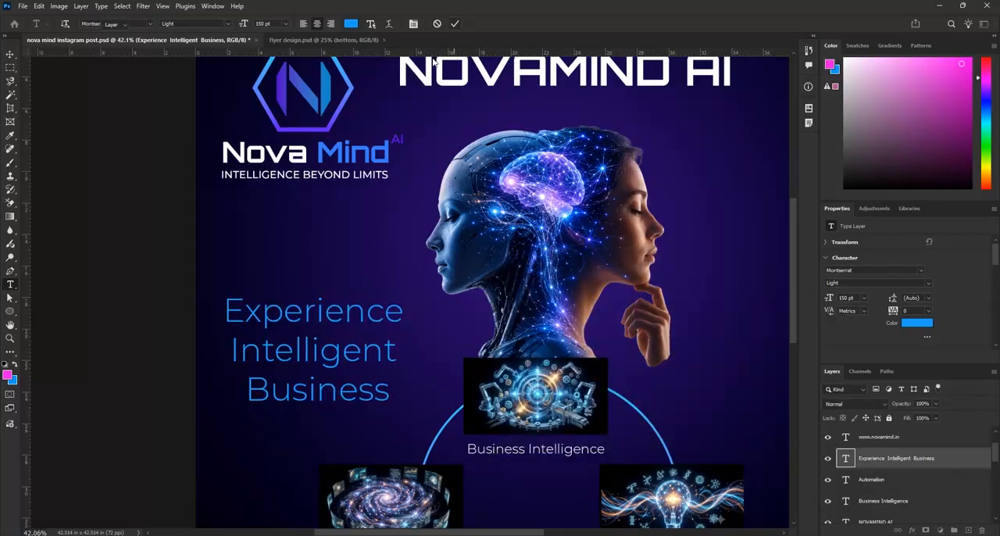
{"action": "scroll", "coordinate": [333, 338], "scroll_direction": "down", "scroll_amount": 3}
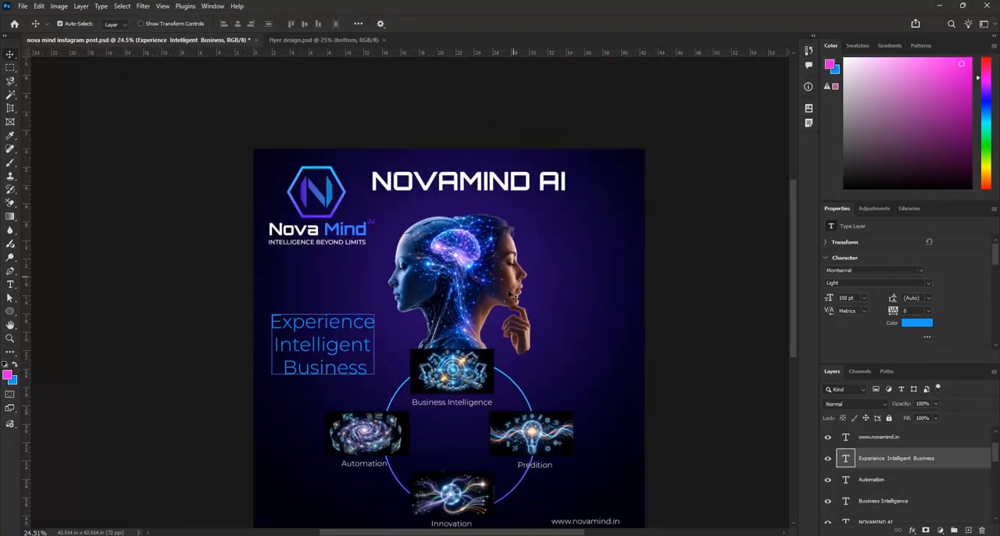
{"action": "key", "text": "ctrl+s"}
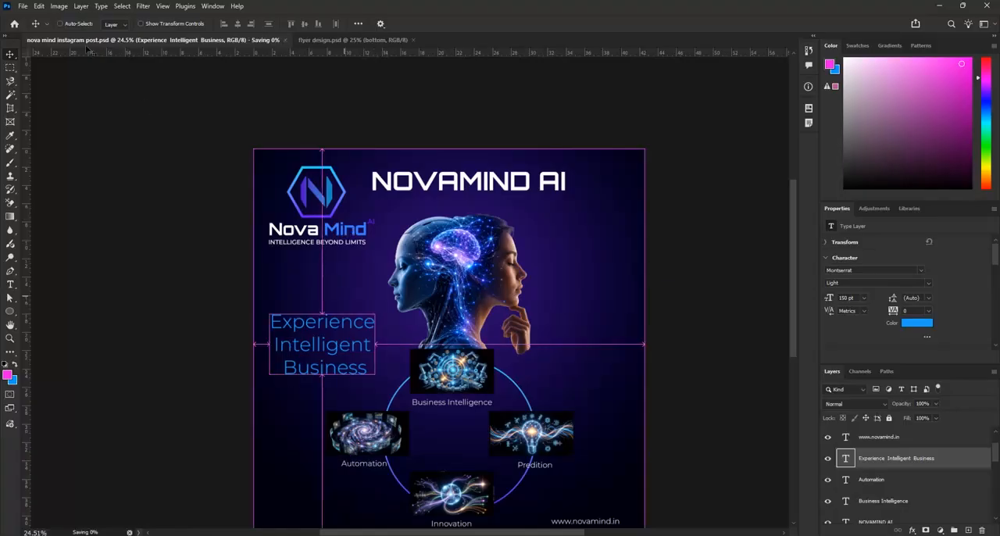
Save a JPEG copy of the post as "nova mind instagram post copy" at maximum quality 12 with the Progressive format option
{"action": "left_click", "coordinate": [22, 5]}
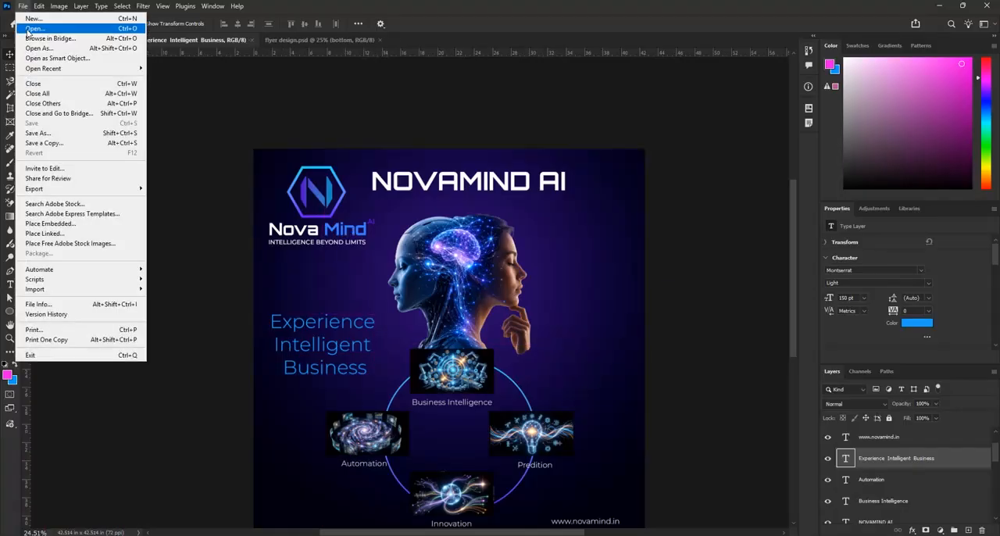
{"action": "left_click", "coordinate": [66, 143]}
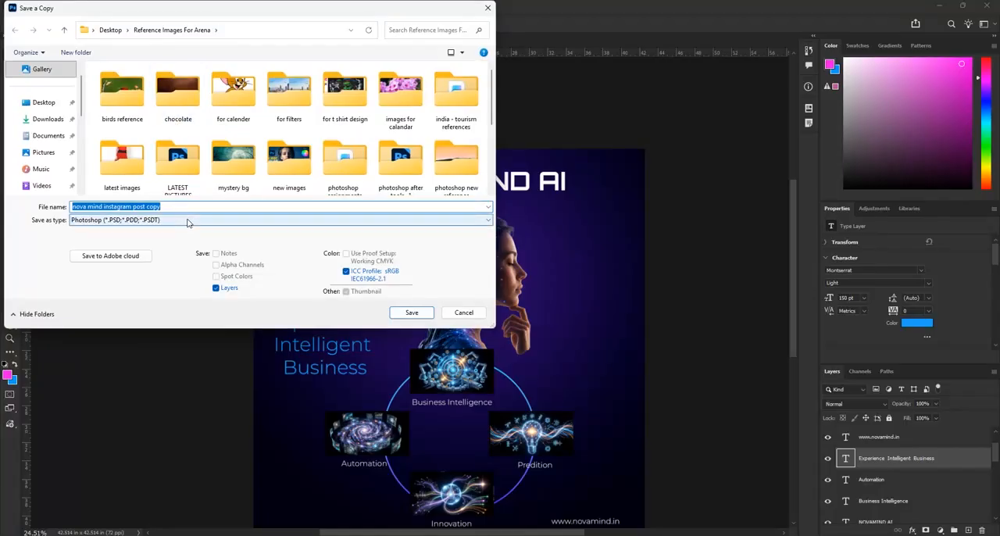
{"action": "left_click", "coordinate": [188, 221]}
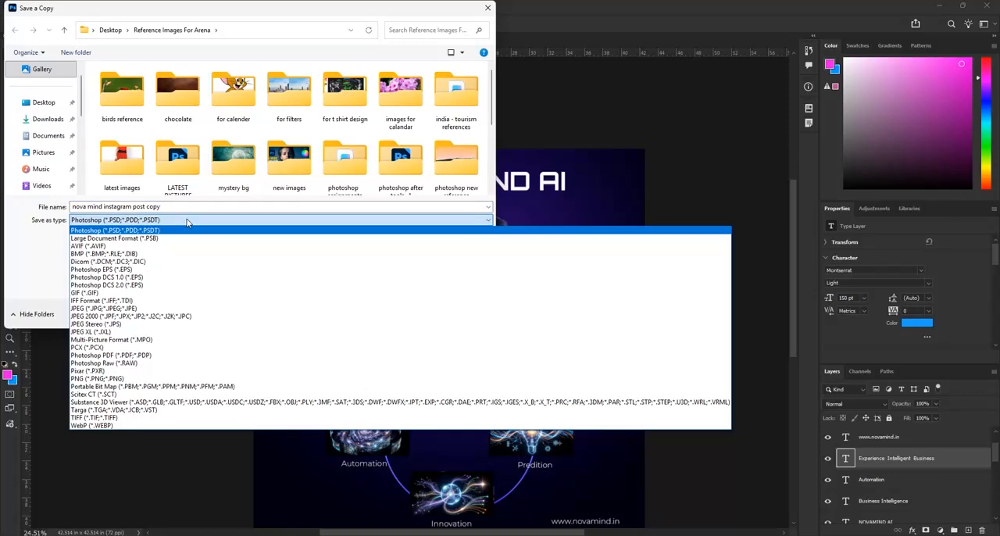
{"action": "left_click", "coordinate": [91, 309]}
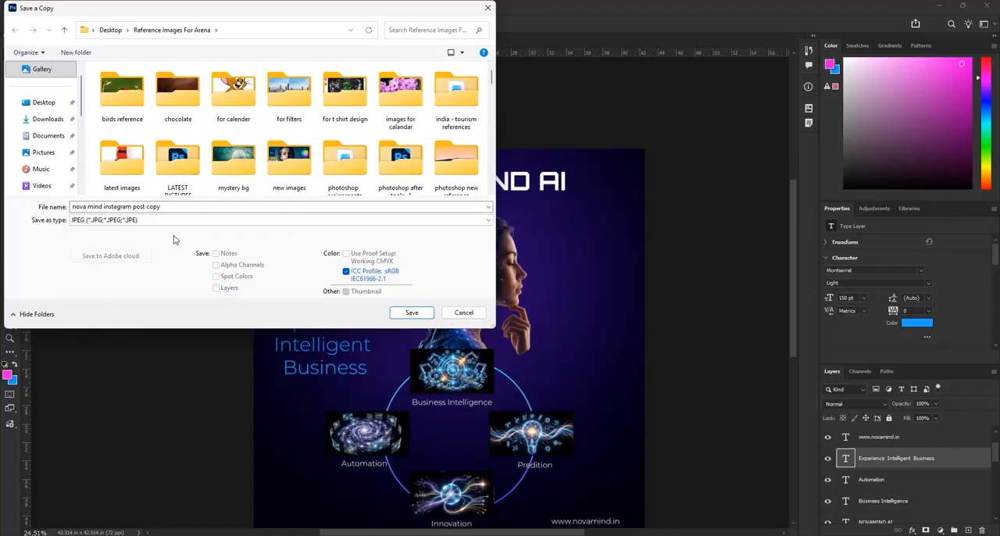
{"action": "left_click", "coordinate": [410, 314]}
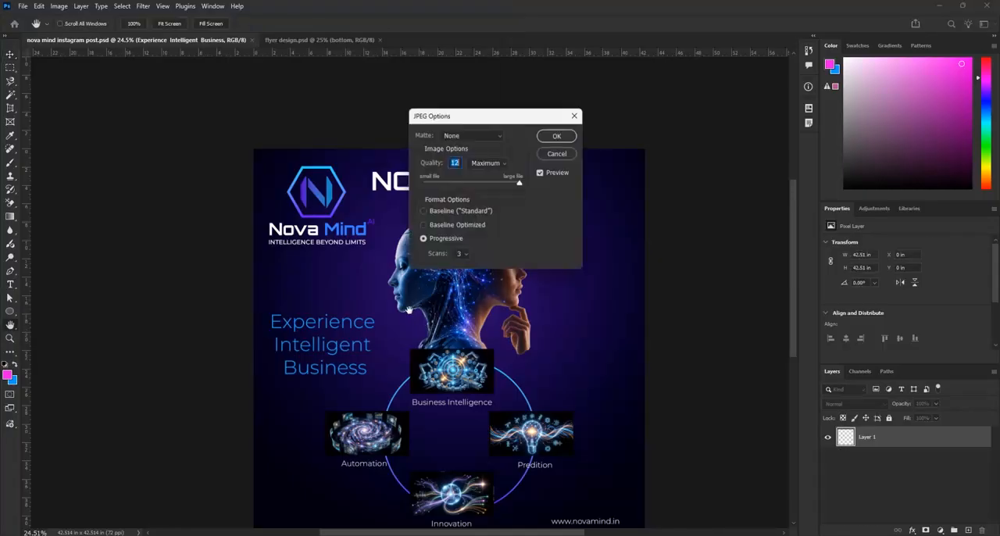
{"action": "left_click", "coordinate": [557, 137]}
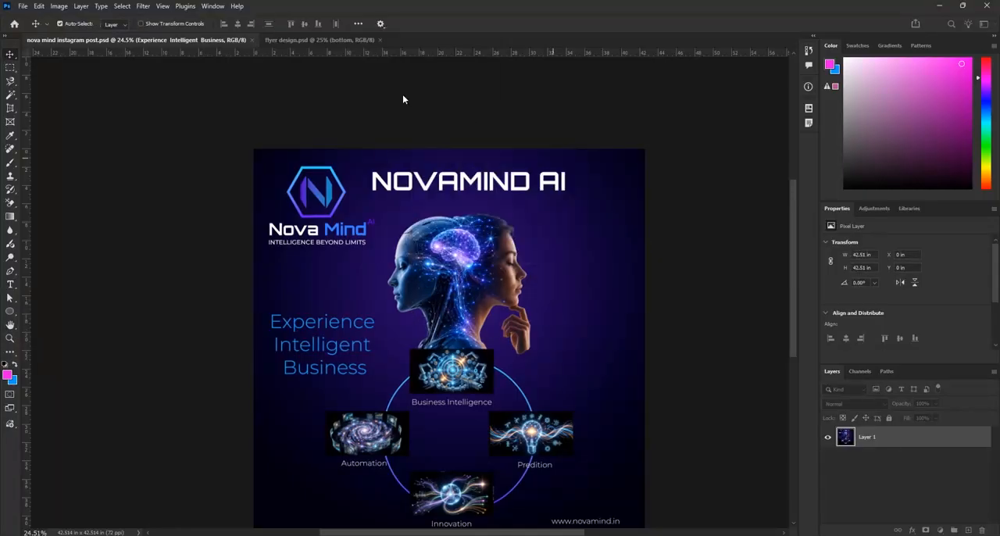
Save a PNG copy of the post as "nova mind instagram post copy" with the large file size, fastest saving option
{"action": "left_click", "coordinate": [23, 6]}
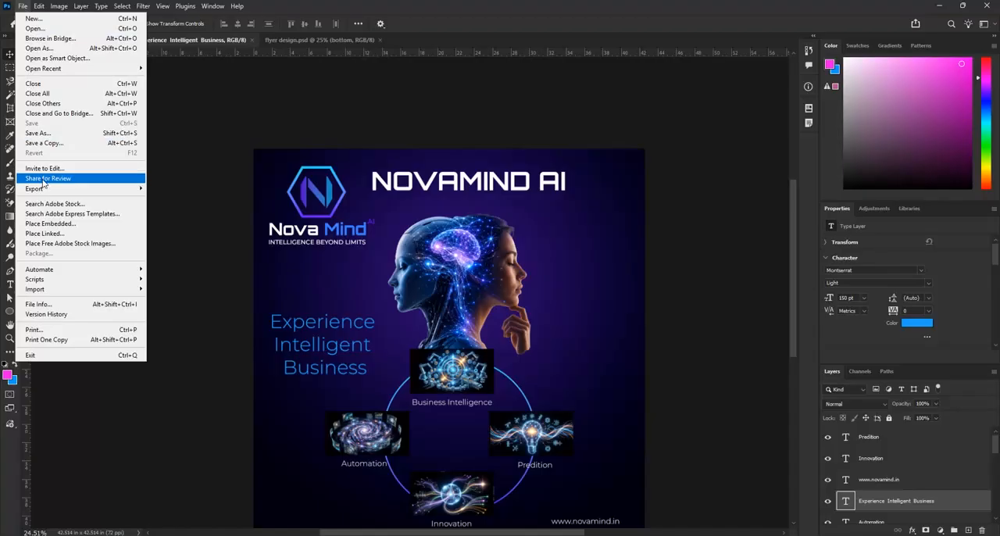
{"action": "left_click", "coordinate": [47, 143]}
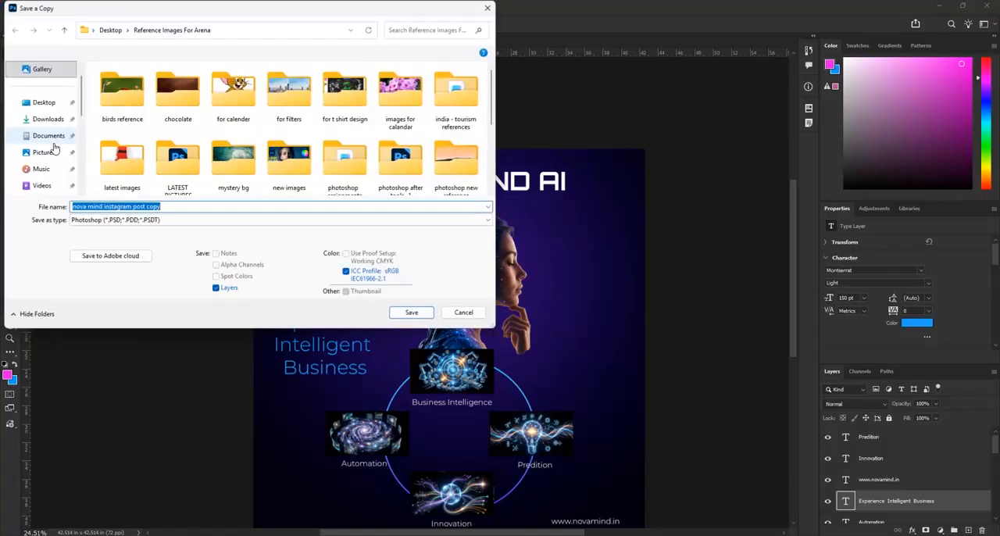
{"action": "left_click", "coordinate": [131, 221]}
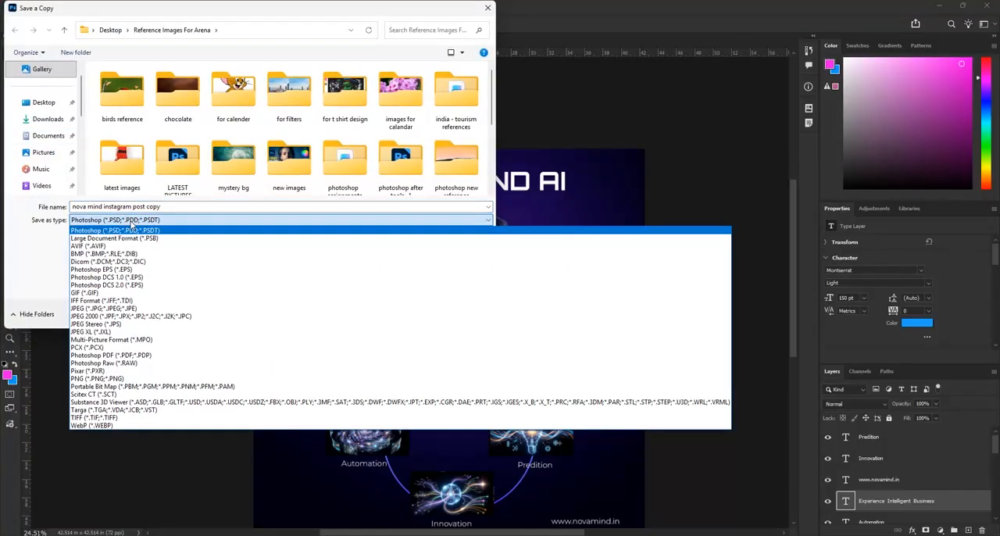
{"action": "left_click", "coordinate": [86, 379]}
{"action": "left_click", "coordinate": [414, 313]}
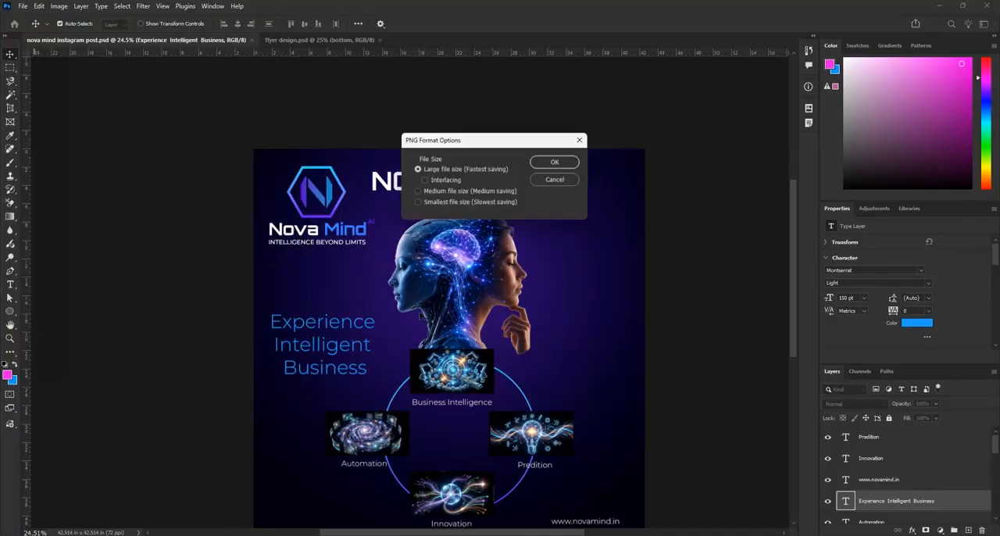
{"action": "left_click", "coordinate": [557, 161]}
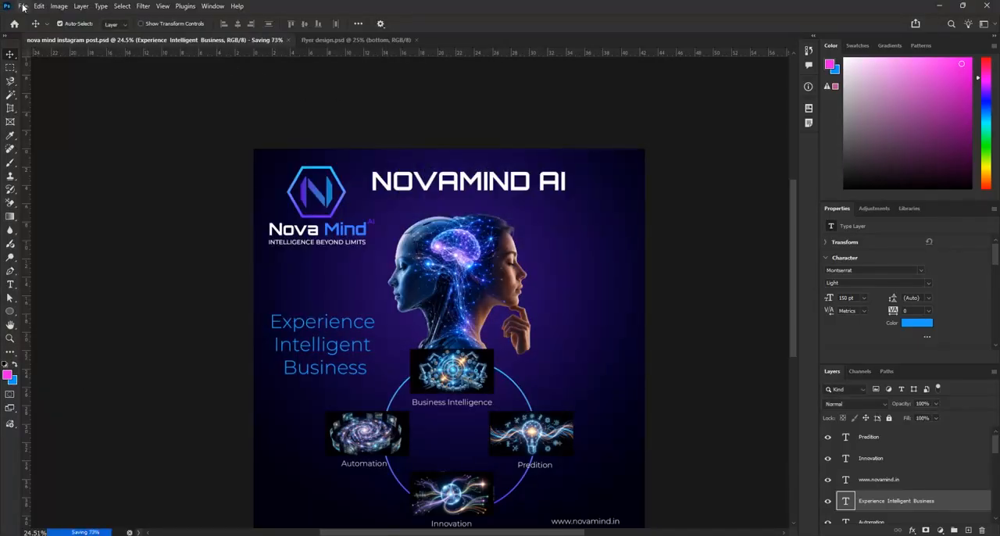
Save a WebP copy of the post as "nova mind instagram post copy" with lossless compression
{"action": "left_click", "coordinate": [24, 6]}
{"action": "left_click", "coordinate": [42, 142]}
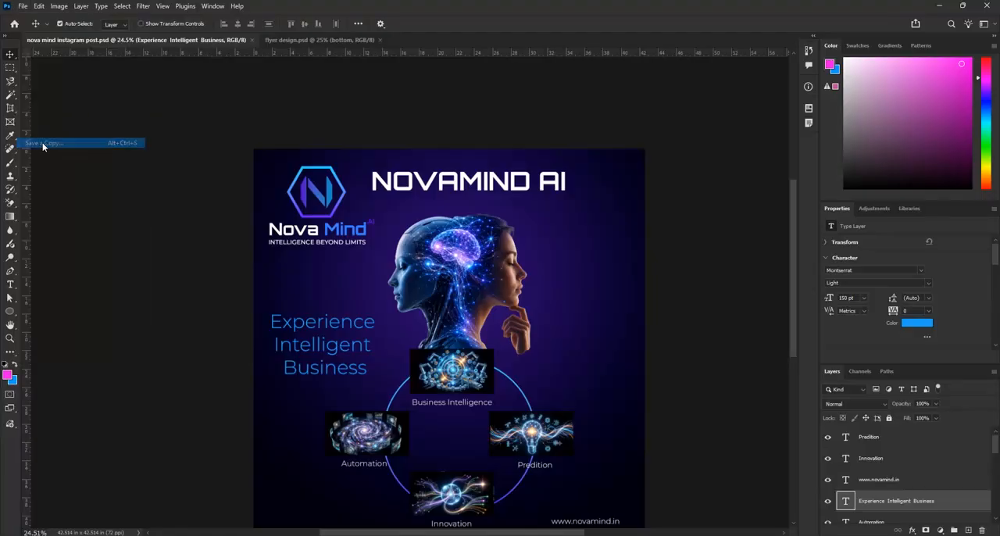
{"action": "left_click", "coordinate": [165, 220]}
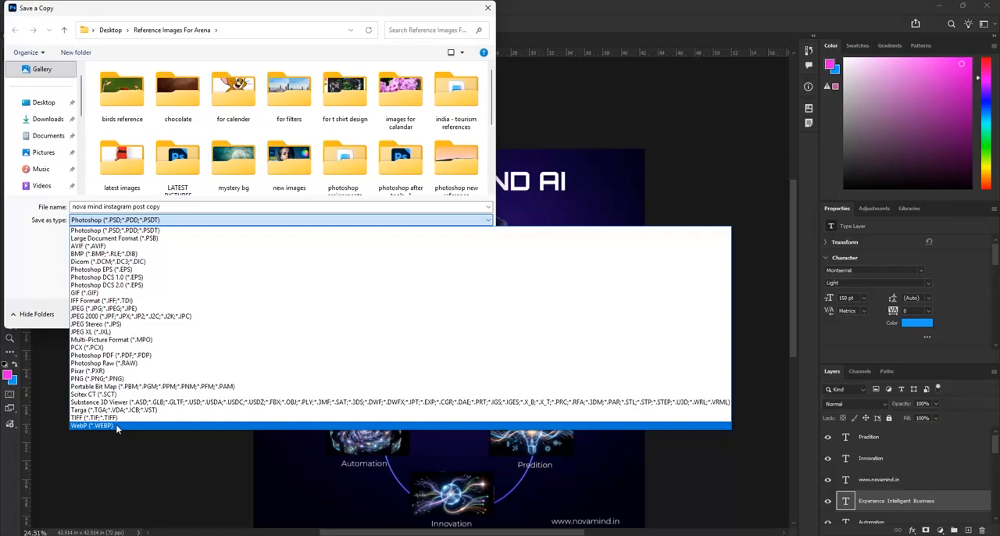
{"action": "left_click", "coordinate": [116, 427]}
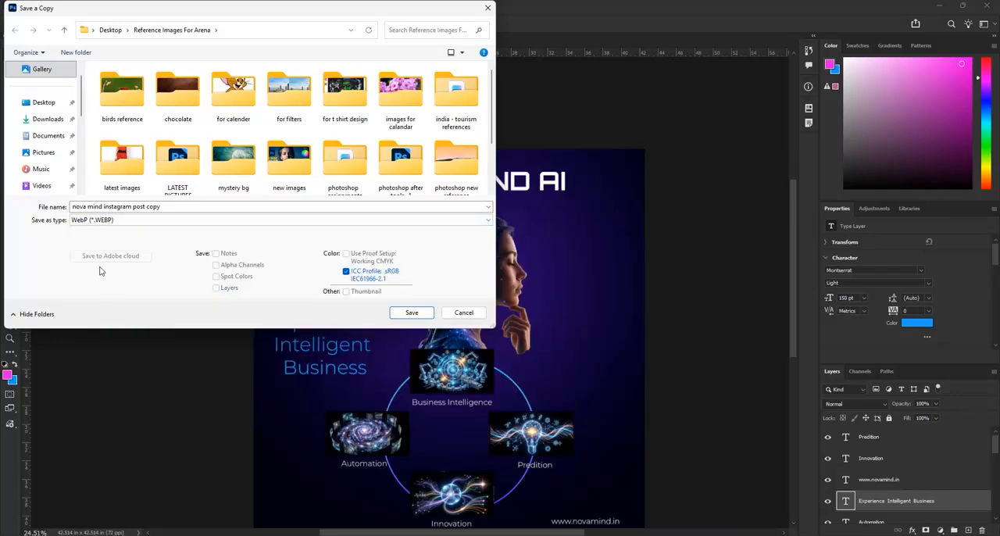
{"action": "left_click", "coordinate": [418, 314]}
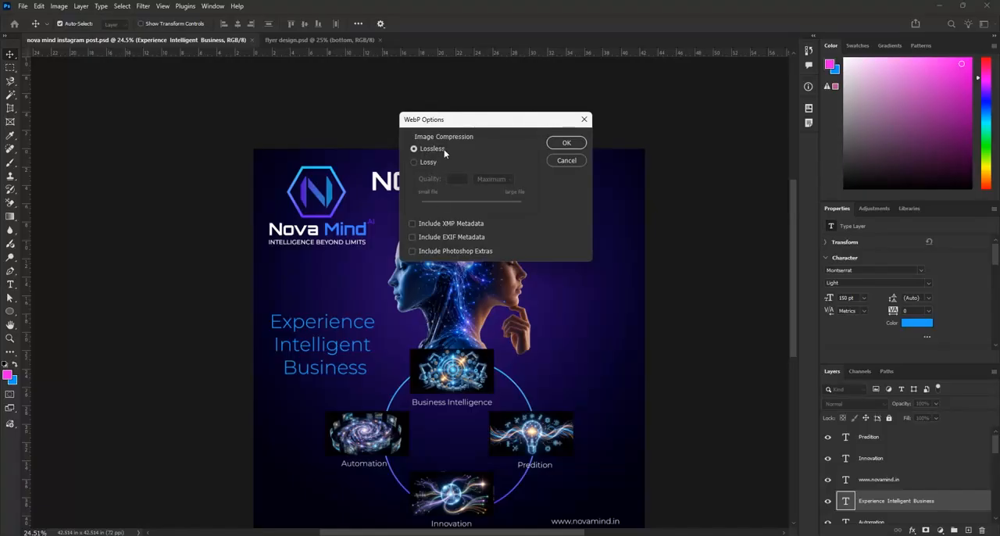
{"action": "left_click", "coordinate": [567, 143]}
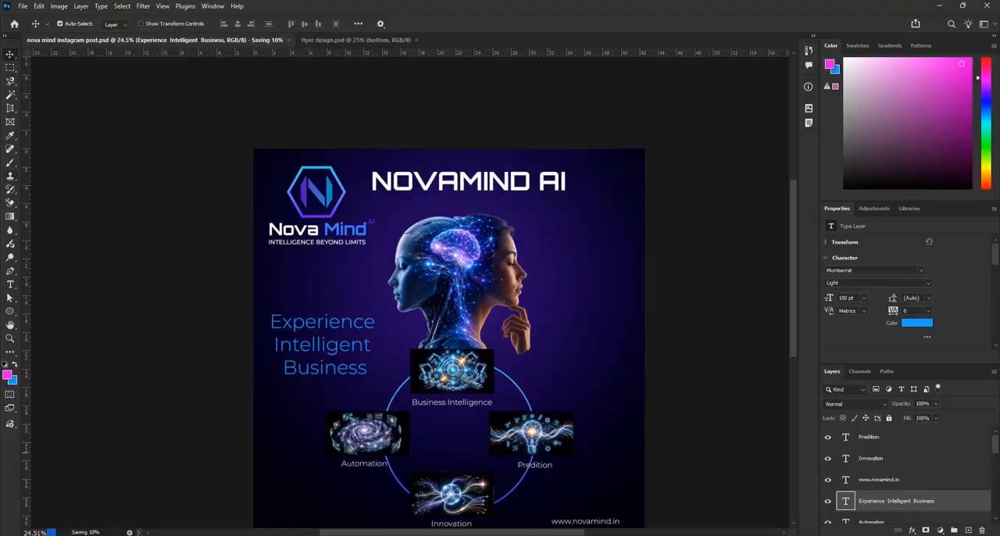
Switch to the "novamind instagram post design" folder and preview the exported JPG, PNG and WebP copies one after another, closing each
{"action": "left_click", "coordinate": [940, 10]}
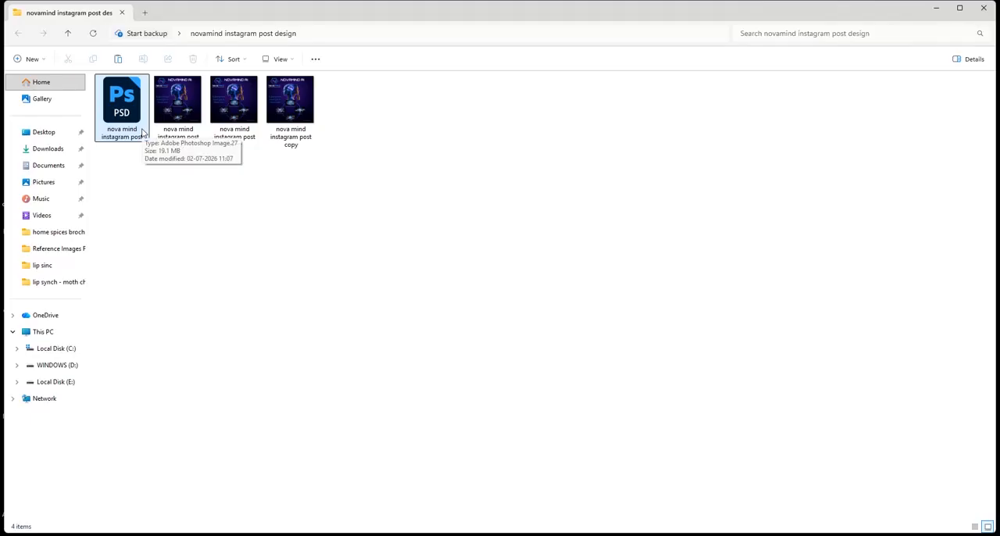
{"action": "double_click", "coordinate": [183, 121]}
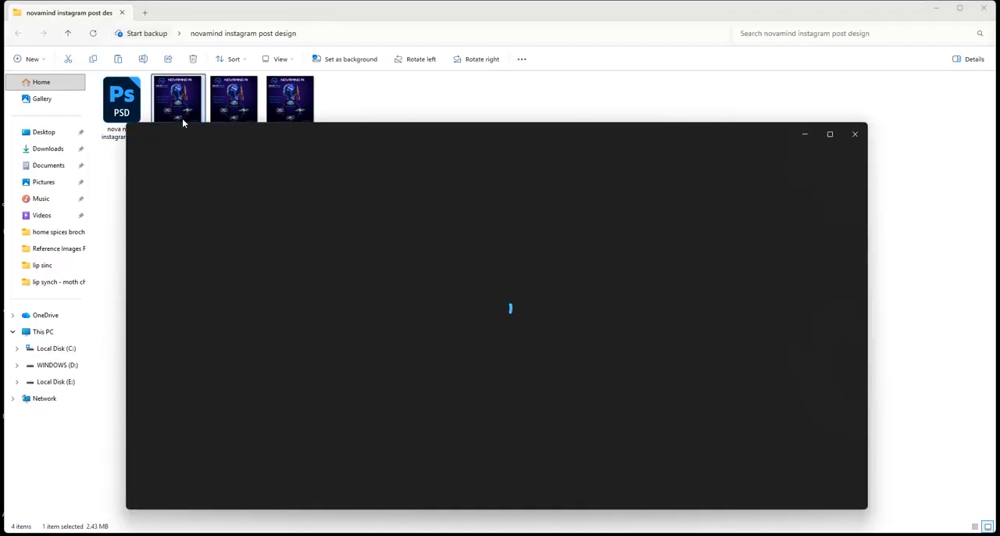
{"action": "left_click", "coordinate": [854, 134]}
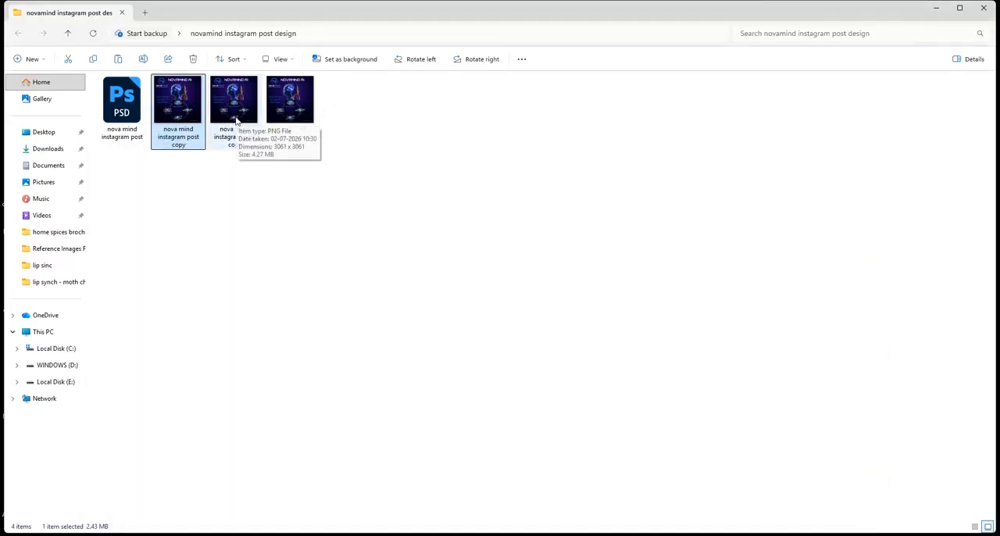
{"action": "double_click", "coordinate": [235, 117]}
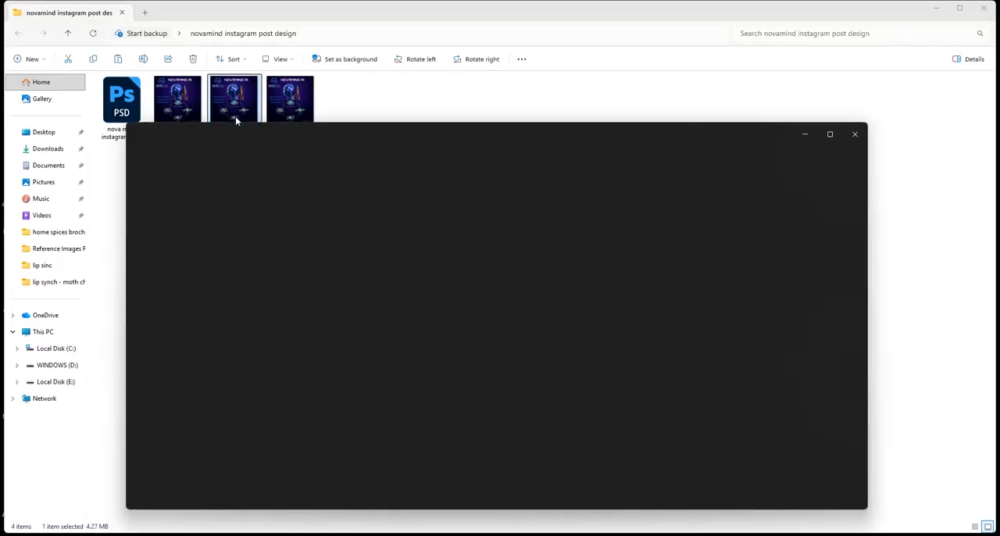
{"action": "left_click", "coordinate": [854, 134]}
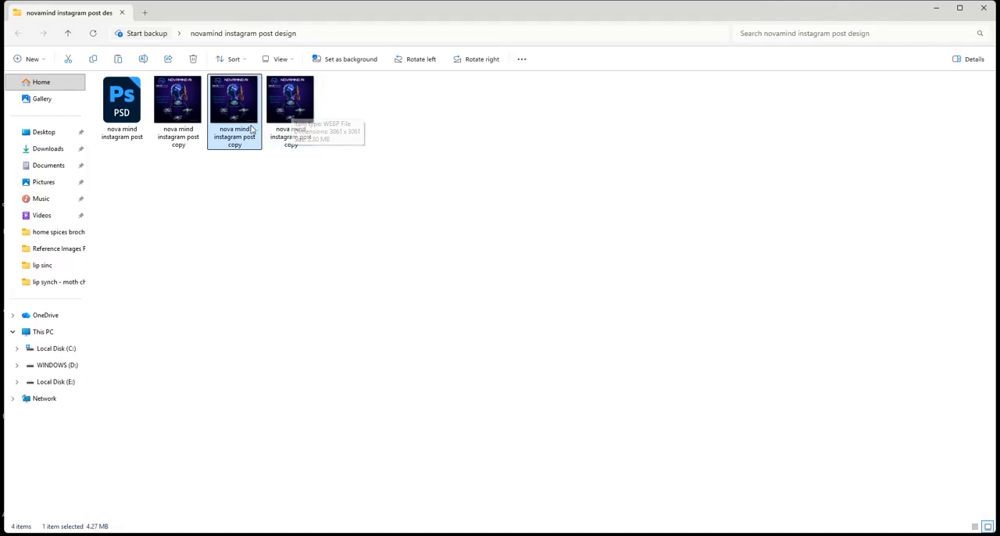
{"action": "left_click", "coordinate": [274, 214]}
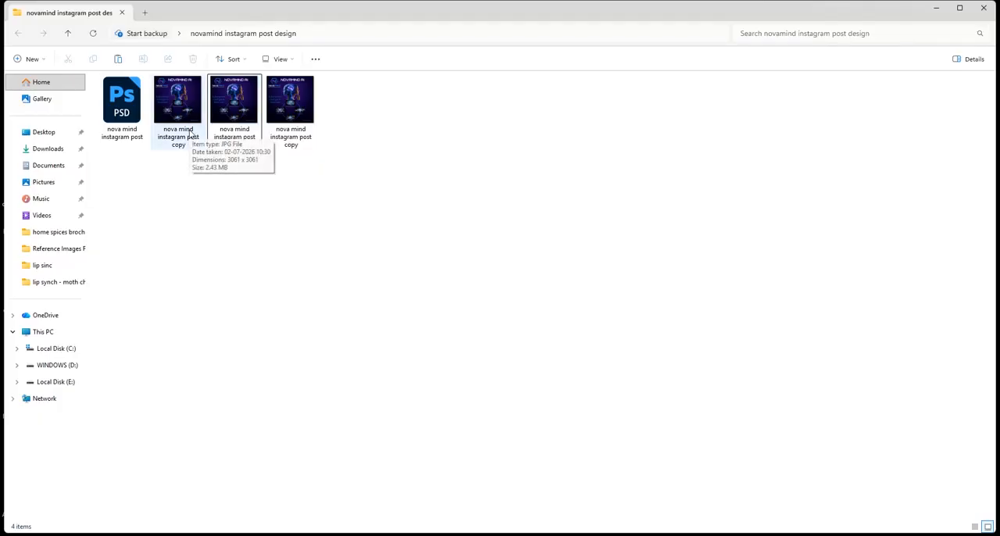
{"action": "double_click", "coordinate": [305, 118]}
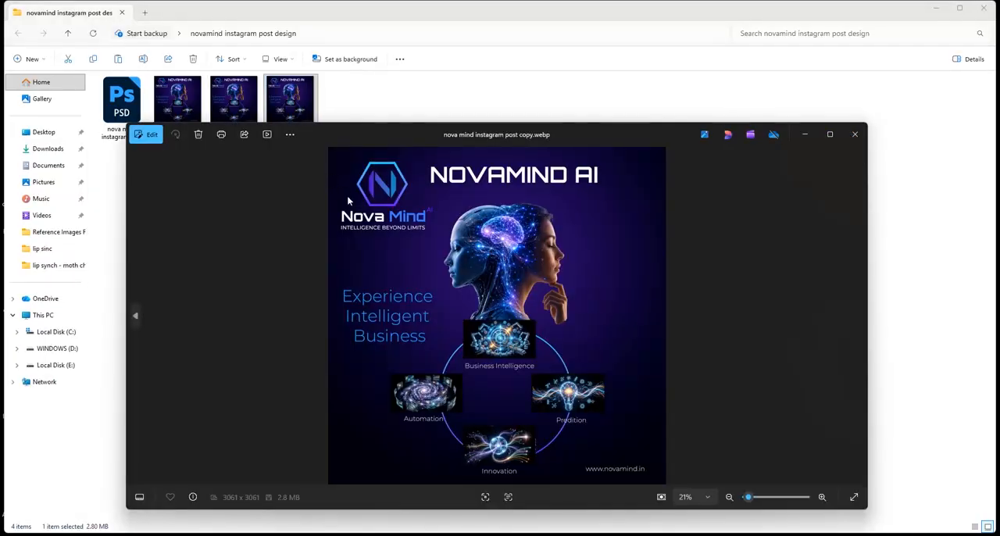
{"action": "left_click", "coordinate": [854, 137]}
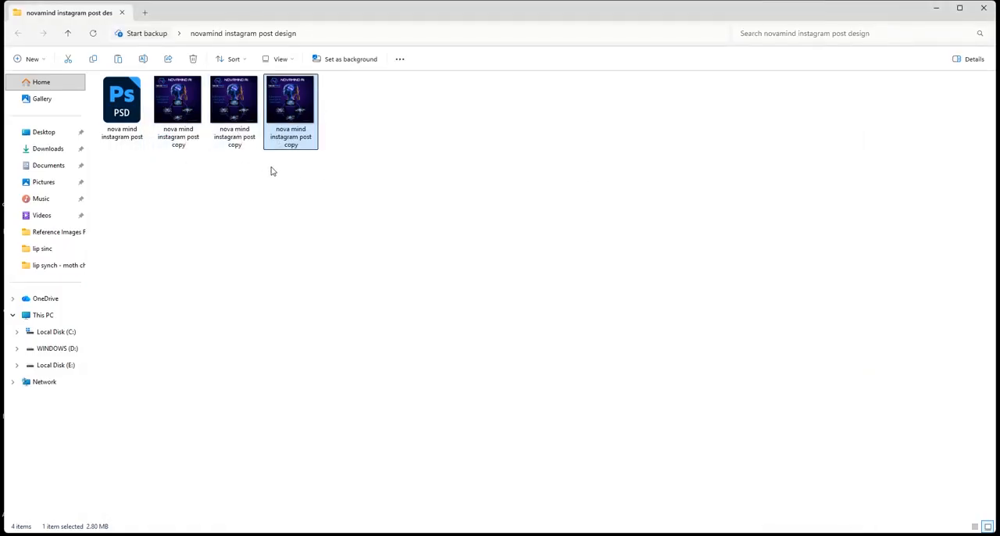
Minimise the folder window, return to Photoshop and look over the finished Instagram post as a whole
{"action": "left_click", "coordinate": [939, 11]}
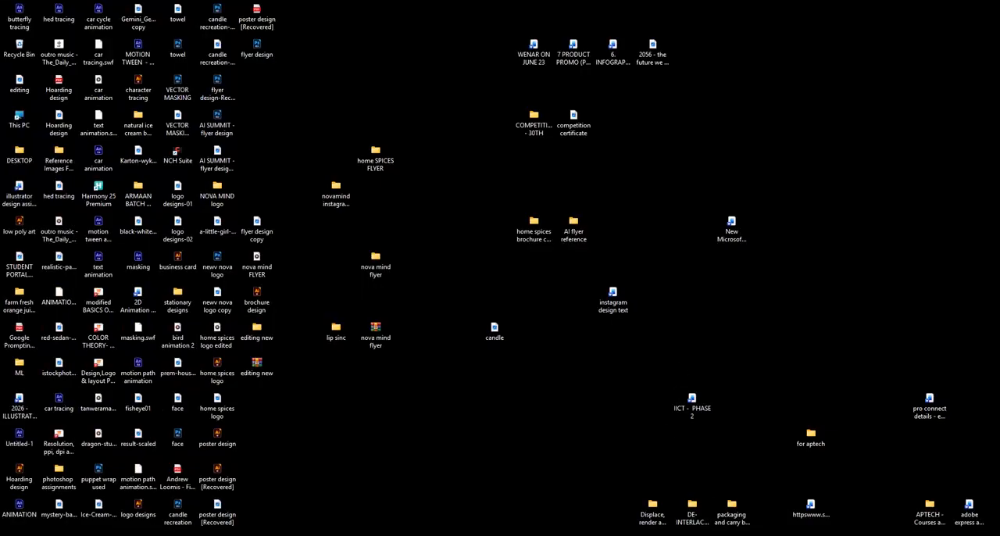
{"action": "left_click", "coordinate": [681, 535]}
{"action": "scroll", "coordinate": [615, 82], "scroll_direction": "down", "scroll_amount": 3}
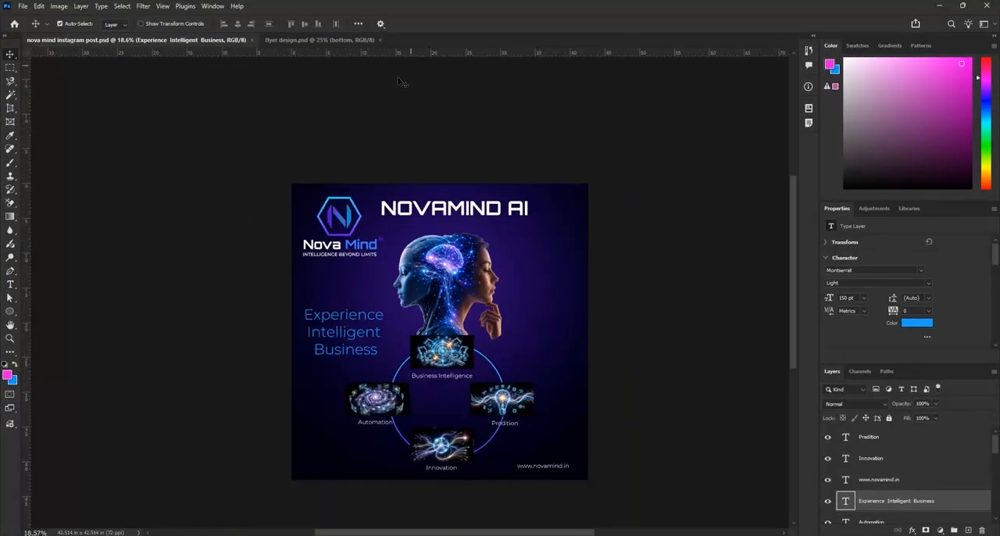
{"action": "scroll", "coordinate": [558, 402], "scroll_direction": "up", "scroll_amount": 1}
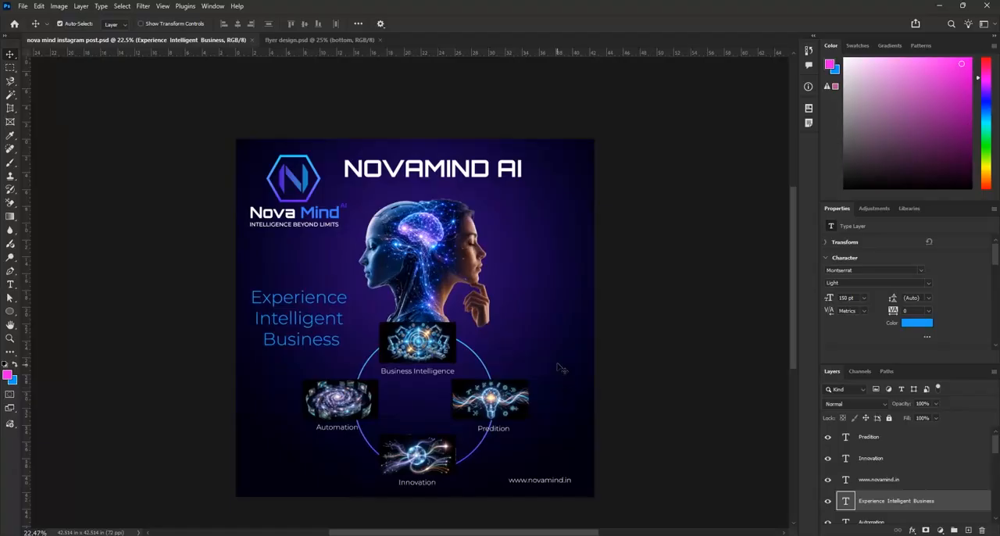